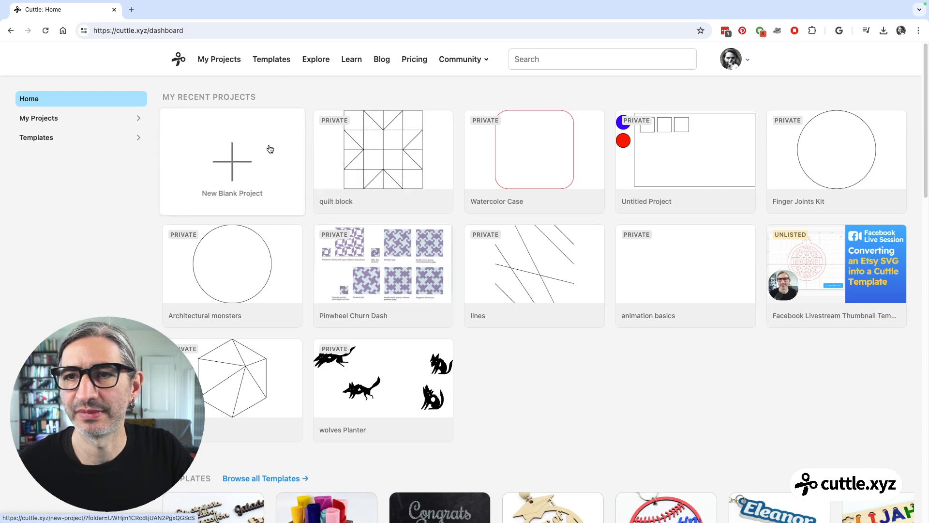
Create a new blank project and name it Necklace.
{"action": "left_click", "coordinate": [238, 168]}
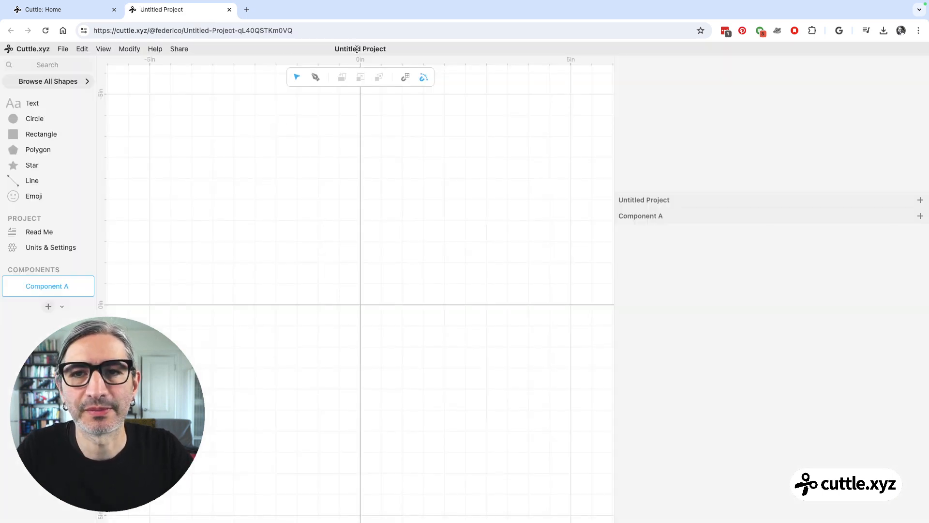
{"action": "left_click", "coordinate": [357, 50]}
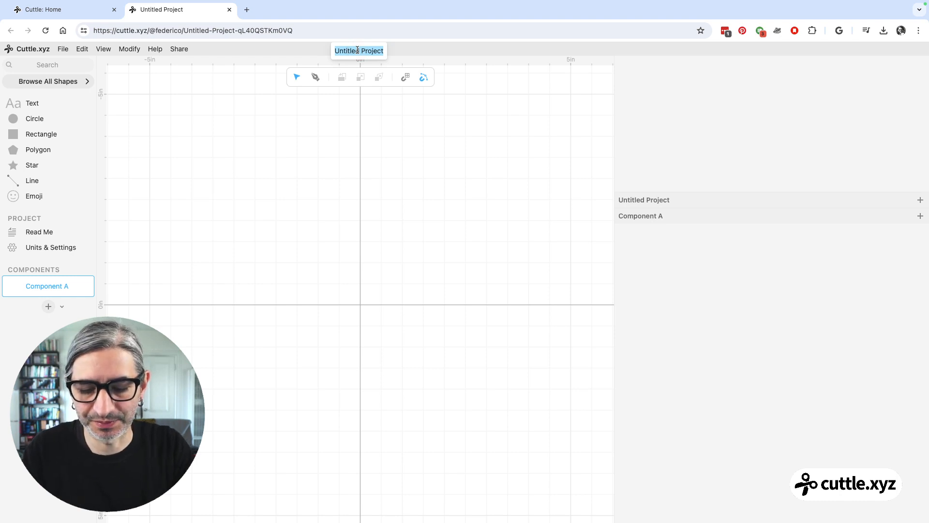
{"action": "type", "text": "Necklace"}
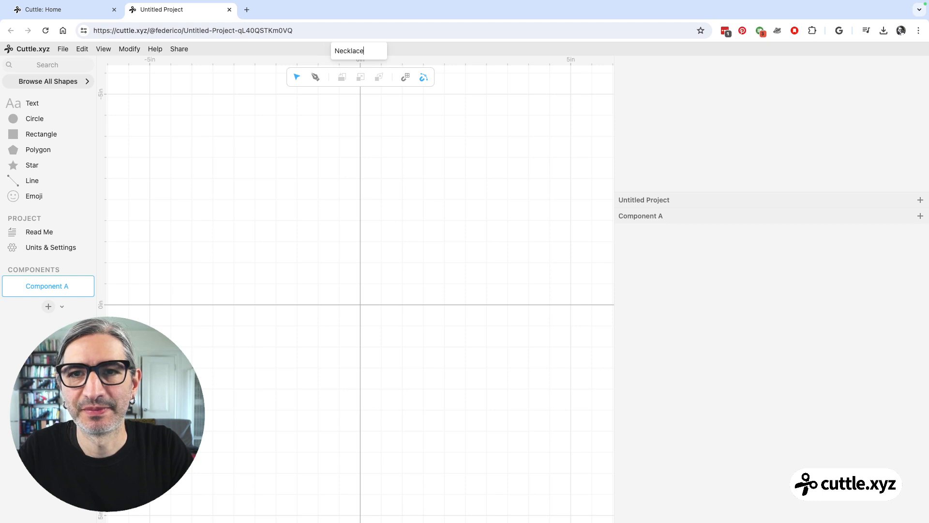
{"action": "left_click", "coordinate": [376, 148]}
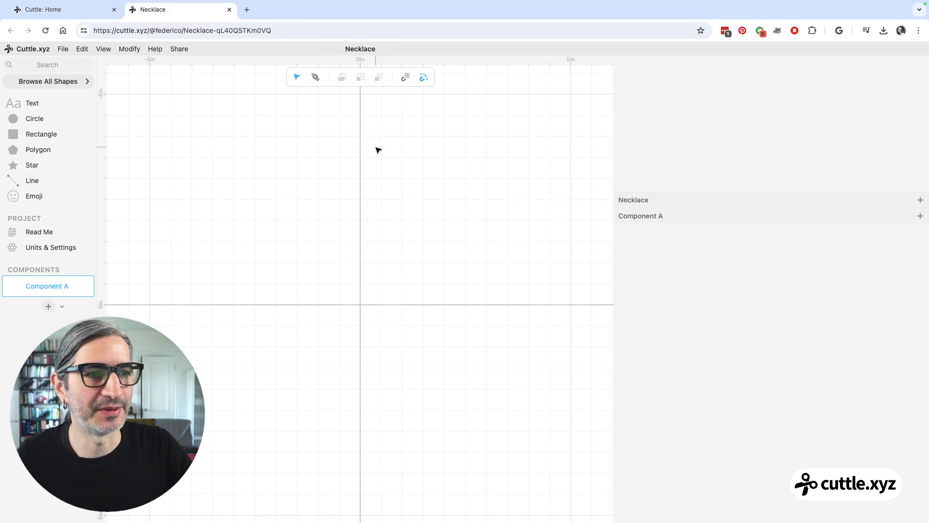
Import Basic eod.svg from the Downloads folder into the project.
{"action": "mouse_move", "coordinate": [680, 3]}
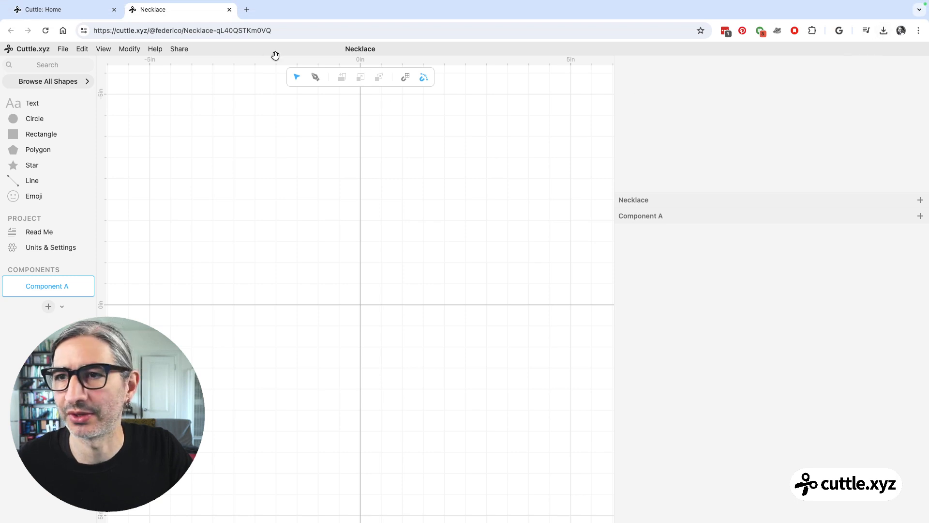
{"action": "left_click", "coordinate": [63, 50]}
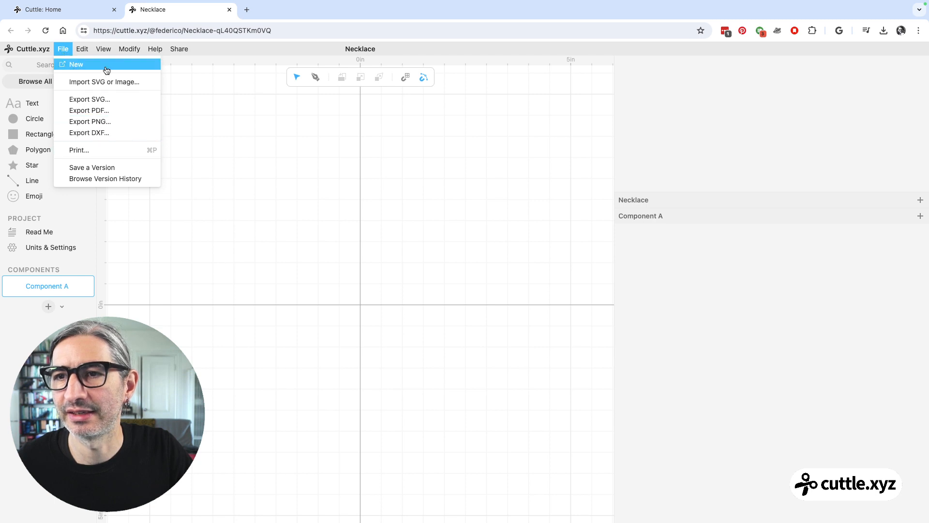
{"action": "left_click", "coordinate": [106, 84]}
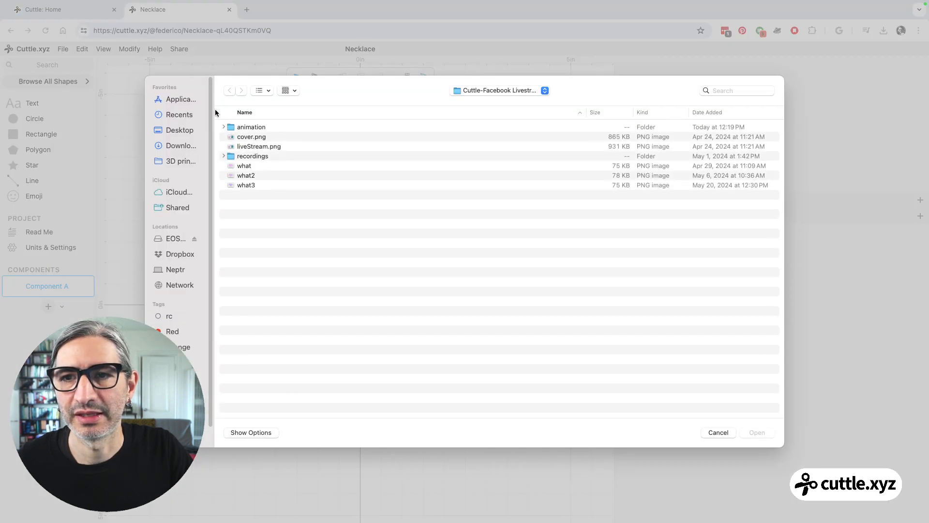
{"action": "left_click", "coordinate": [188, 146]}
{"action": "left_click", "coordinate": [257, 127]}
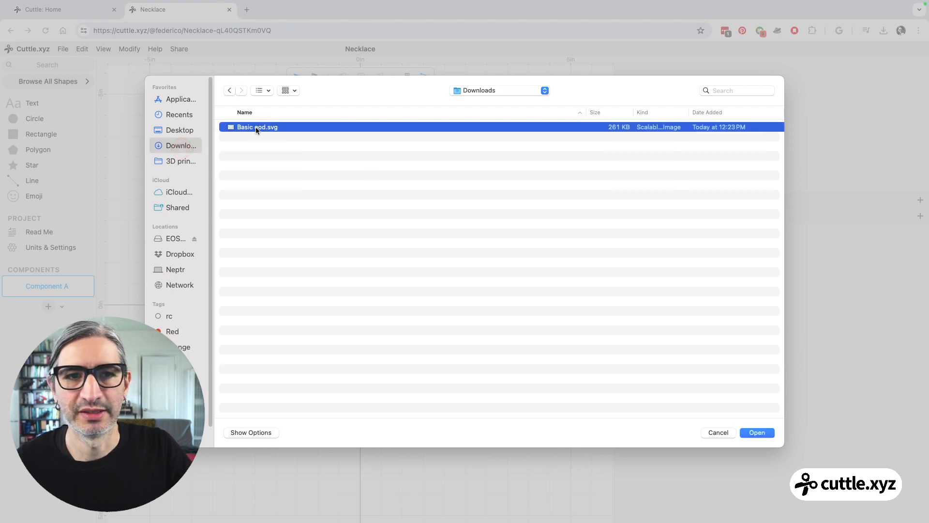
{"action": "left_click", "coordinate": [769, 429]}
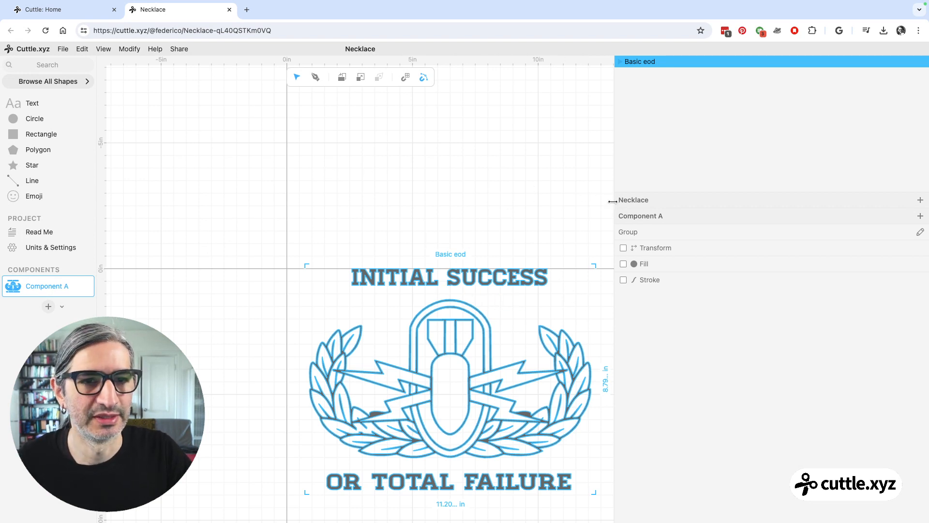
Ungroup the imported Basic eod artwork into its separate paths.
{"action": "left_click_drag", "start_coordinate": [616, 206], "coordinate": [685, 211]}
{"action": "left_click_drag", "start_coordinate": [542, 222], "coordinate": [508, 155]}
{"action": "left_click", "coordinate": [485, 172]}
{"action": "scroll", "coordinate": [496, 180], "scroll_direction": "up", "scroll_amount": 1}
{"action": "scroll", "coordinate": [499, 182], "scroll_direction": "up", "scroll_amount": 1}
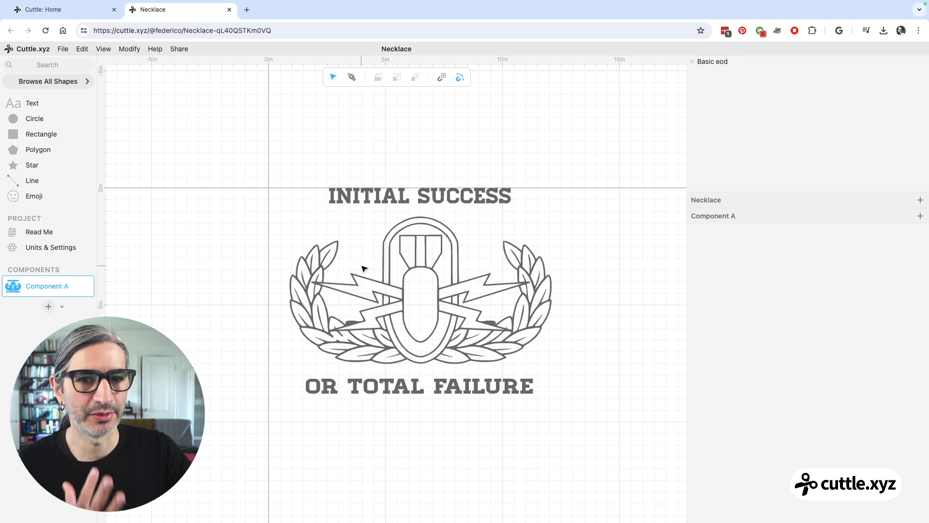
{"action": "scroll", "coordinate": [365, 268], "scroll_direction": "up", "scroll_amount": 1}
{"action": "scroll", "coordinate": [365, 268], "scroll_direction": "up", "scroll_amount": 1}
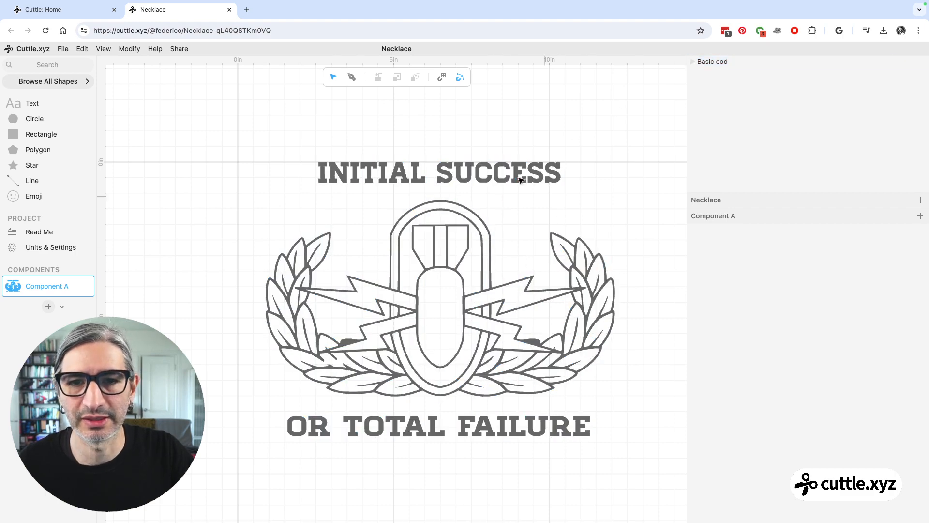
{"action": "right_click", "coordinate": [703, 63]}
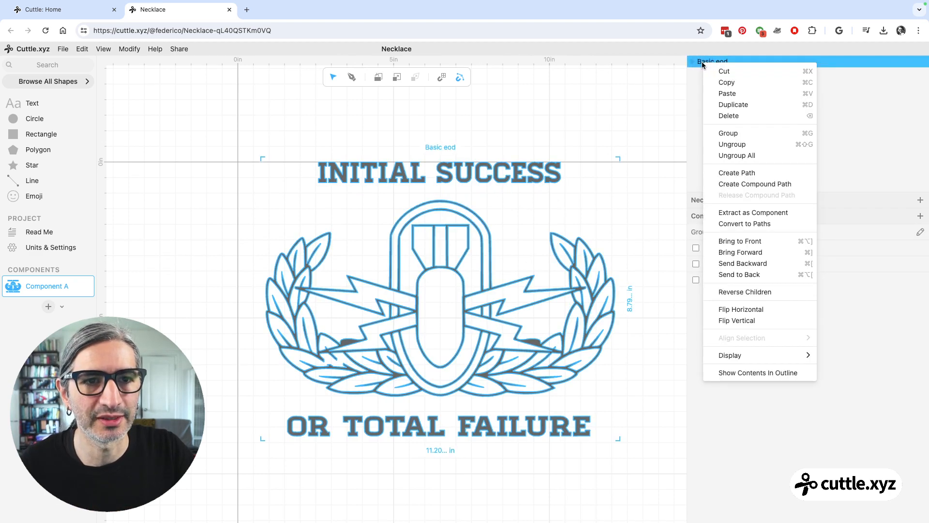
{"action": "left_click", "coordinate": [732, 144]}
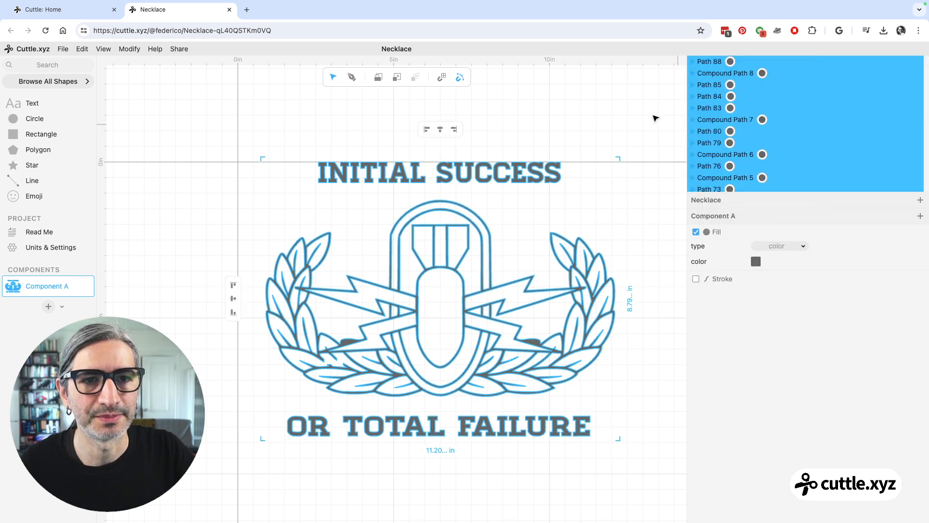
{"action": "left_click", "coordinate": [638, 115]}
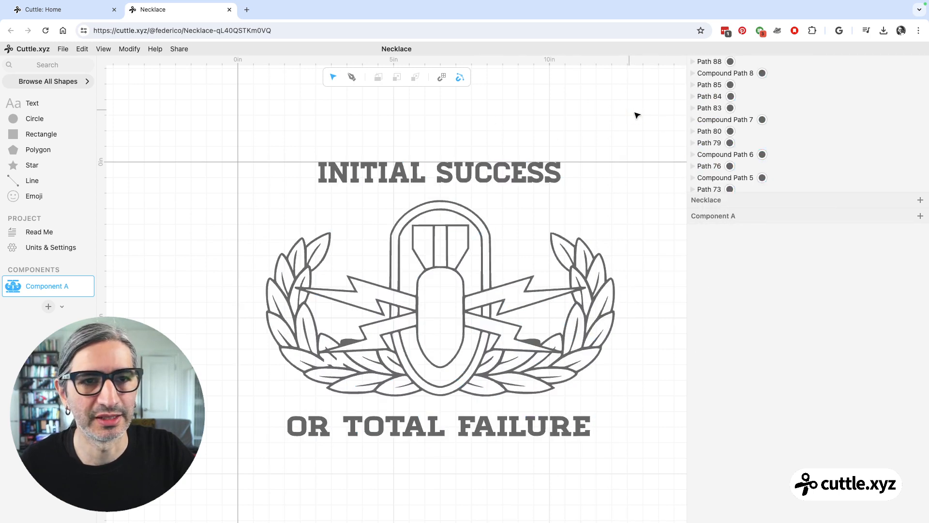
Delete the lettering INITIAL SUCCESS above the emblem and OR TOTAL FAILURE below it.
{"action": "scroll", "coordinate": [731, 121], "scroll_direction": "down", "scroll_amount": 15}
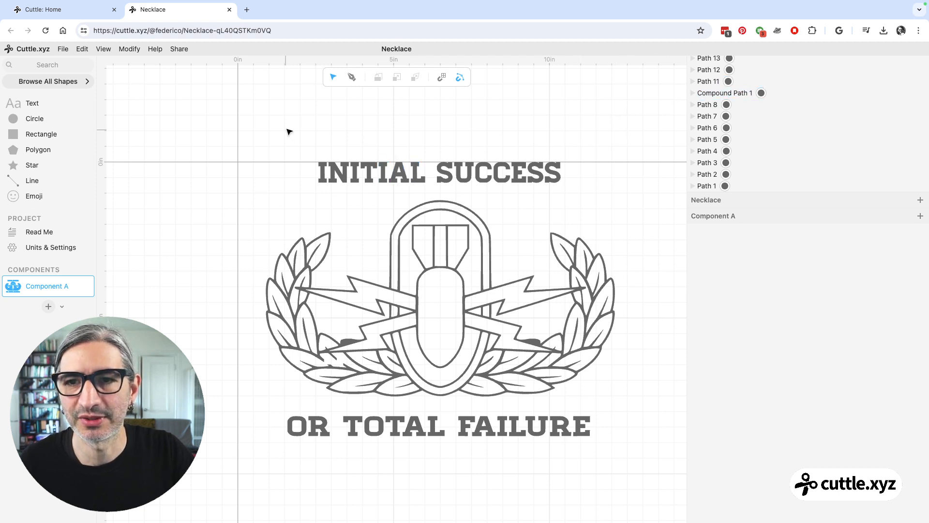
{"action": "mouse_move", "coordinate": [292, 126]}
{"action": "left_mouse_down"}
{"action": "mouse_move", "coordinate": [326, 152]}
{"action": "mouse_move", "coordinate": [585, 194]}
{"action": "left_mouse_up"}
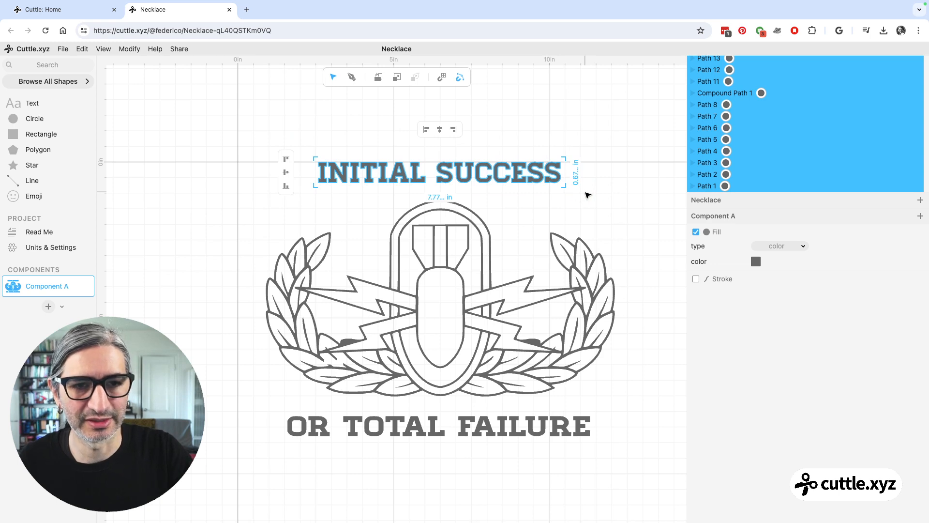
{"action": "key", "text": "BackSpace"}
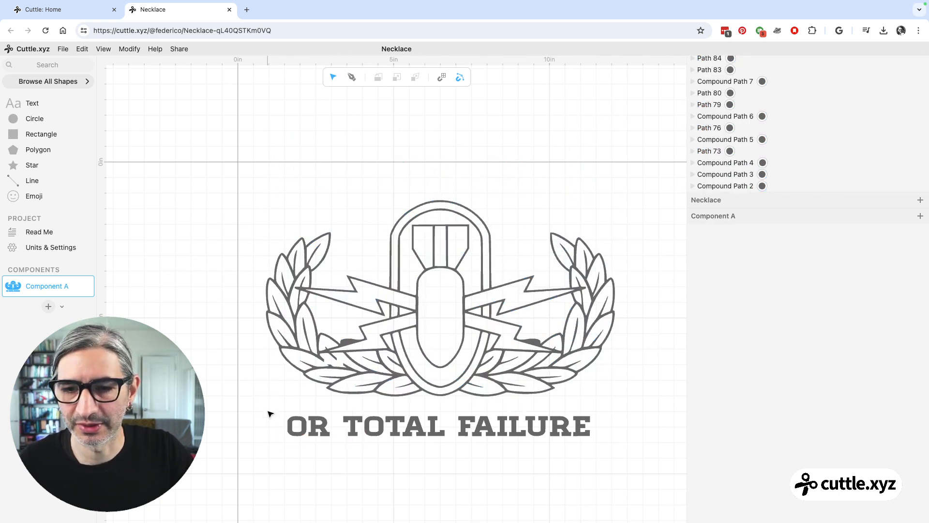
{"action": "left_click_drag", "start_coordinate": [268, 412], "coordinate": [623, 461]}
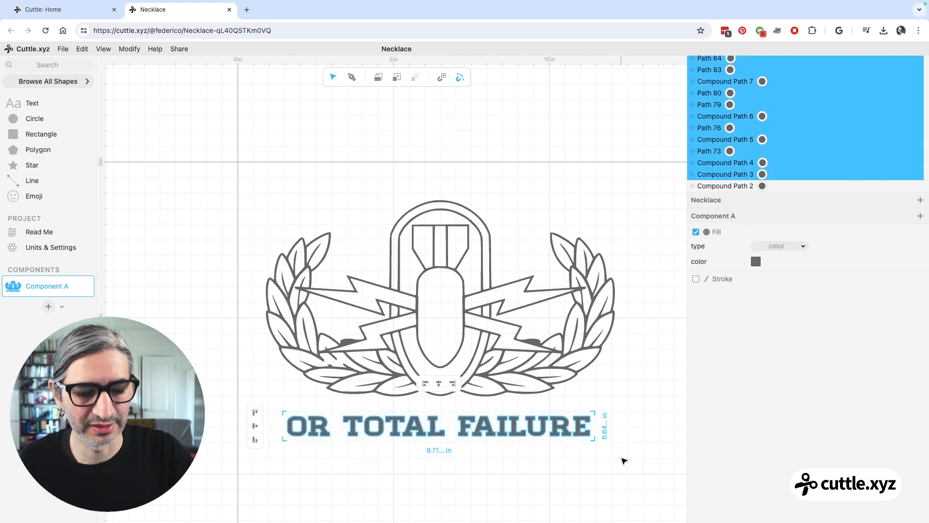
{"action": "key", "text": "BackSpace"}
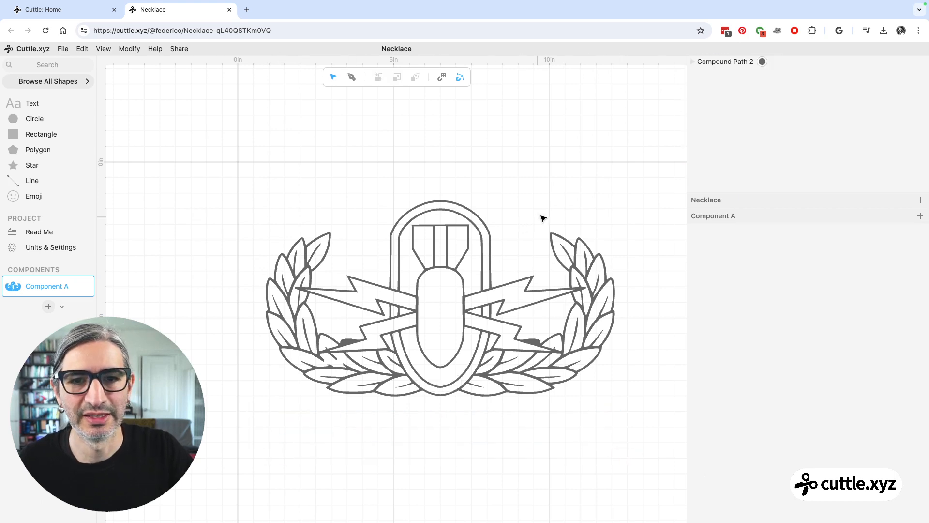
{"action": "left_click", "coordinate": [712, 63]}
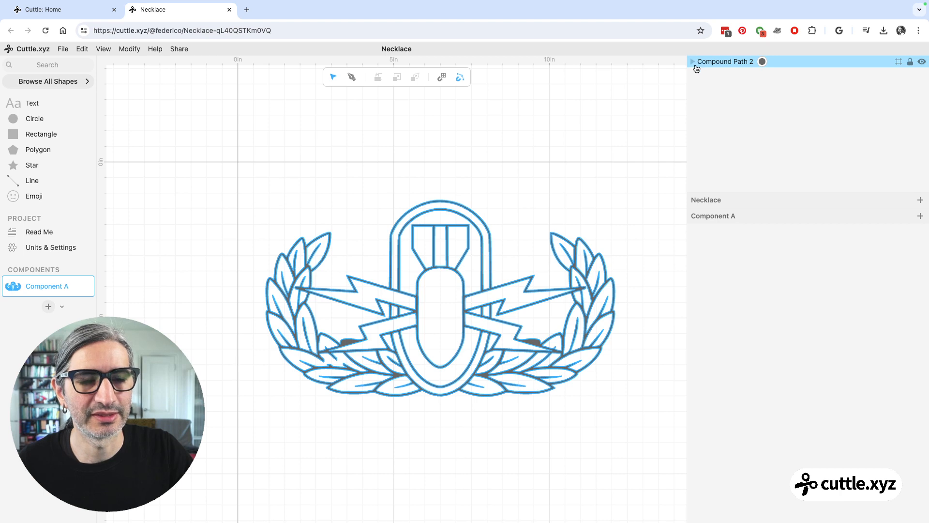
{"action": "left_click", "coordinate": [527, 151]}
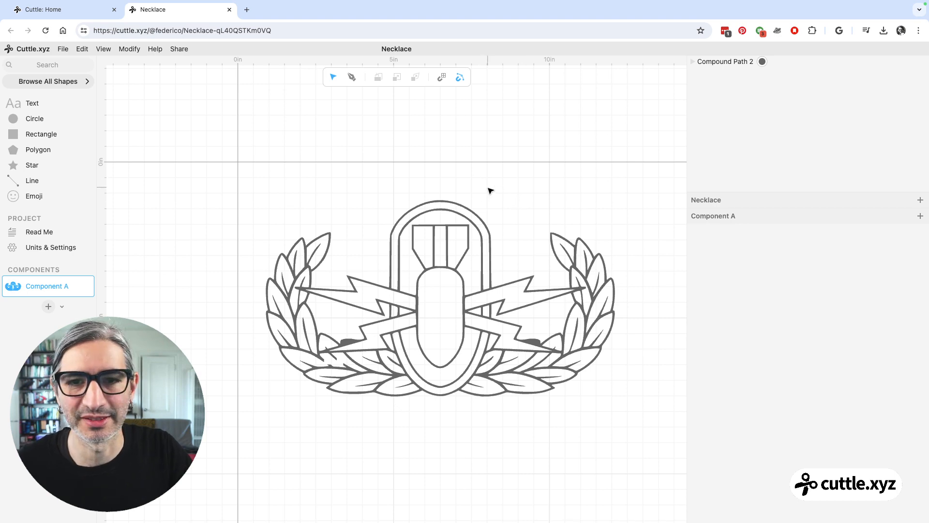
{"action": "left_click", "coordinate": [441, 201]}
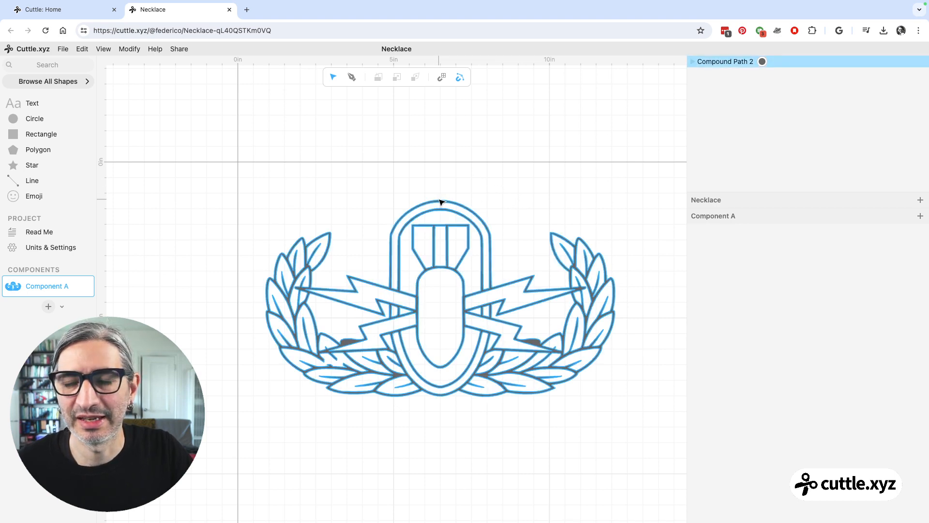
Add a circle centered on the canvas origin.
{"action": "scroll", "coordinate": [442, 200], "scroll_direction": "down", "scroll_amount": 3}
{"action": "left_click", "coordinate": [333, 160]}
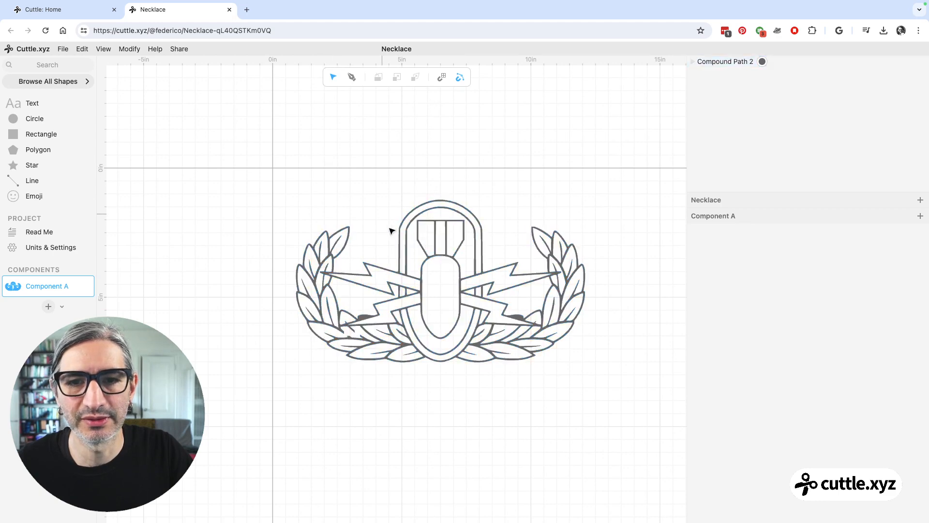
{"action": "left_click", "coordinate": [455, 271]}
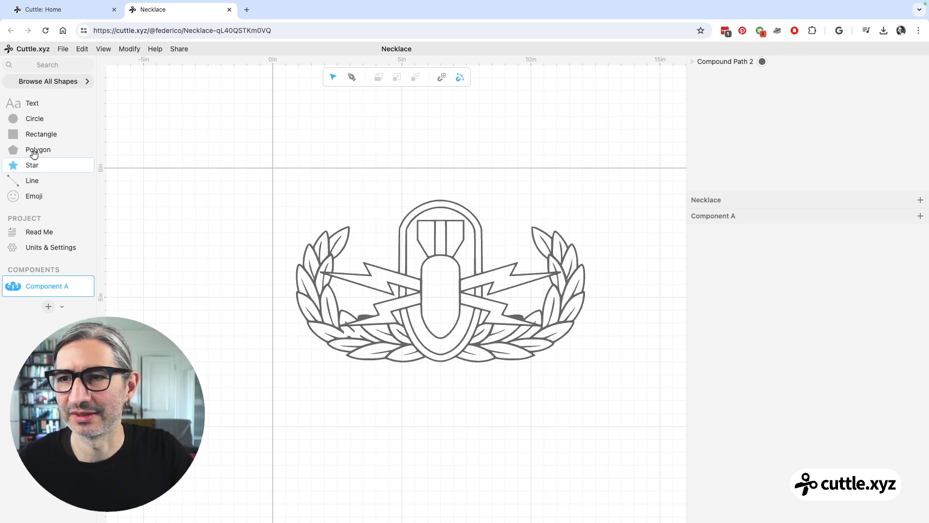
{"action": "left_click_drag", "start_coordinate": [12, 119], "coordinate": [274, 167]}
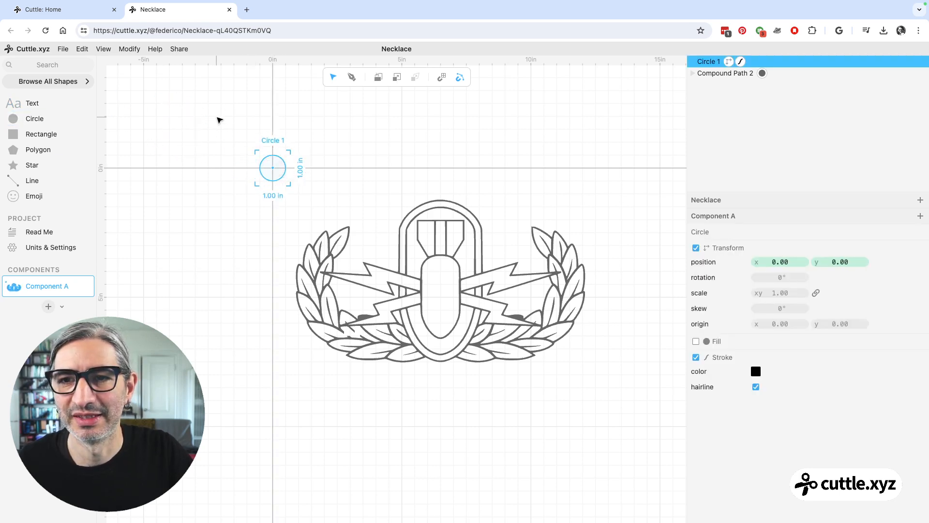
Align the centers of the circle and the emblem both horizontally and vertically.
{"action": "left_click_drag", "start_coordinate": [217, 117], "coordinate": [612, 377]}
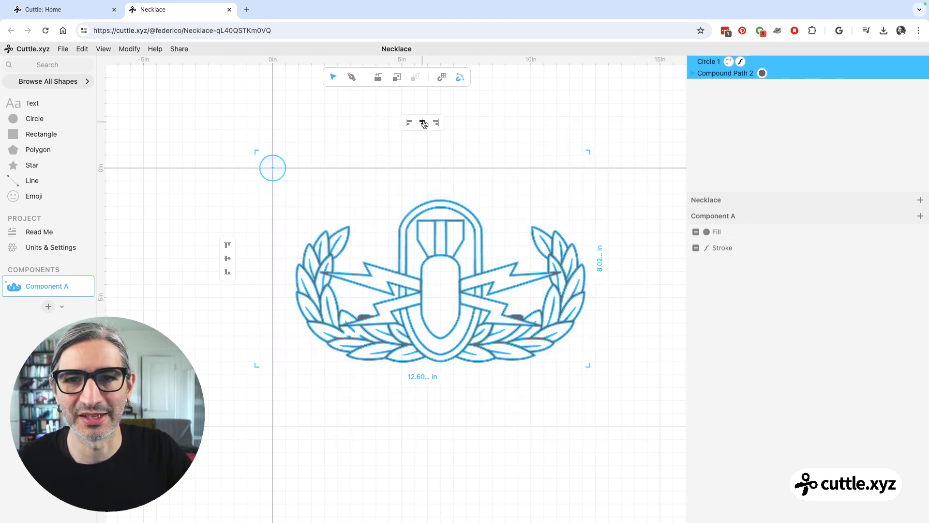
{"action": "left_click", "coordinate": [421, 123]}
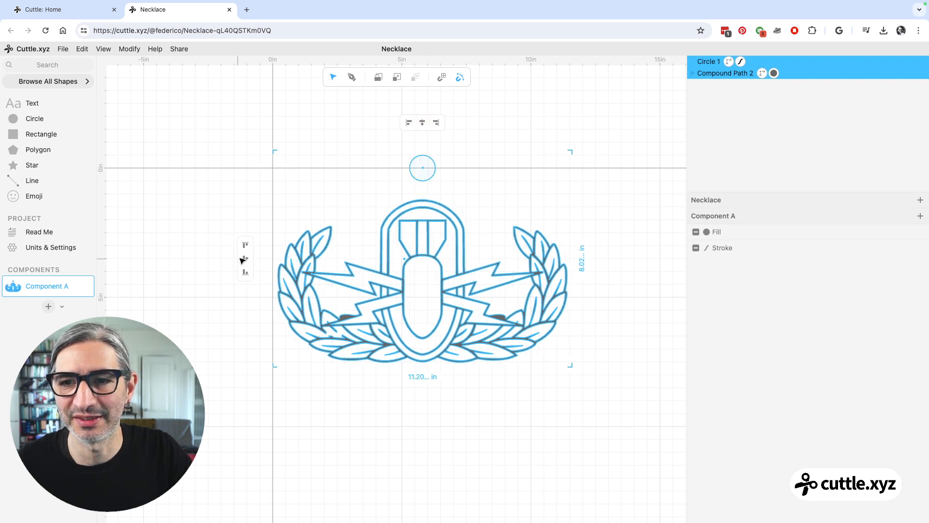
{"action": "left_click", "coordinate": [245, 258]}
{"action": "left_click", "coordinate": [466, 410]}
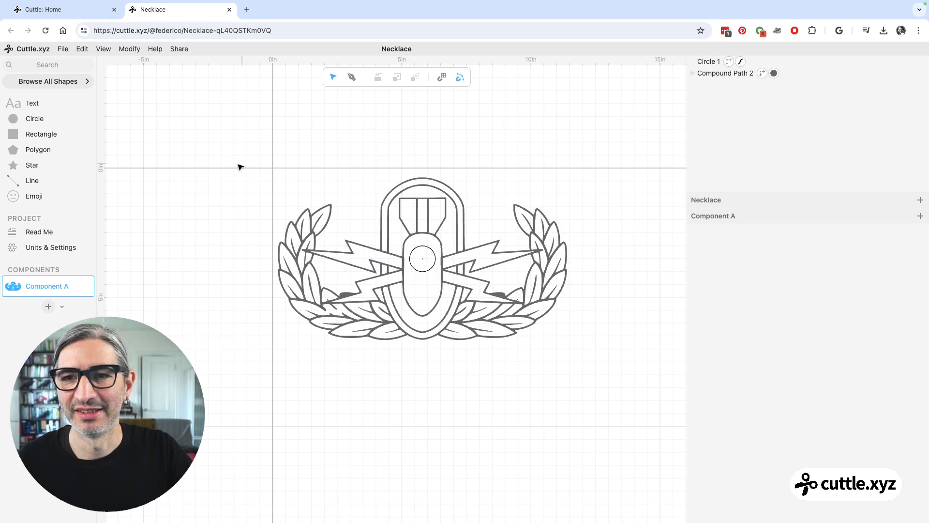
Move the circle and emblem together so the circle's center sits on the canvas origin, and delete the circle.
{"action": "left_click_drag", "start_coordinate": [235, 140], "coordinate": [622, 423]}
{"action": "left_click_drag", "start_coordinate": [423, 260], "coordinate": [302, 170]}
{"action": "left_click_drag", "start_coordinate": [281, 168], "coordinate": [274, 168]}
{"action": "left_click_drag", "start_coordinate": [316, 293], "coordinate": [445, 399]}
{"action": "scroll", "coordinate": [444, 390], "scroll_direction": "up", "scroll_amount": 2}
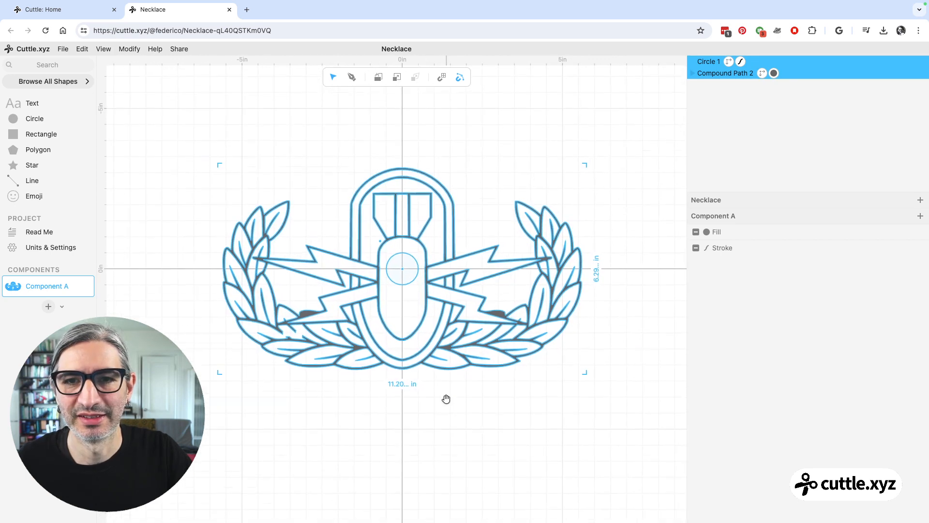
{"action": "left_click", "coordinate": [458, 413]}
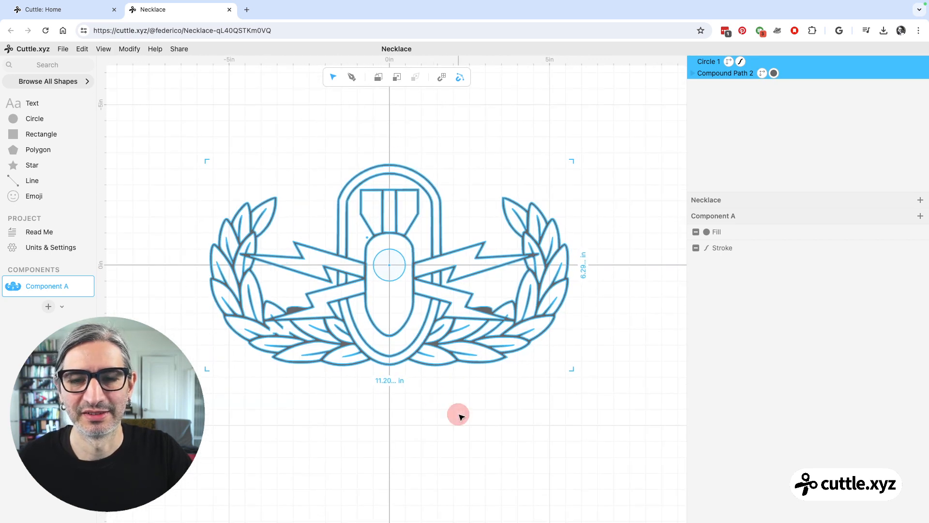
{"action": "left_click", "coordinate": [396, 279]}
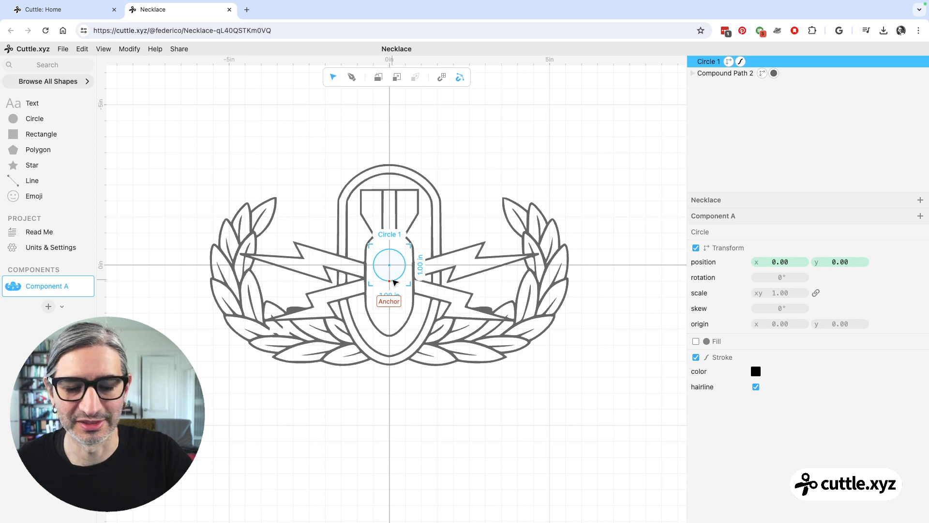
{"action": "key", "text": "Delete"}
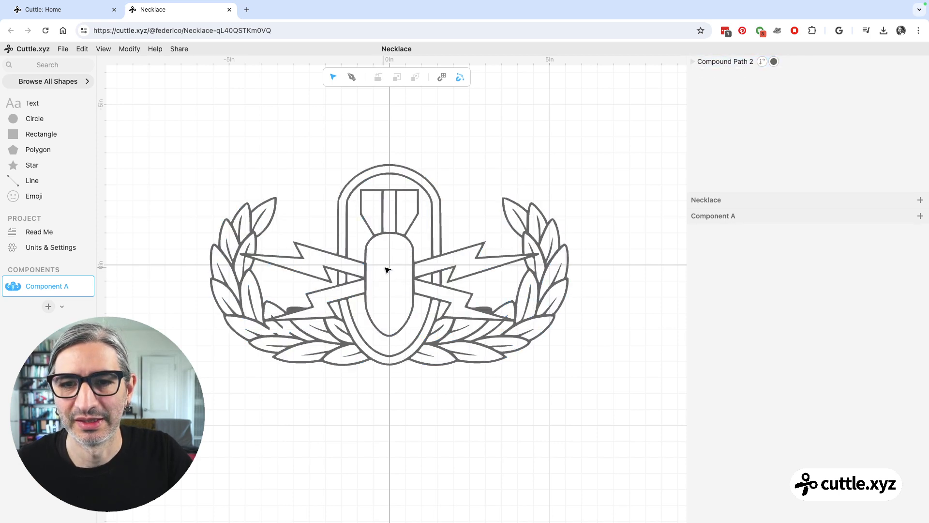
Move the emblem's transform center to the canvas origin at 0, 0 without shifting the artwork.
{"action": "left_click", "coordinate": [404, 190]}
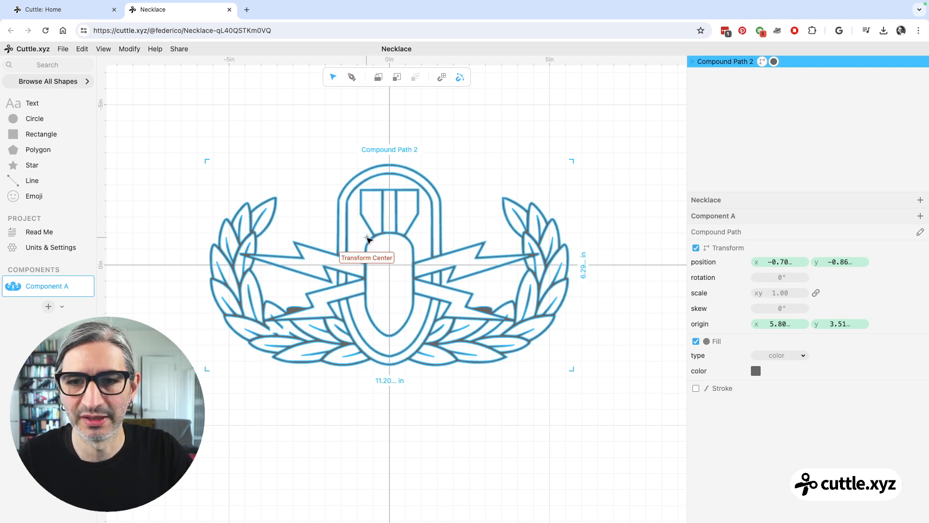
{"action": "left_click_drag", "start_coordinate": [368, 239], "coordinate": [390, 265]}
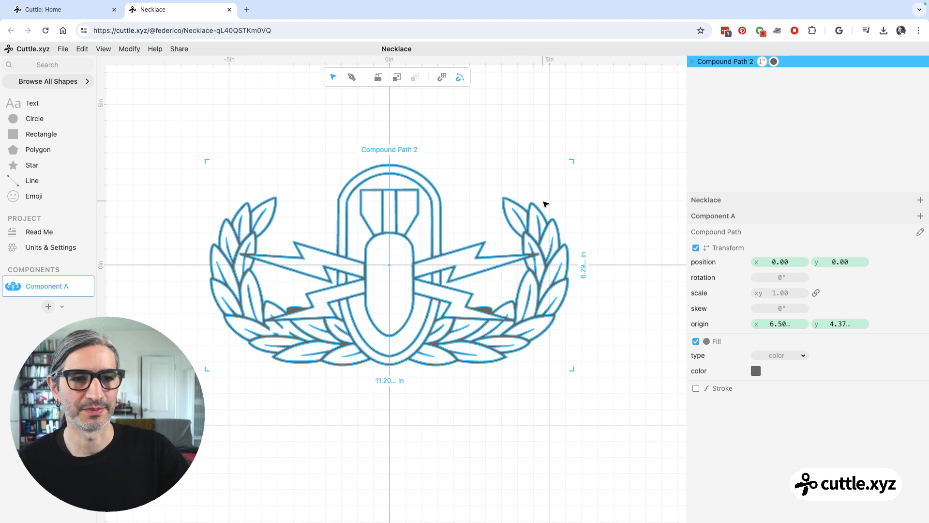
{"action": "key", "text": "Escape"}
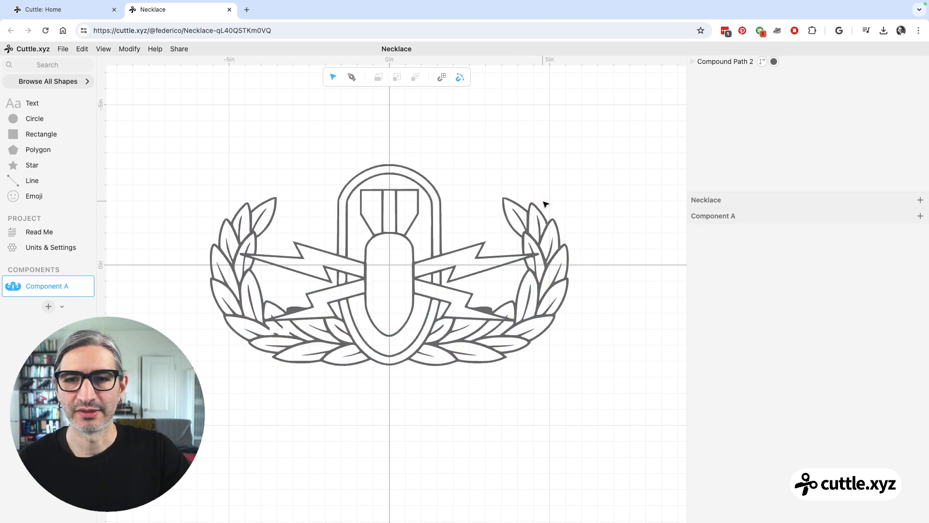
Scale the whole emblem down uniformly to 0.24 around the canvas origin.
{"action": "left_click", "coordinate": [478, 237]}
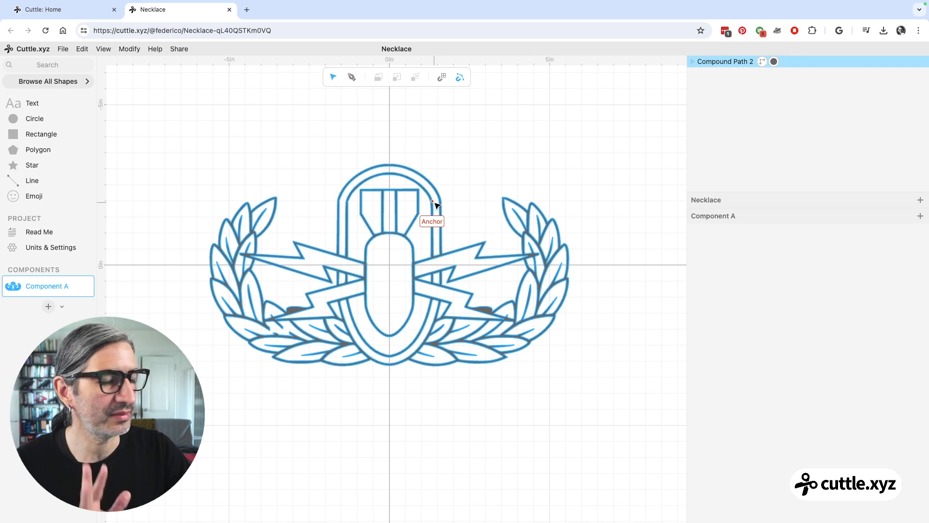
{"action": "left_click_drag", "start_coordinate": [332, 158], "coordinate": [382, 207]}
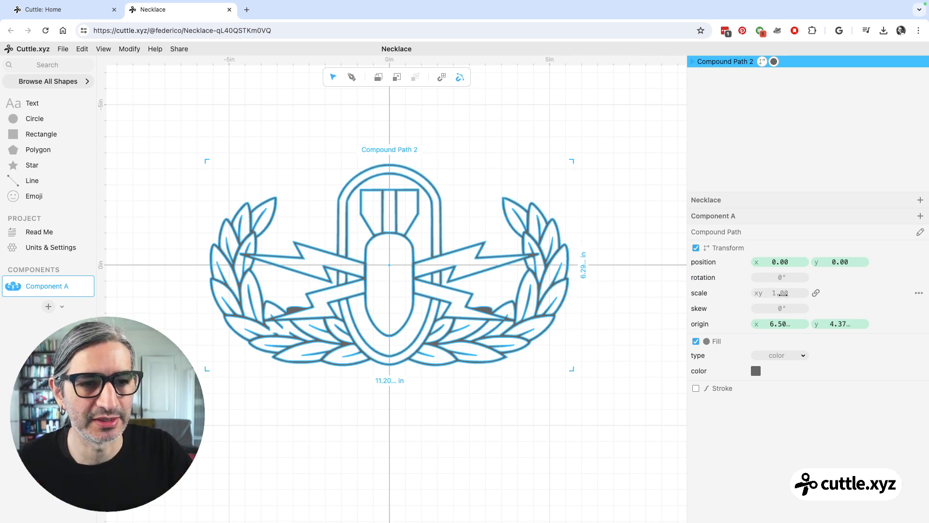
{"action": "left_click_drag", "start_coordinate": [783, 293], "coordinate": [680, 310]}
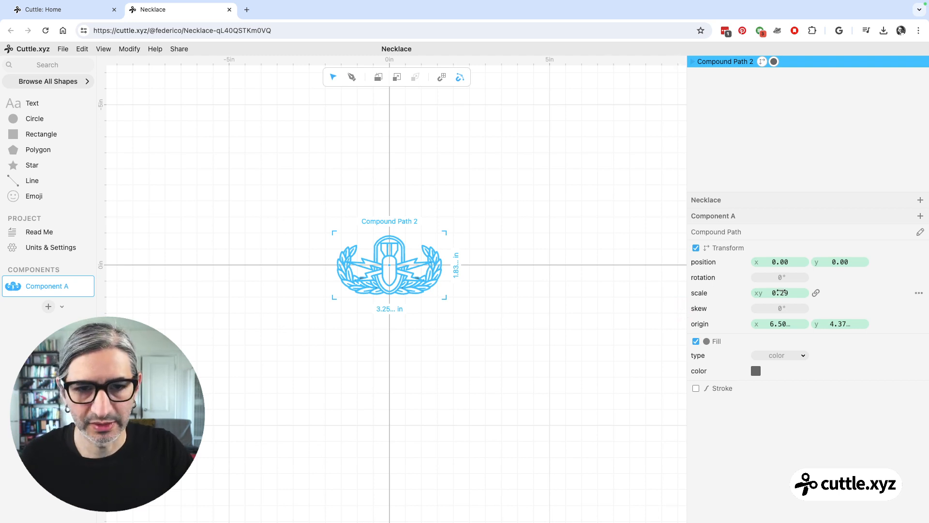
{"action": "left_click_drag", "start_coordinate": [775, 293], "coordinate": [759, 297]}
{"action": "left_click", "coordinate": [427, 355]}
{"action": "scroll", "coordinate": [402, 305], "scroll_direction": "up", "scroll_amount": 5}
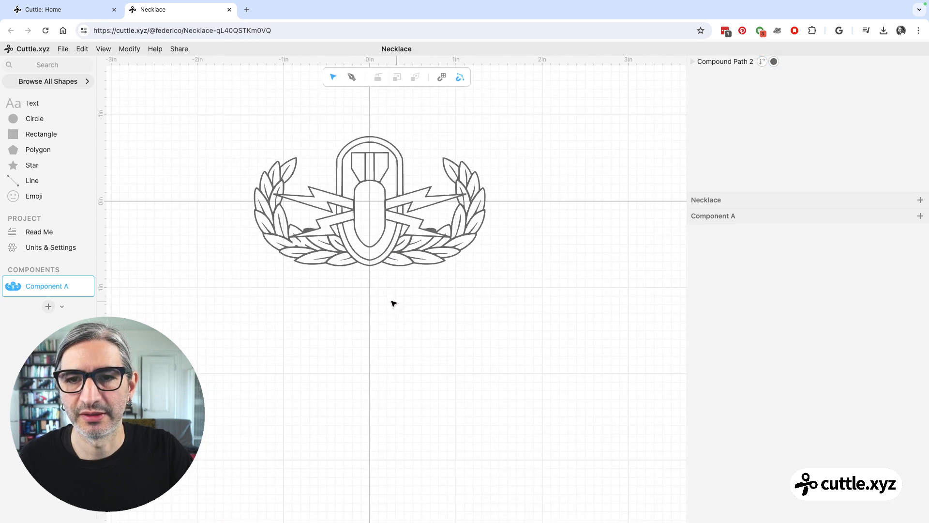
{"action": "scroll", "coordinate": [421, 385], "scroll_direction": "up", "scroll_amount": 3}
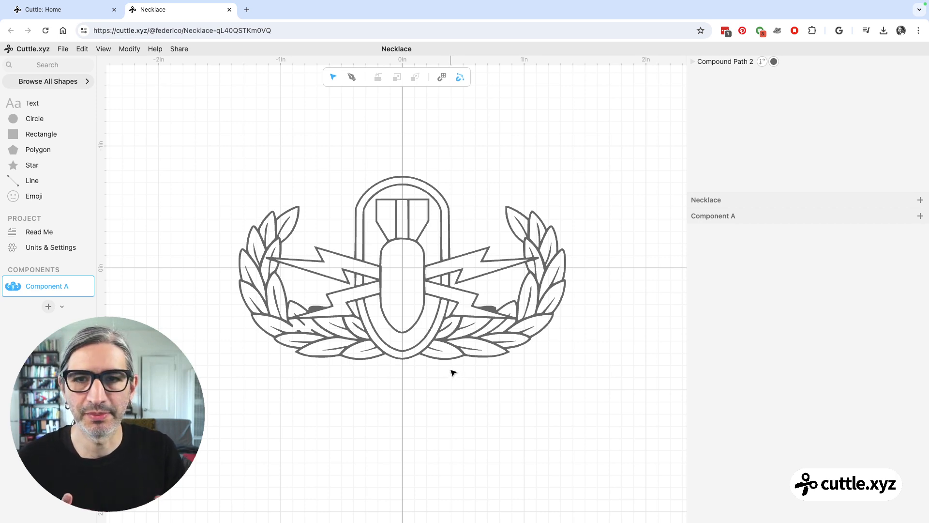
{"action": "left_click", "coordinate": [352, 317]}
{"action": "left_click", "coordinate": [156, 294]}
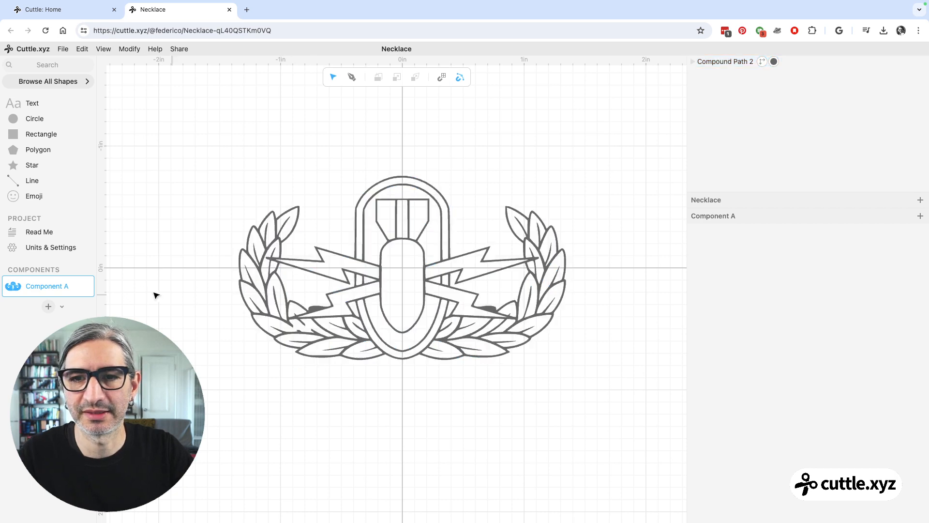
Create a new component containing a 1 in circle at the canvas origin and a rectangle about 3.78 by 4.71 in around it.
{"action": "left_click", "coordinate": [47, 307]}
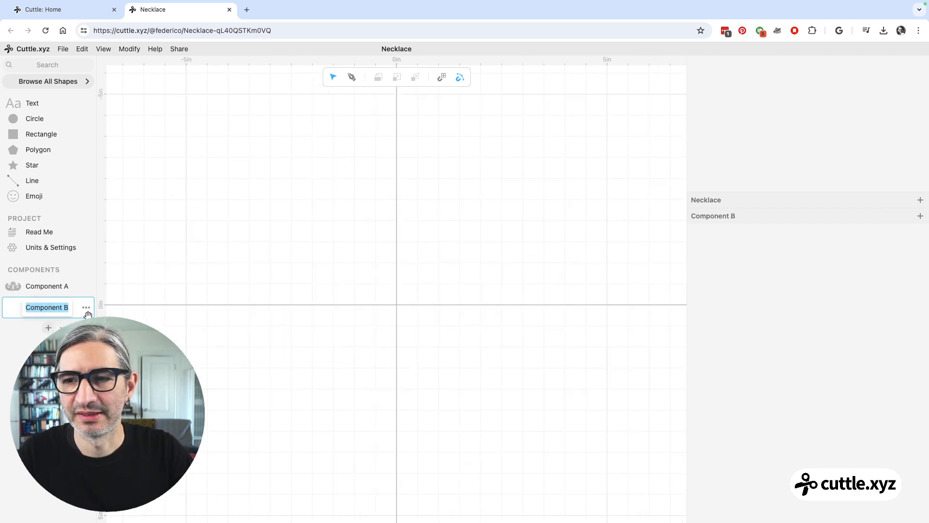
{"action": "key", "text": "Return"}
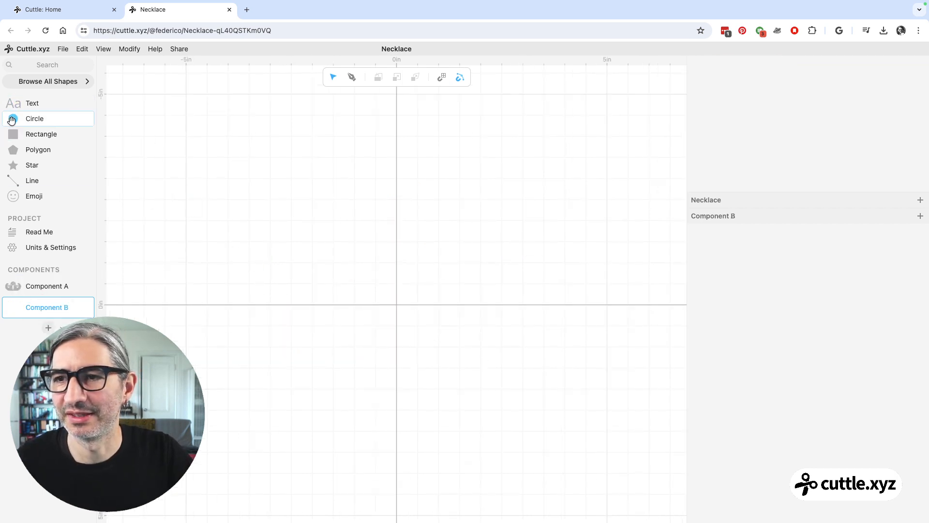
{"action": "left_click_drag", "start_coordinate": [13, 117], "coordinate": [383, 296]}
{"action": "left_click_drag", "start_coordinate": [13, 134], "coordinate": [496, 419]}
{"action": "left_click", "coordinate": [528, 394]}
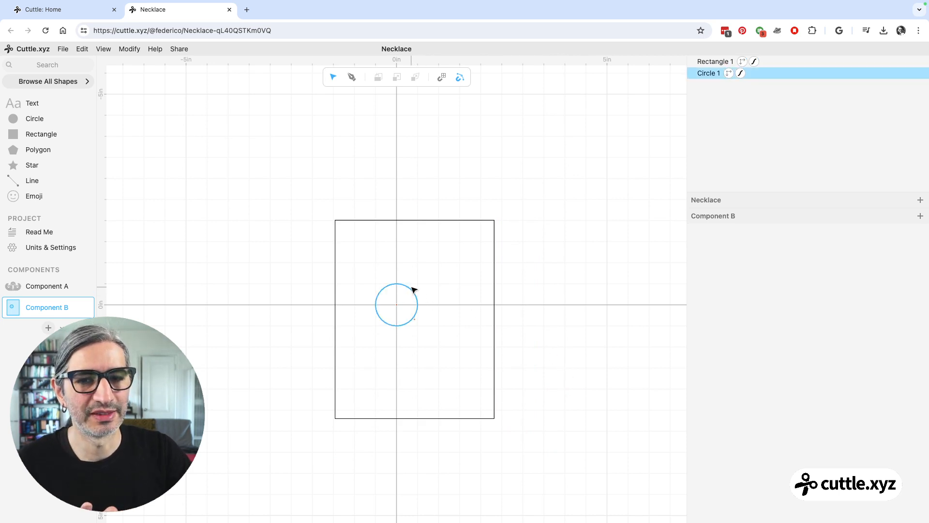
Give the rectangle and circle a fill, and move both to the left of the canvas origin with the circle overlapping the rectangle.
{"action": "left_click_drag", "start_coordinate": [298, 200], "coordinate": [557, 437]}
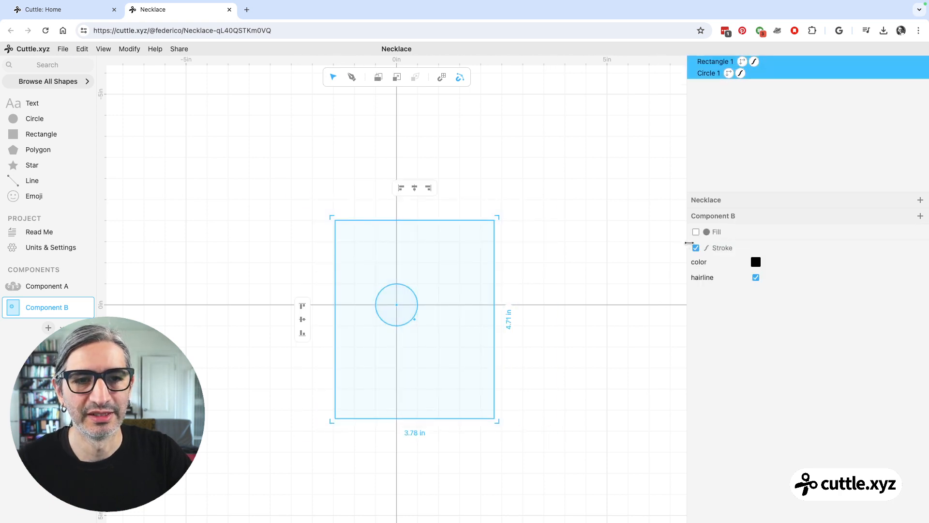
{"action": "left_click", "coordinate": [695, 232]}
{"action": "key", "text": "Escape"}
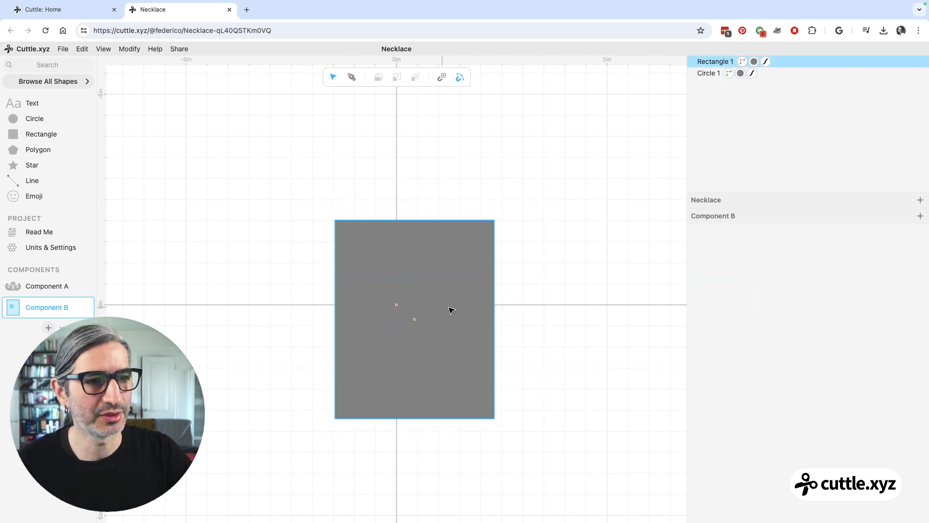
{"action": "left_click_drag", "start_coordinate": [474, 303], "coordinate": [331, 282]}
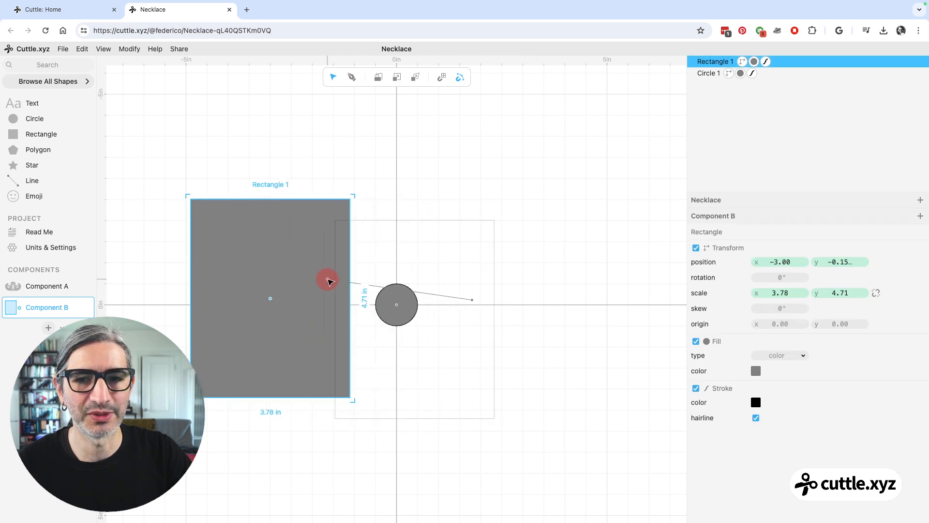
{"action": "left_click_drag", "start_coordinate": [400, 295], "coordinate": [285, 267]}
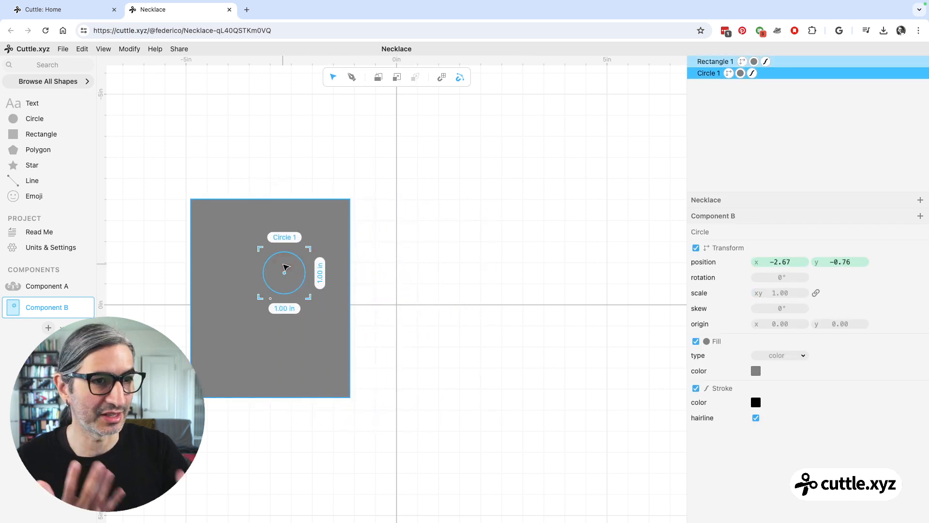
Combine the rectangle and circle into one compound path and turn on its fill.
{"action": "left_click", "coordinate": [401, 178]}
{"action": "left_click_drag", "start_coordinate": [153, 157], "coordinate": [356, 411]}
{"action": "left_click", "coordinate": [82, 50]}
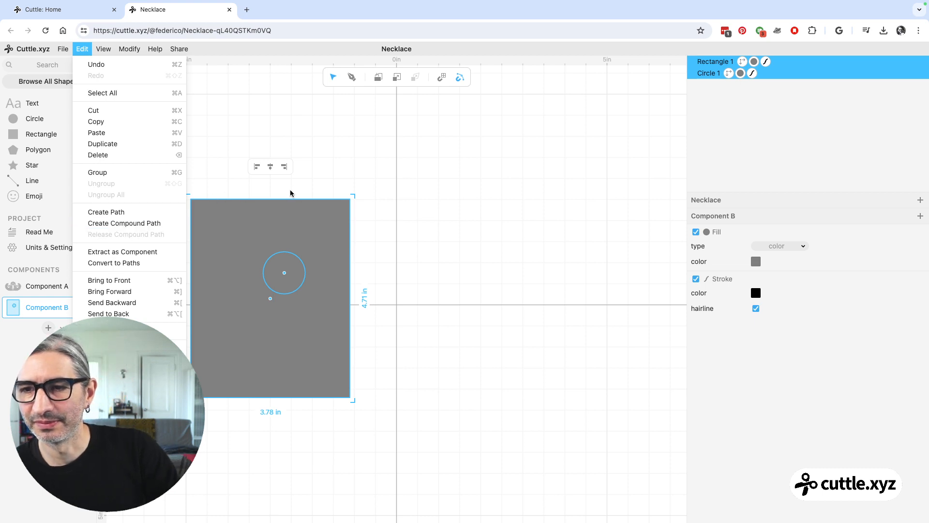
{"action": "left_click", "coordinate": [131, 224]}
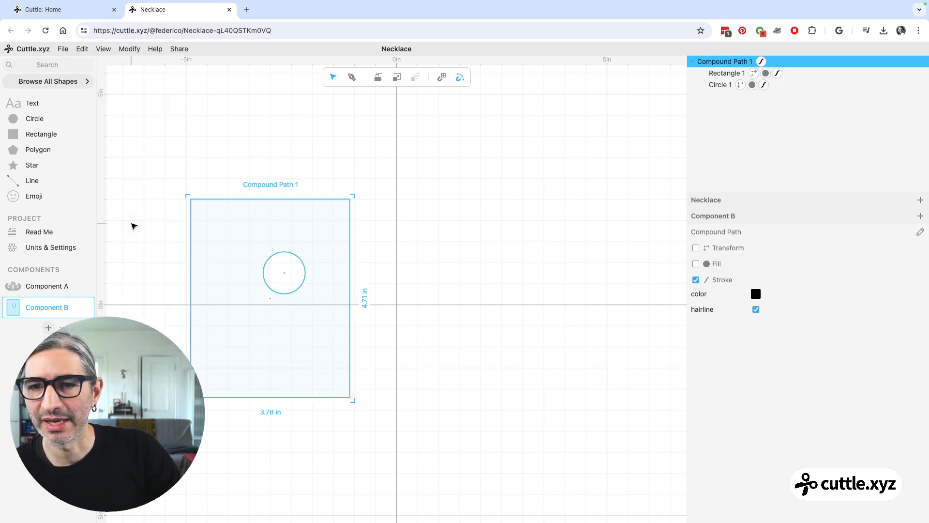
{"action": "left_click", "coordinate": [437, 229]}
{"action": "left_click", "coordinate": [733, 62]}
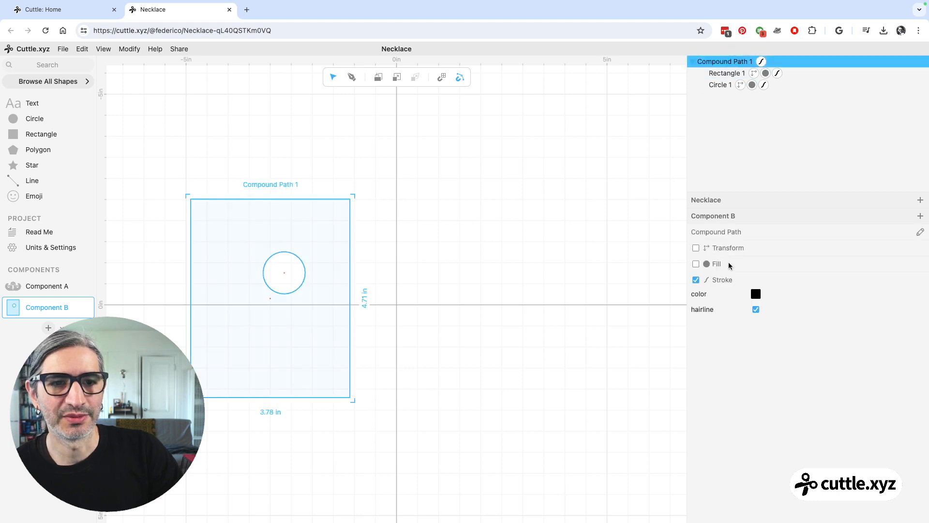
{"action": "left_click", "coordinate": [695, 264]}
{"action": "left_click", "coordinate": [607, 272]}
Test the compound path's circular hole for selection, and move the whole shape right to about x -0.58, y -0.28.
{"action": "left_click", "coordinate": [313, 255]}
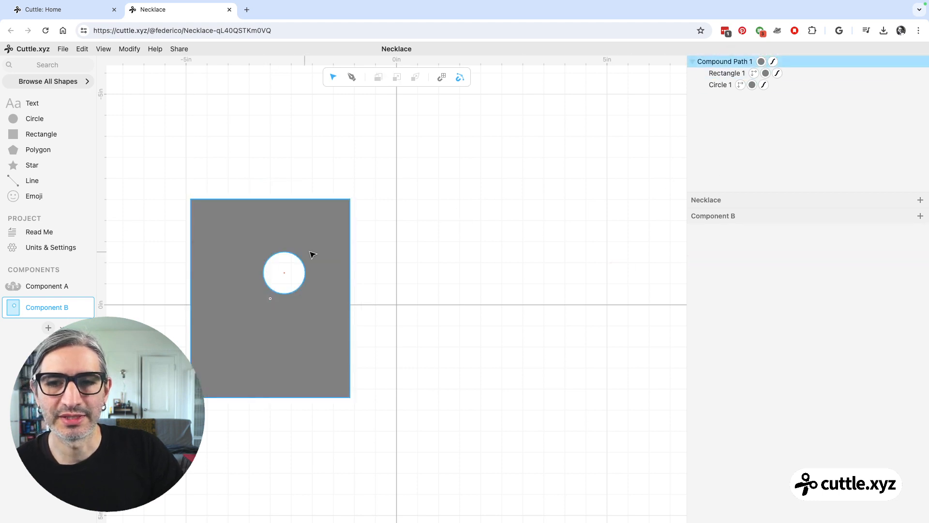
{"action": "left_click", "coordinate": [289, 269]}
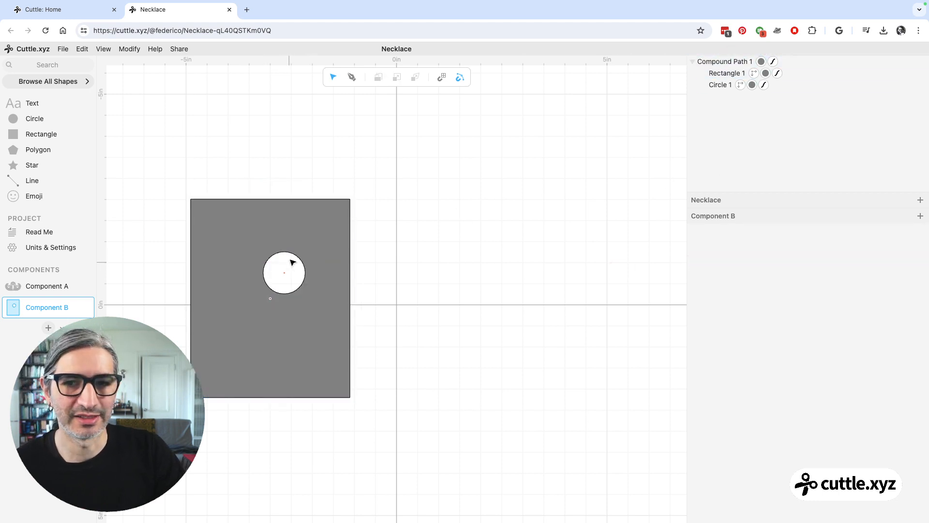
{"action": "left_click", "coordinate": [304, 276]}
{"action": "left_click", "coordinate": [299, 277]}
{"action": "left_click", "coordinate": [299, 276]}
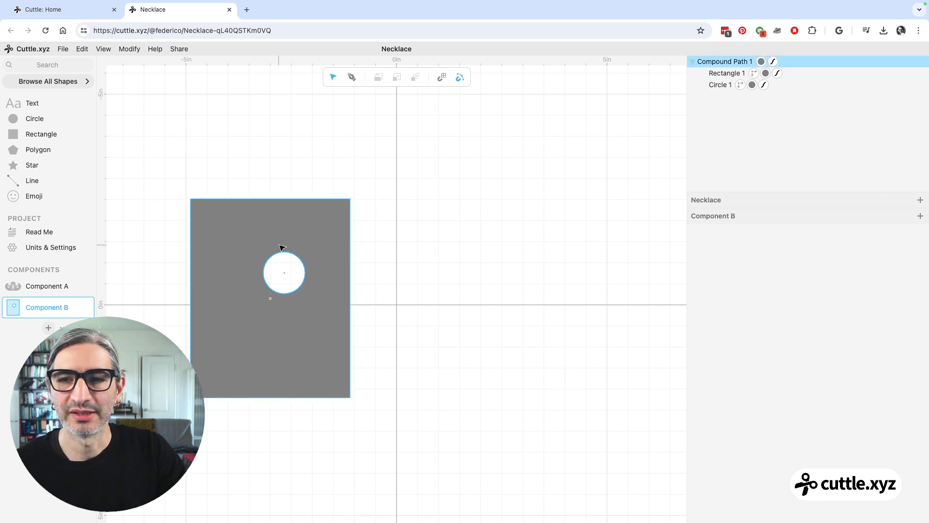
{"action": "left_click", "coordinate": [293, 261]}
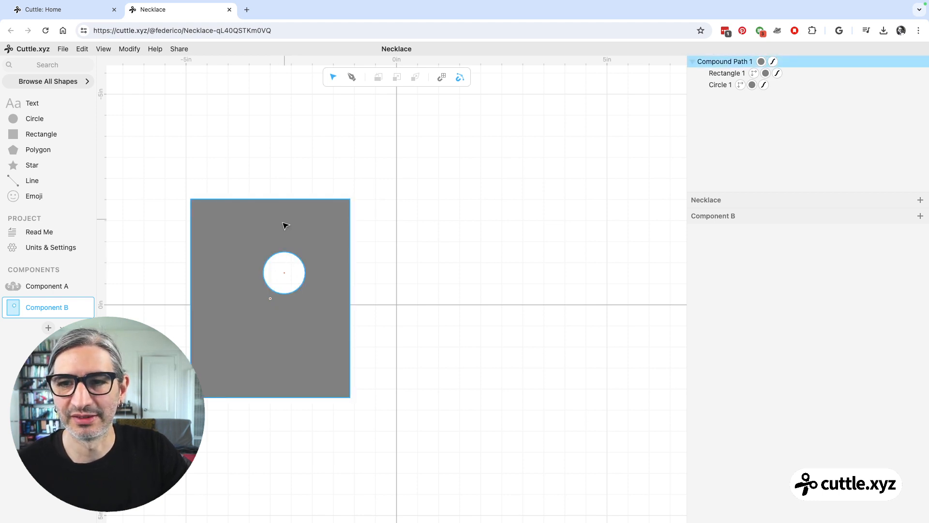
{"action": "left_click_drag", "start_coordinate": [285, 224], "coordinate": [386, 219]}
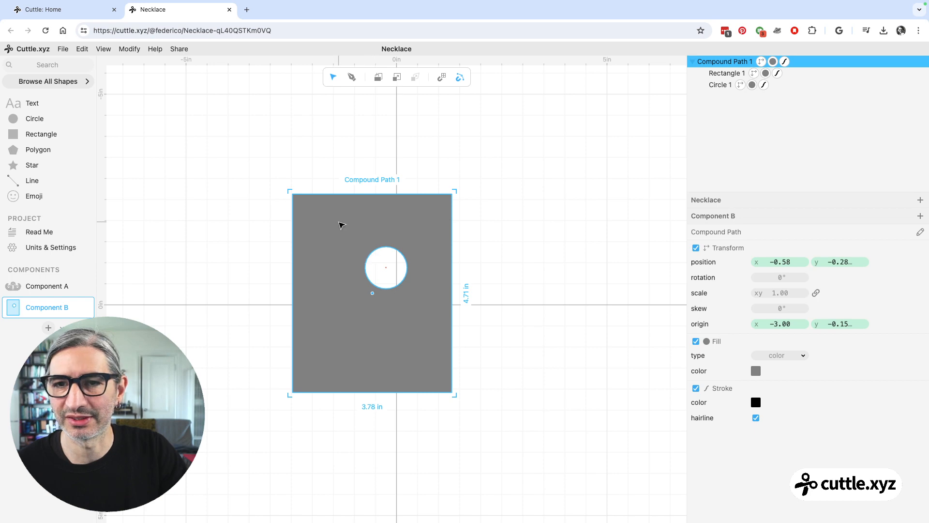
Review the emblem in Component A and delete the demonstration component, Component B.
{"action": "left_click", "coordinate": [48, 288]}
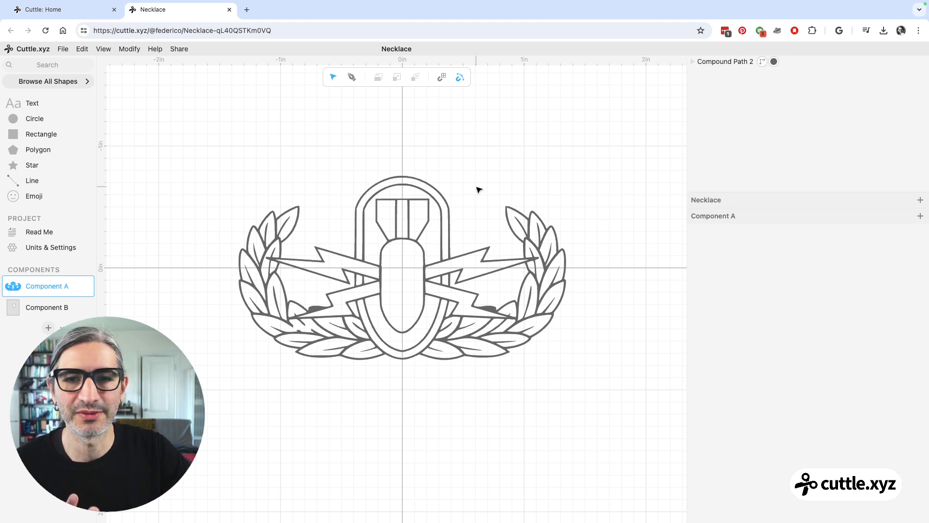
{"action": "scroll", "coordinate": [464, 194], "scroll_direction": "up", "scroll_amount": 1}
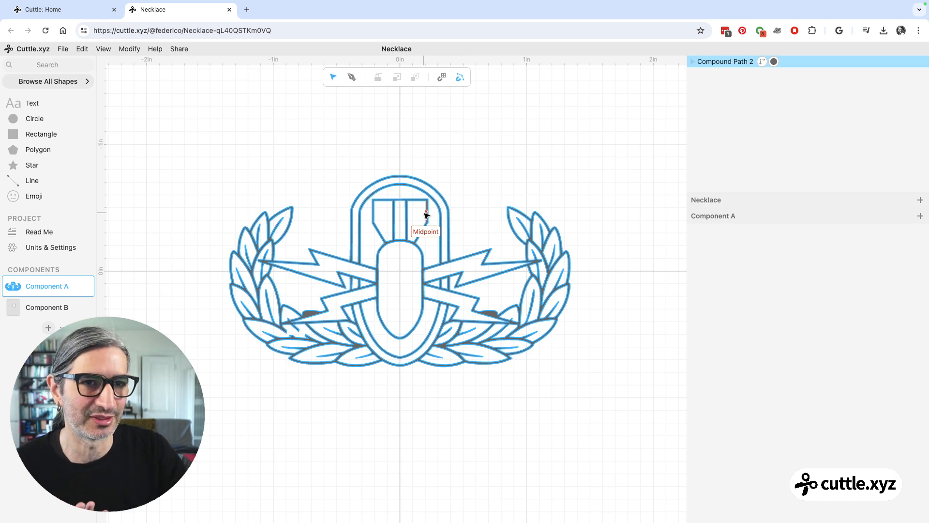
{"action": "scroll", "coordinate": [517, 169], "scroll_direction": "up", "scroll_amount": 1}
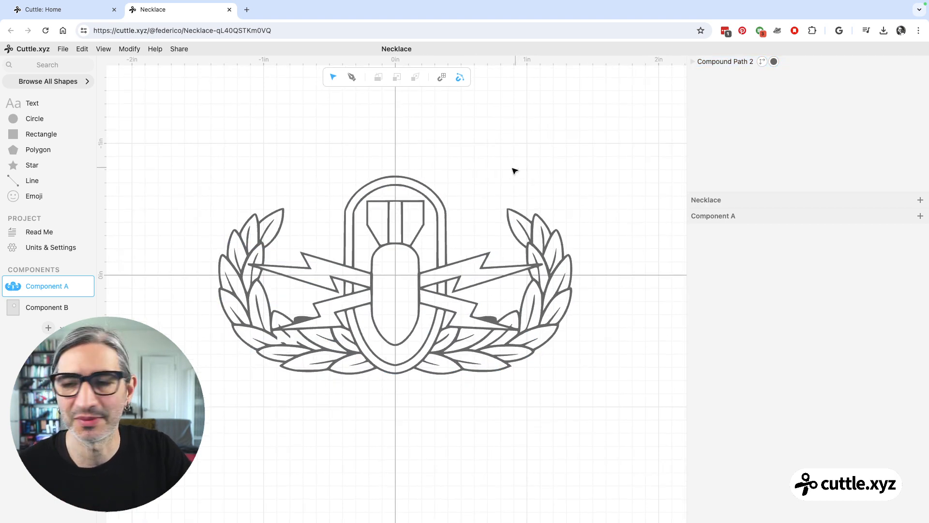
{"action": "left_click", "coordinate": [57, 308]}
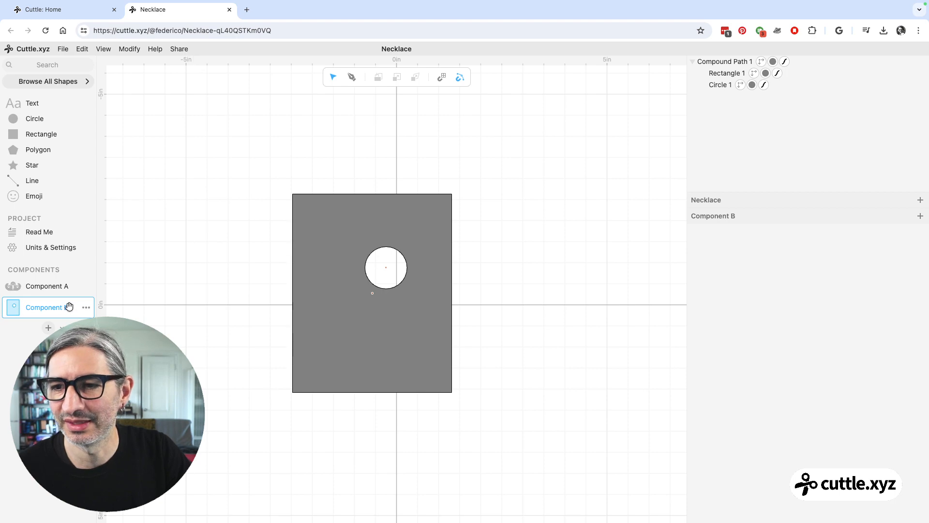
{"action": "left_click", "coordinate": [87, 307]}
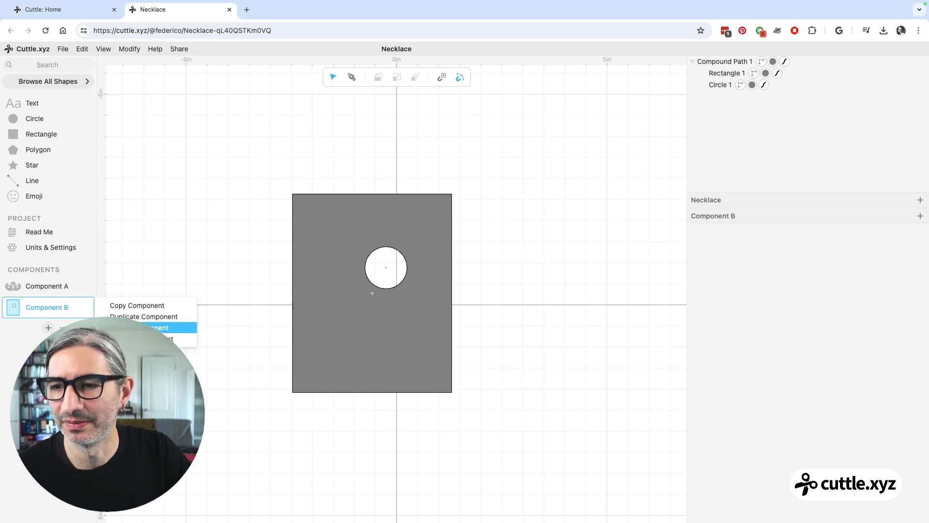
{"action": "left_click", "coordinate": [135, 328]}
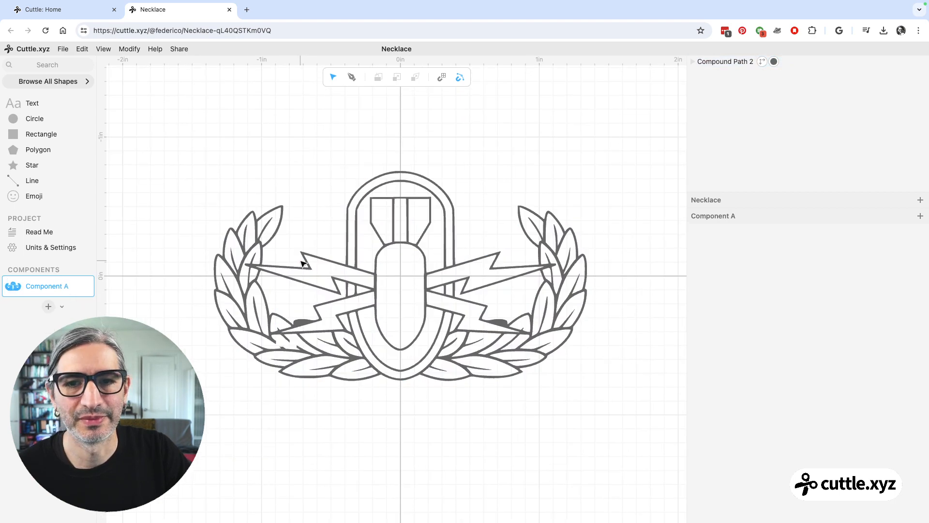
Release the emblem's compound path into separate paths.
{"action": "left_click", "coordinate": [276, 146]}
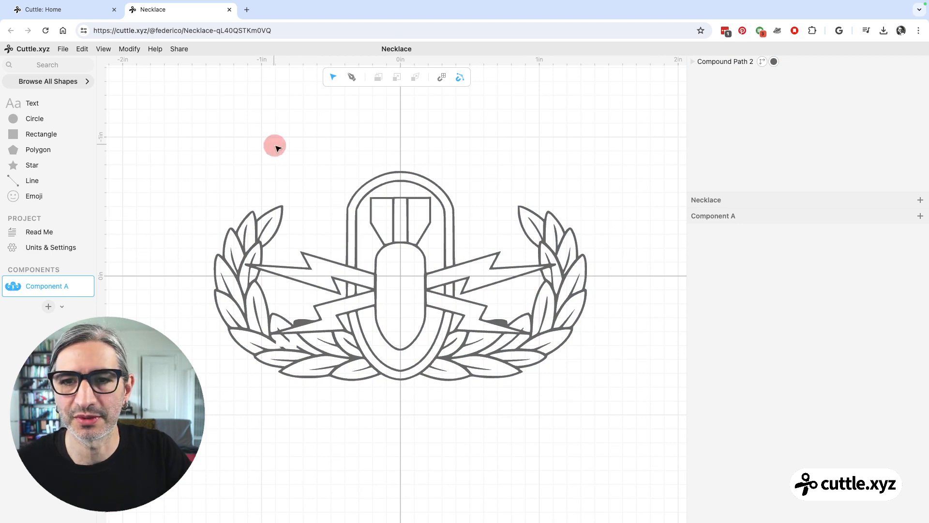
{"action": "left_click_drag", "start_coordinate": [276, 146], "coordinate": [528, 336]}
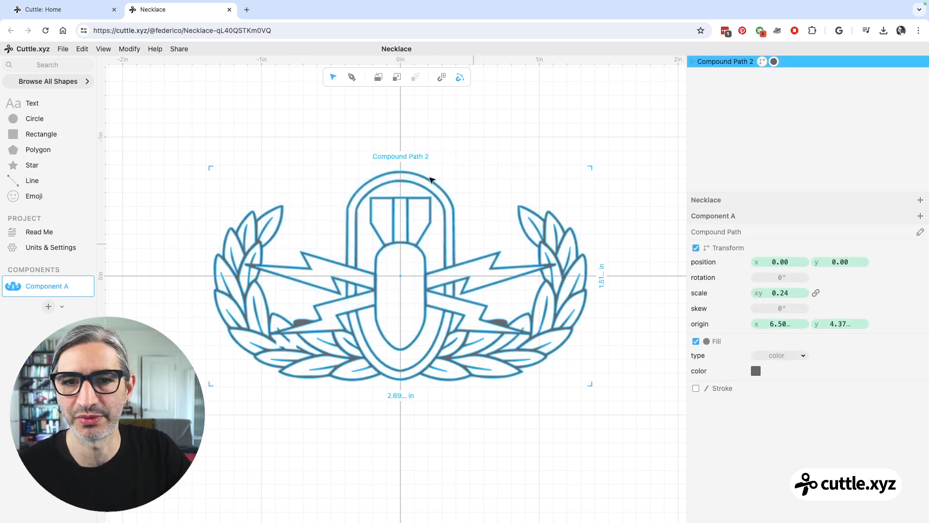
{"action": "left_click", "coordinate": [83, 49]}
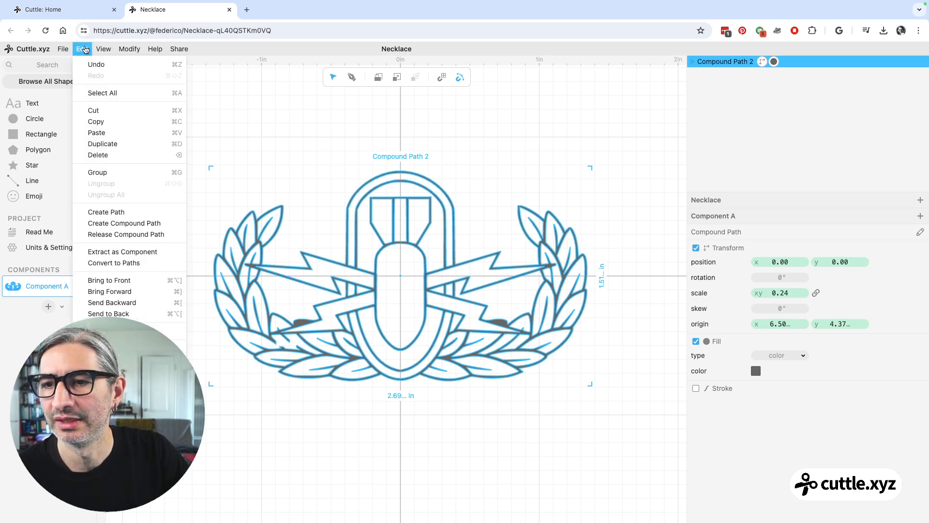
{"action": "left_click", "coordinate": [129, 235]}
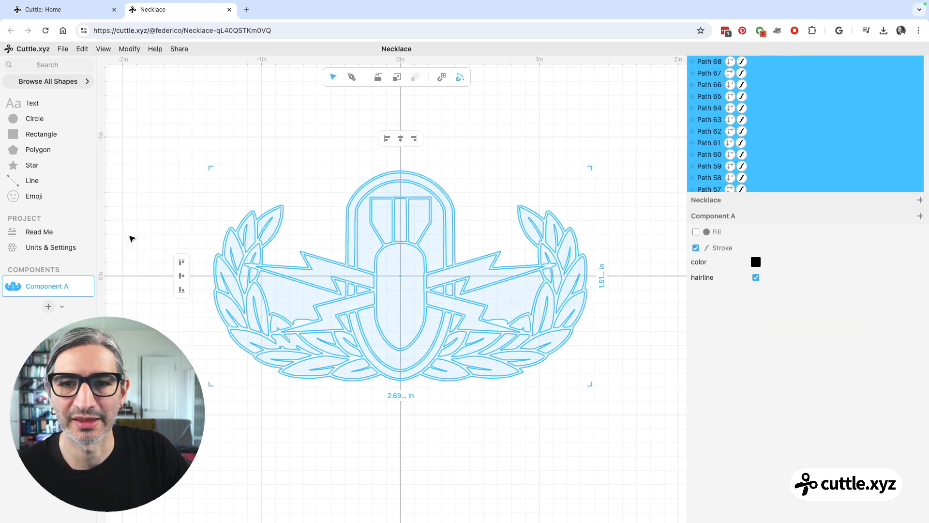
{"action": "left_click", "coordinate": [227, 175]}
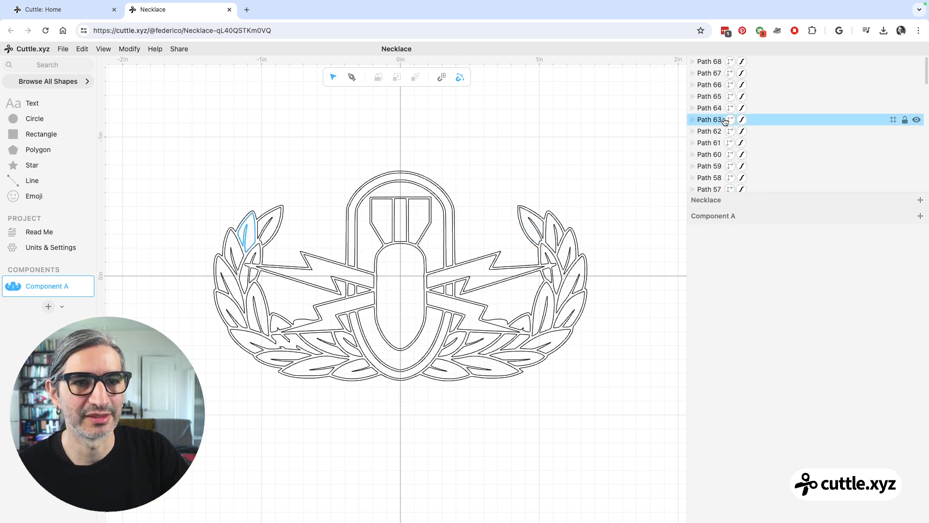
Look through the emblem's separate paths to see which part of the artwork each one represents.
{"action": "scroll", "coordinate": [724, 116], "scroll_direction": "down", "scroll_amount": 10}
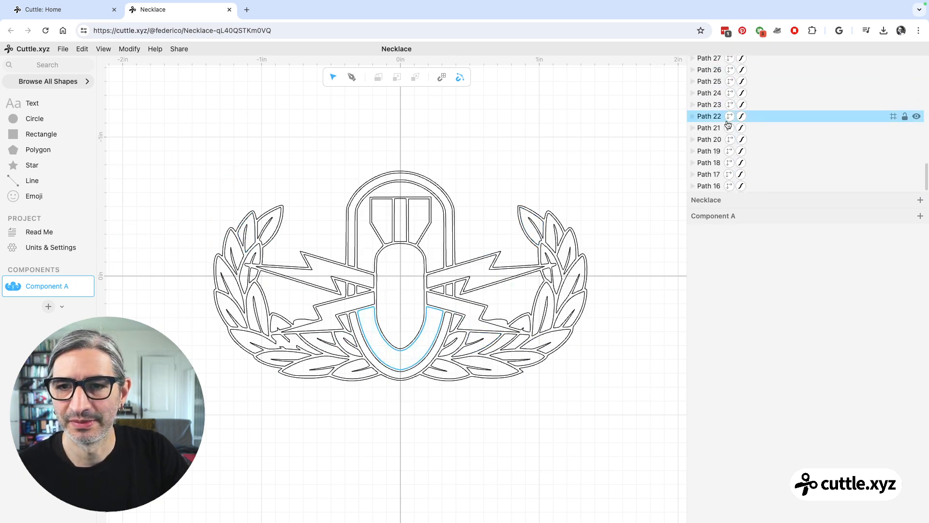
{"action": "scroll", "coordinate": [729, 124], "scroll_direction": "up", "scroll_amount": 10}
{"action": "left_click", "coordinate": [730, 120]}
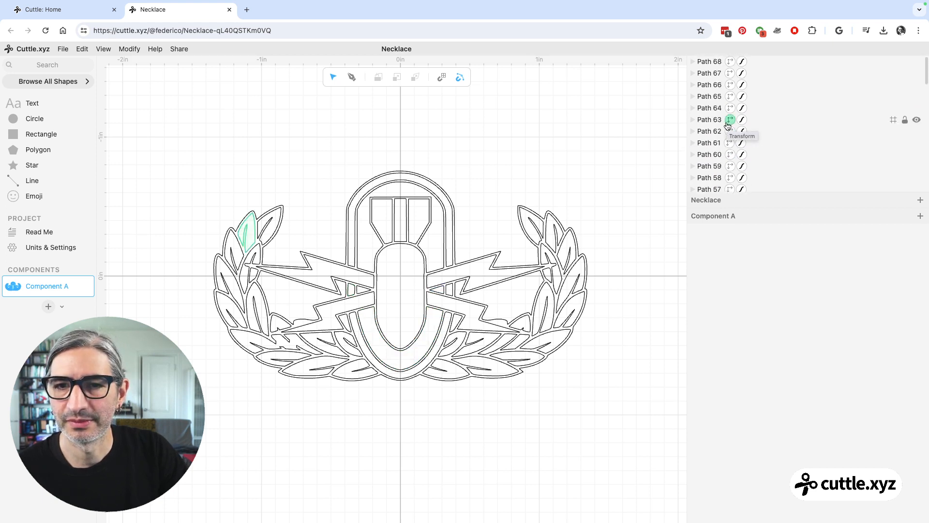
{"action": "scroll", "coordinate": [729, 125], "scroll_direction": "down", "scroll_amount": 10}
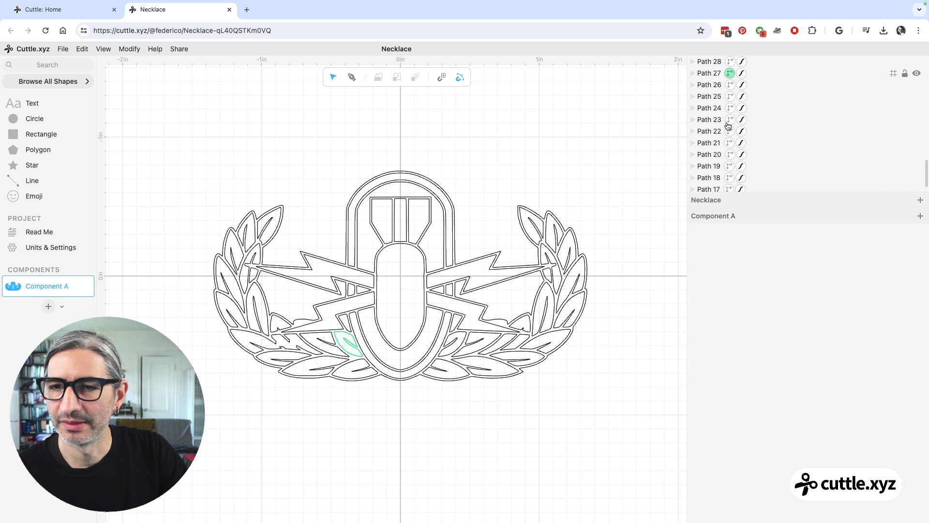
Undo the release of the emblem's compound path and clear the selection.
{"action": "scroll", "coordinate": [728, 125], "scroll_direction": "up", "scroll_amount": 10}
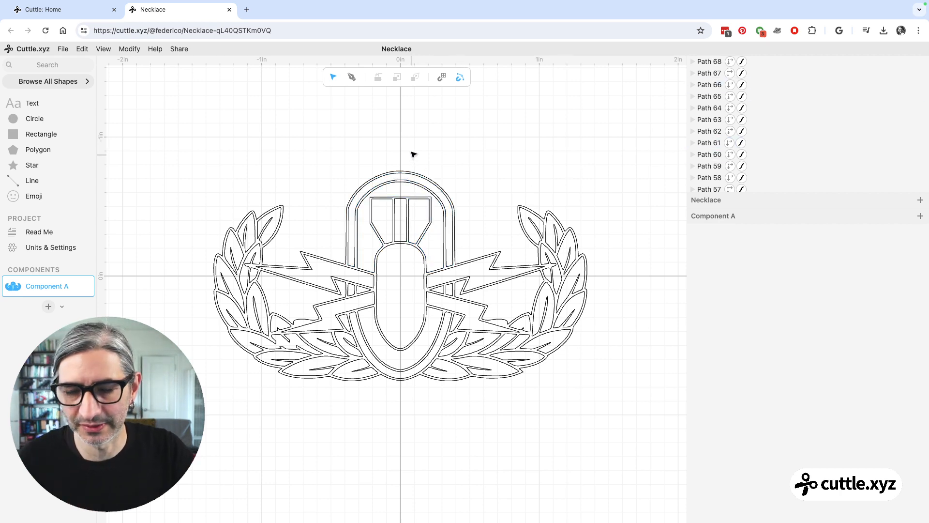
{"action": "key", "text": "super+z"}
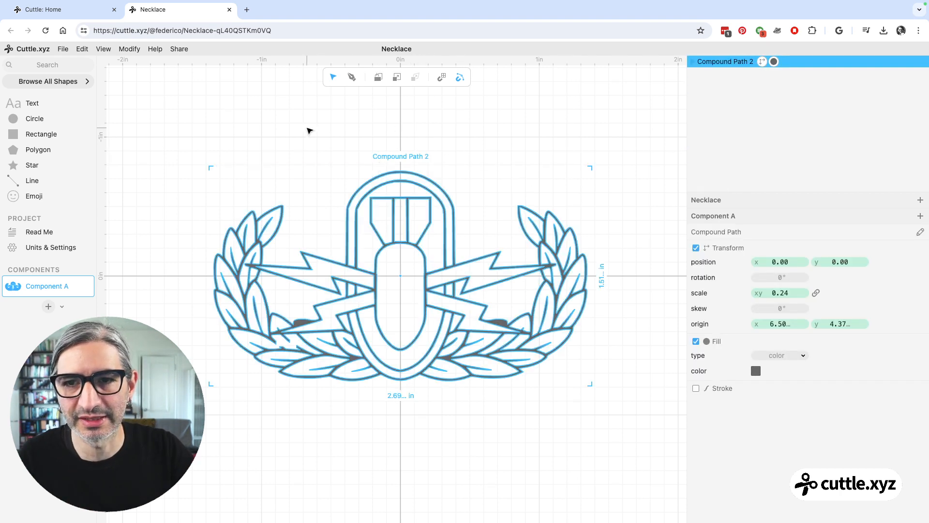
{"action": "left_click", "coordinate": [333, 227]}
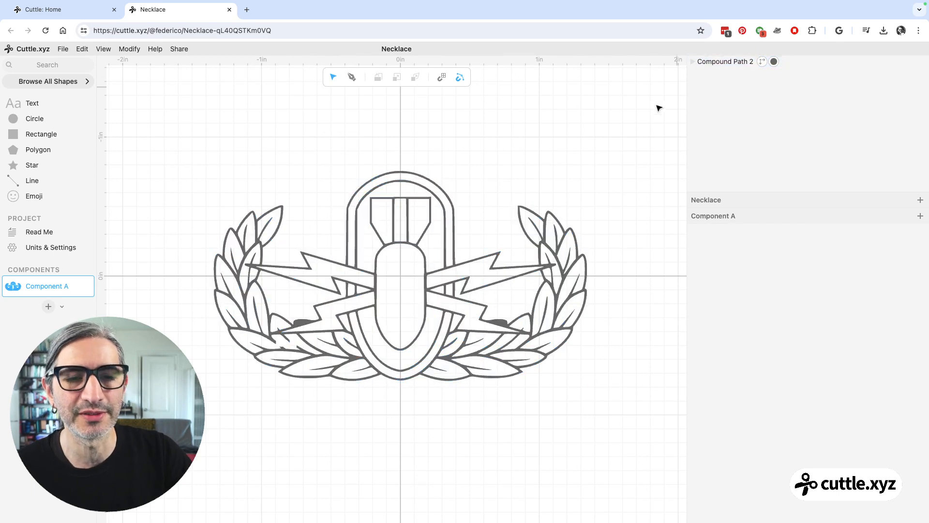
Set the fill color of the emblem's compound path to black.
{"action": "left_click_drag", "start_coordinate": [311, 152], "coordinate": [414, 244]}
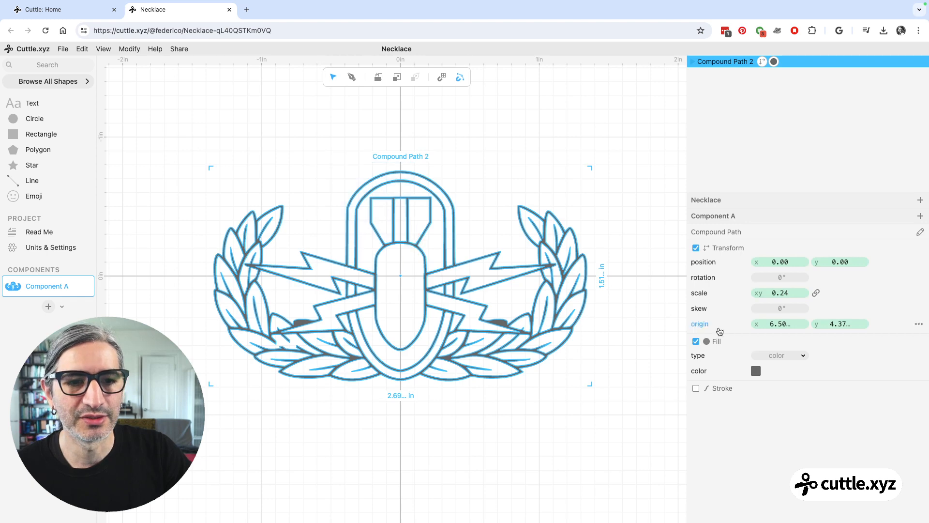
{"action": "left_click", "coordinate": [756, 370]}
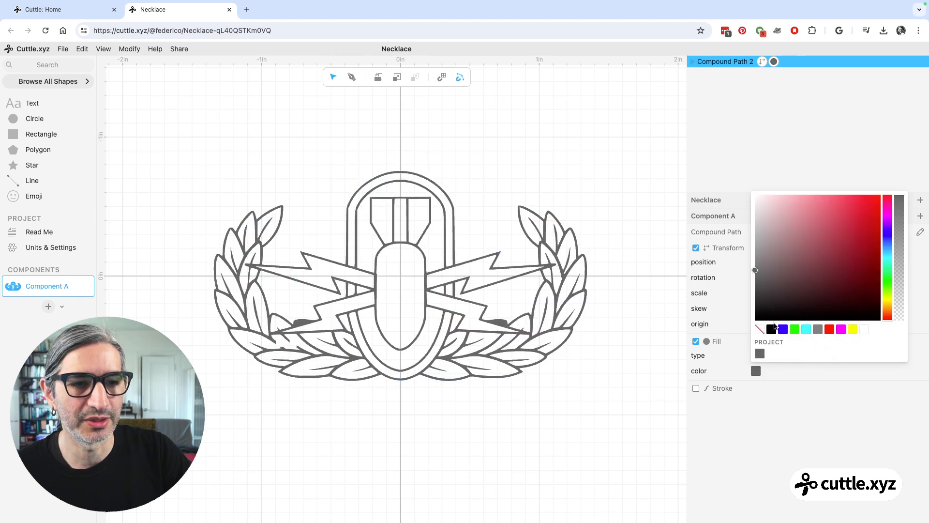
{"action": "left_click", "coordinate": [773, 328]}
{"action": "left_click", "coordinate": [608, 398]}
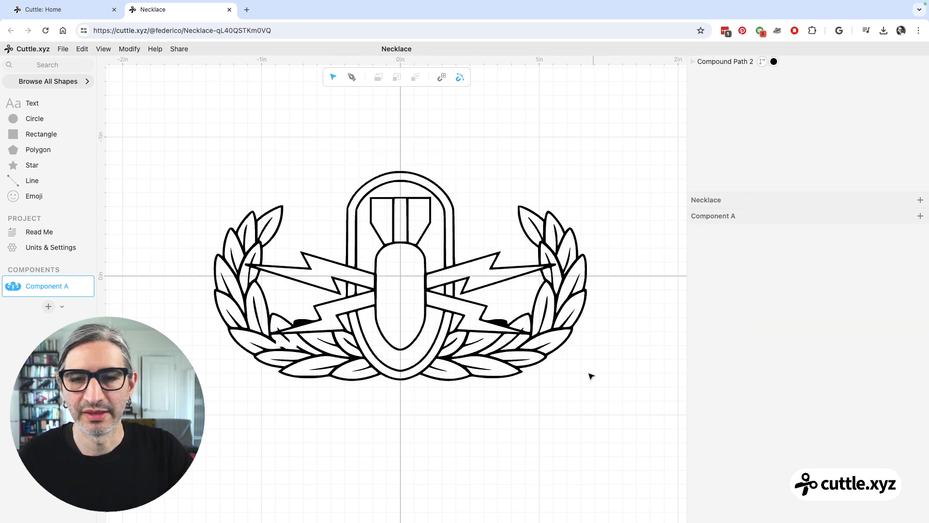
Rename Component A as Engraving and add a new component named "Ouside Cut".
{"action": "double_click", "coordinate": [47, 285]}
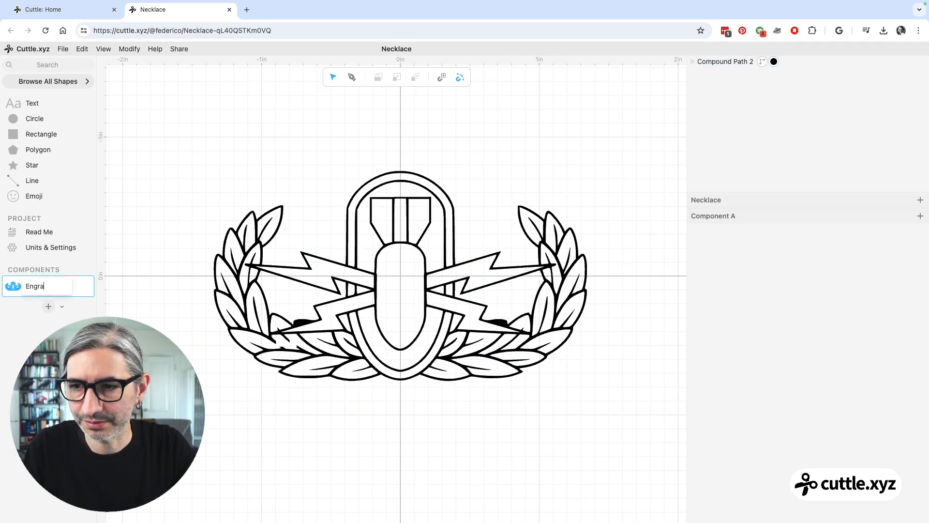
{"action": "left_click", "coordinate": [169, 315]}
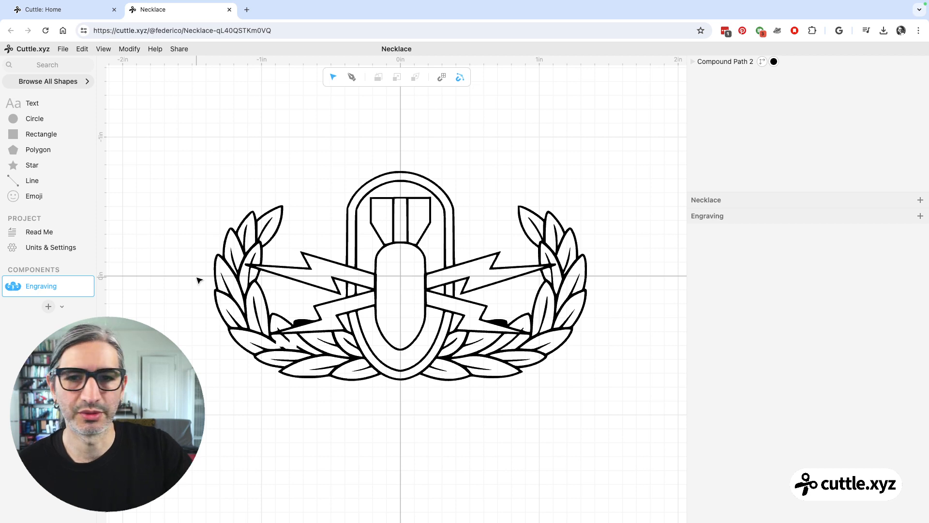
{"action": "left_click", "coordinate": [48, 306]}
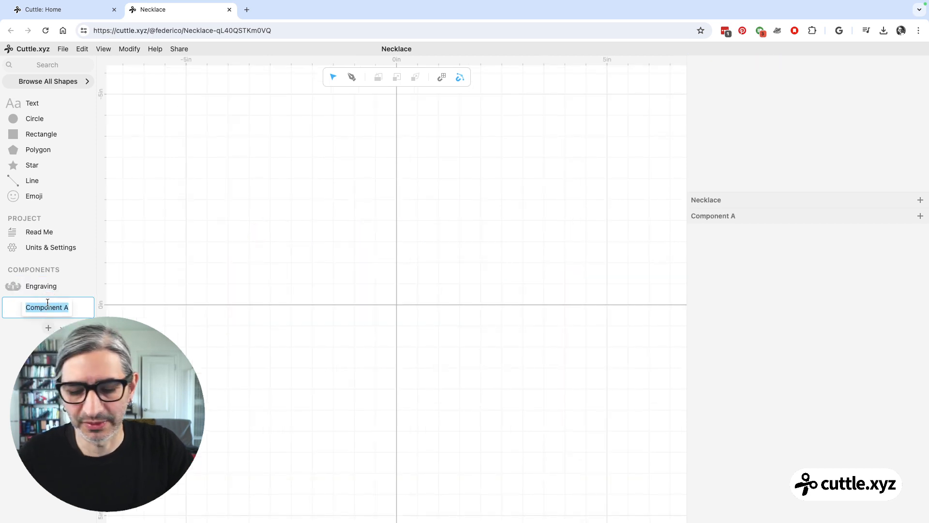
{"action": "type", "text": "Ousi"}
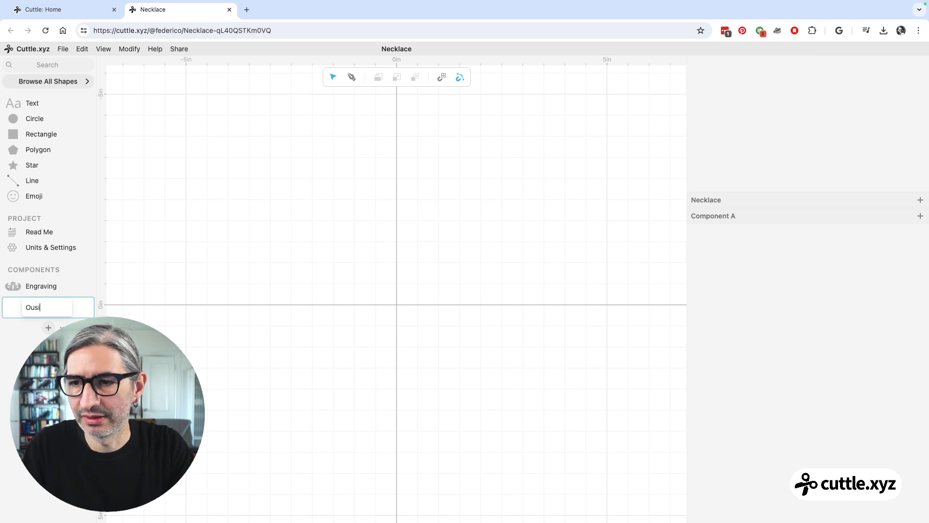
{"action": "type", "text": "de CU"}
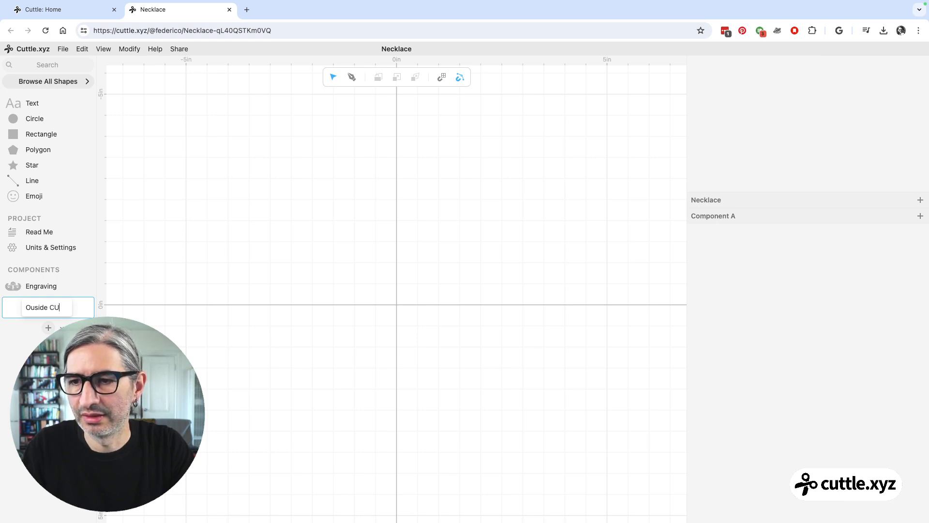
{"action": "key", "text": "BackSpace"}
{"action": "type", "text": "ut"}
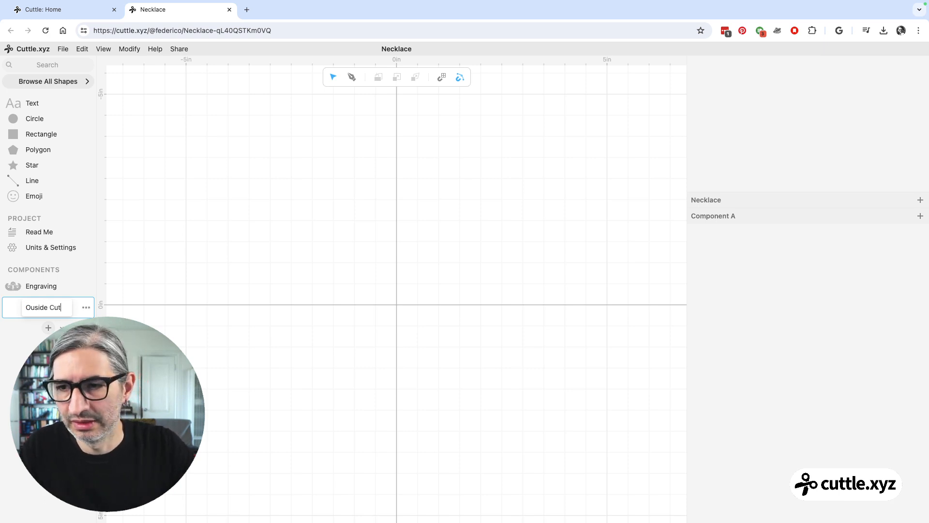
{"action": "left_click", "coordinate": [325, 358]}
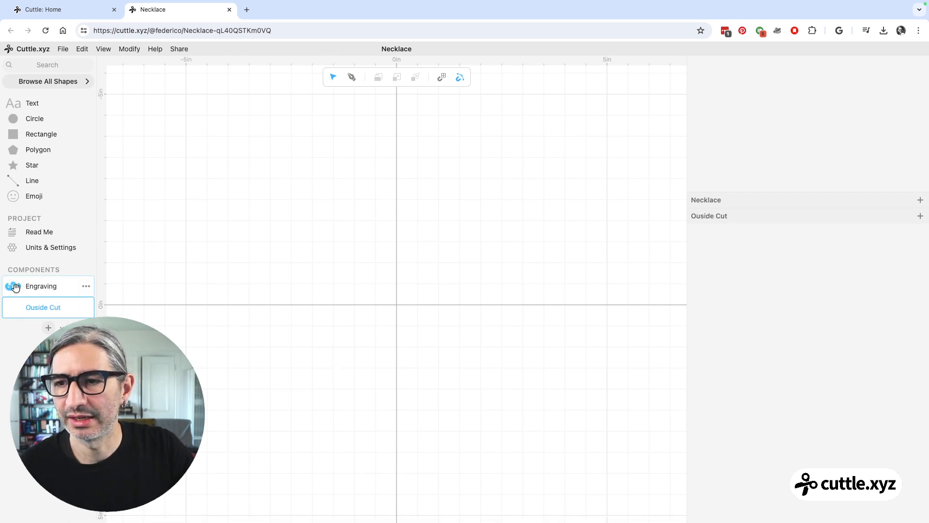
Place an instance of the Engraving component in Ouside Cut, centered at position 0, 0.
{"action": "left_click_drag", "start_coordinate": [16, 287], "coordinate": [395, 305]}
{"action": "scroll", "coordinate": [396, 312], "scroll_direction": "up", "scroll_amount": 5}
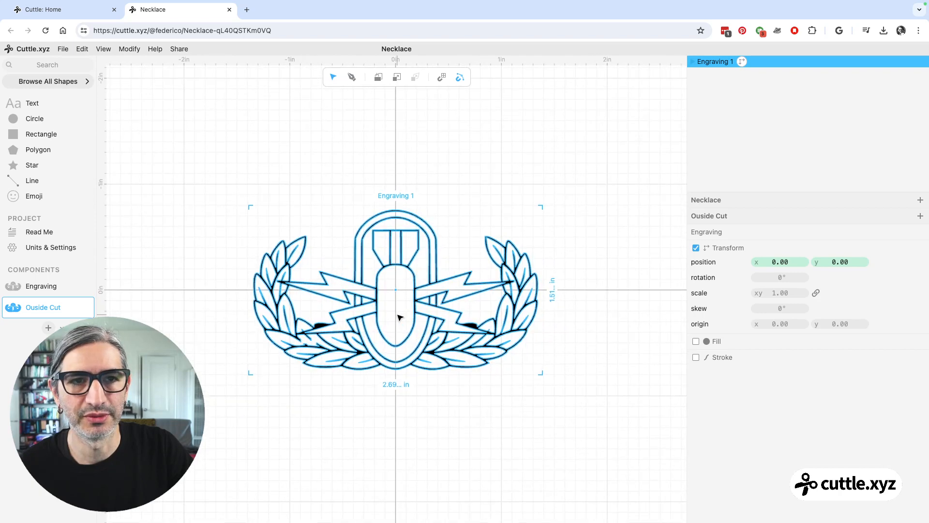
{"action": "left_click", "coordinate": [560, 121]}
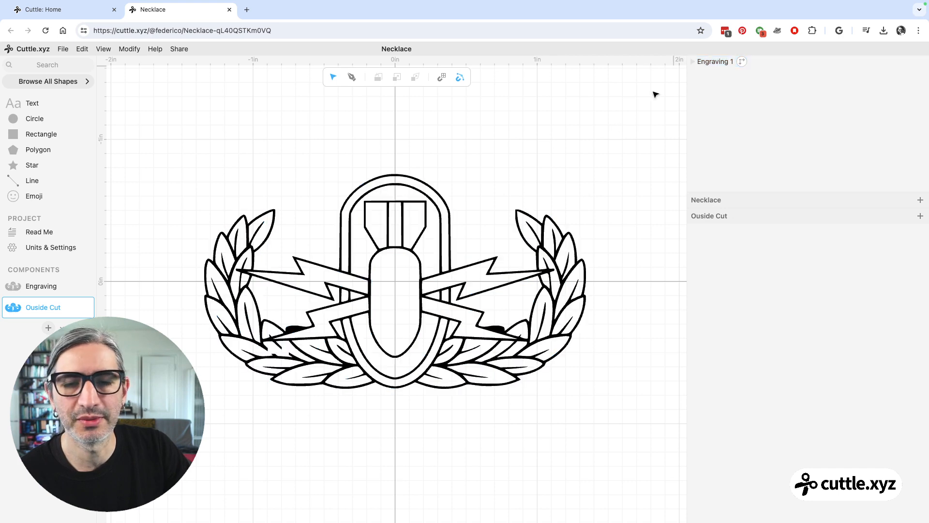
Expand the Engraving instance to inspect its nested compound path, and compare the Engraving and Ouside Cut components.
{"action": "left_click", "coordinate": [692, 61]}
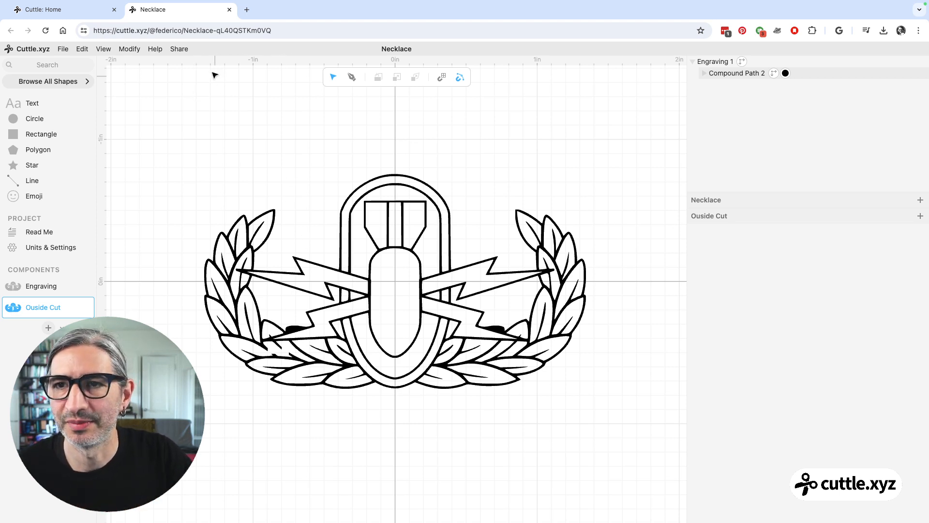
{"action": "left_click", "coordinate": [702, 78]}
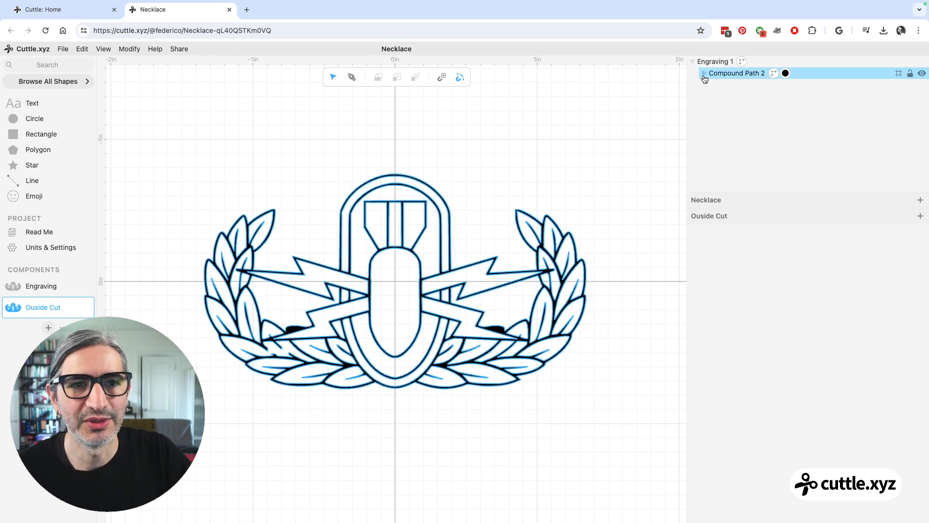
{"action": "left_click", "coordinate": [476, 163]}
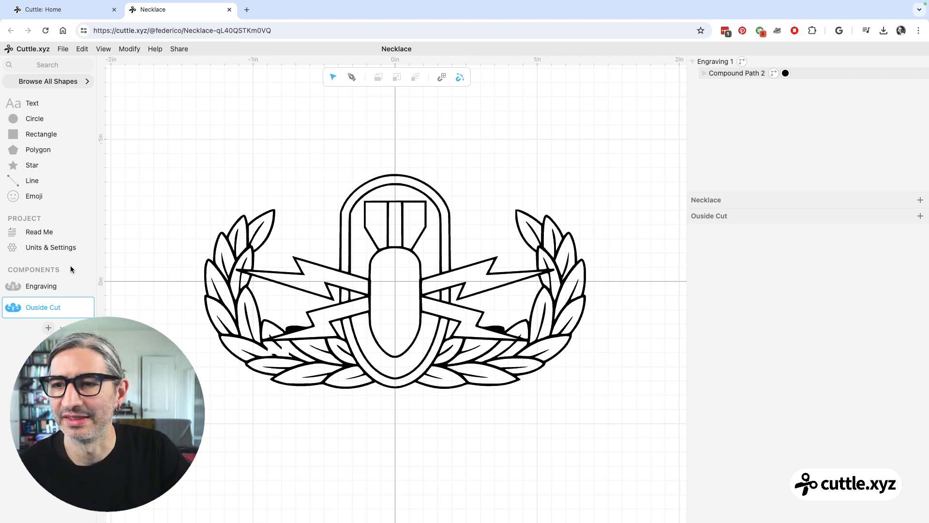
{"action": "left_click", "coordinate": [37, 288]}
{"action": "left_click", "coordinate": [45, 303]}
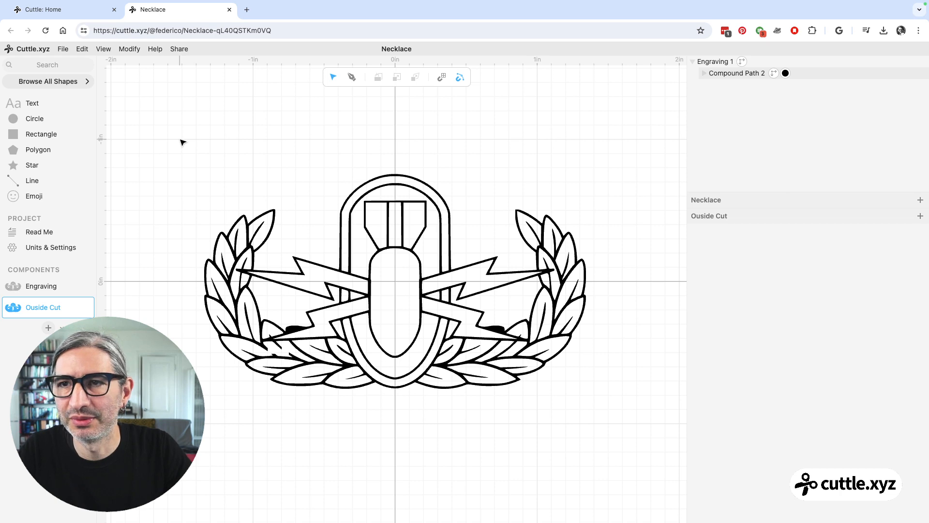
Convert the Engraving instance in Ouside Cut to paths.
{"action": "left_click_drag", "start_coordinate": [182, 140], "coordinate": [656, 449]}
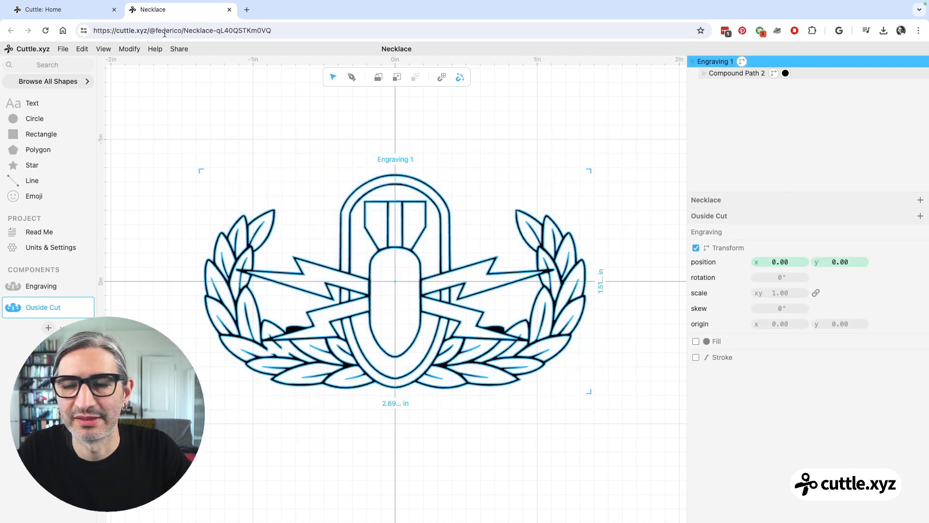
{"action": "left_click", "coordinate": [85, 52]}
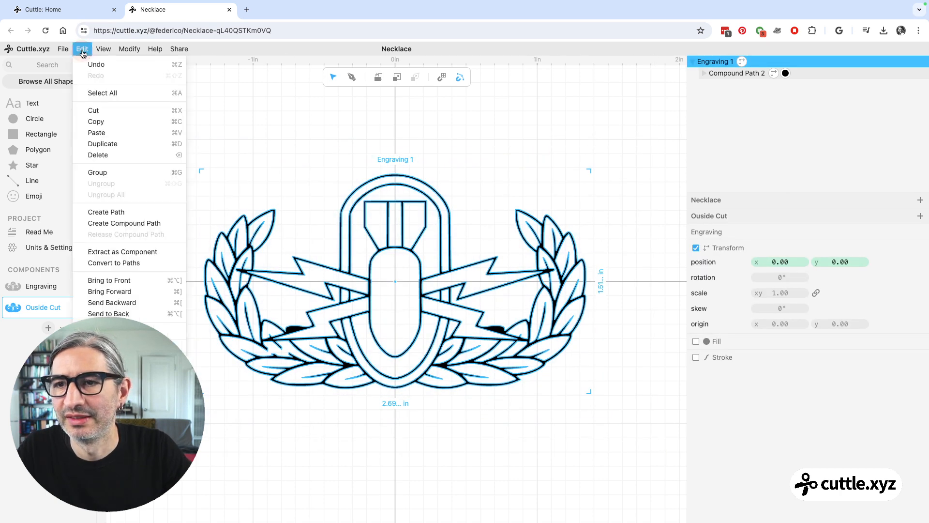
{"action": "left_click", "coordinate": [121, 264]}
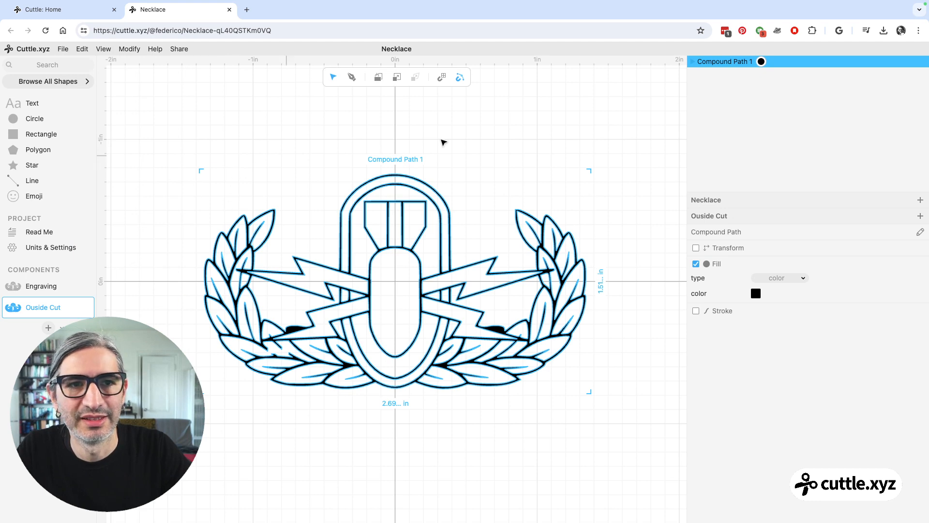
{"action": "left_click", "coordinate": [584, 183]}
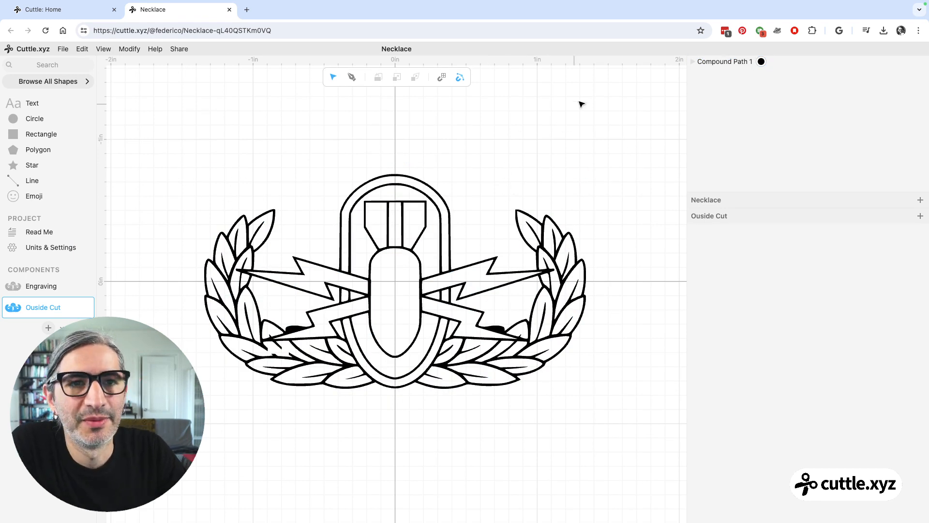
Expand the converted compound path, look through its nested paths, and enter it to edit individual paths.
{"action": "left_click", "coordinate": [694, 62]}
{"action": "scroll", "coordinate": [721, 92], "scroll_direction": "down", "scroll_amount": 6}
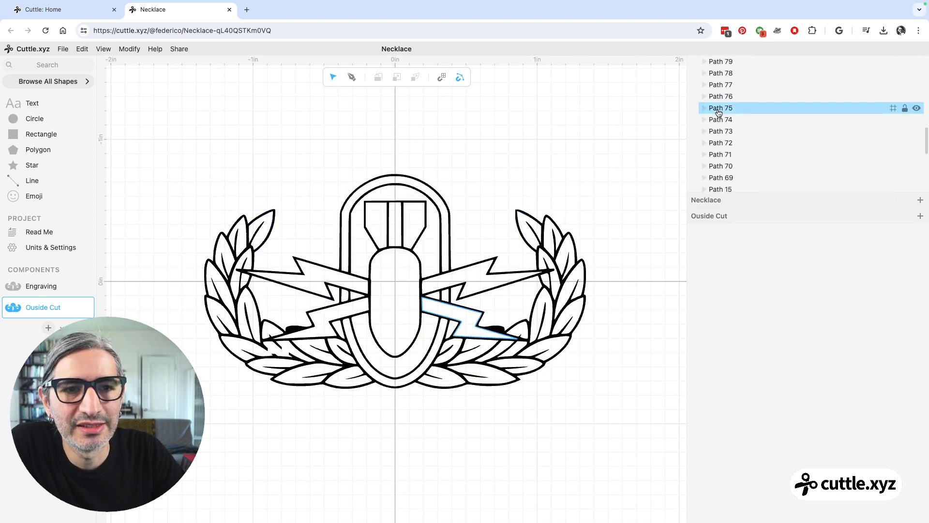
{"action": "scroll", "coordinate": [721, 111], "scroll_direction": "down", "scroll_amount": 5}
{"action": "double_click", "coordinate": [415, 190]}
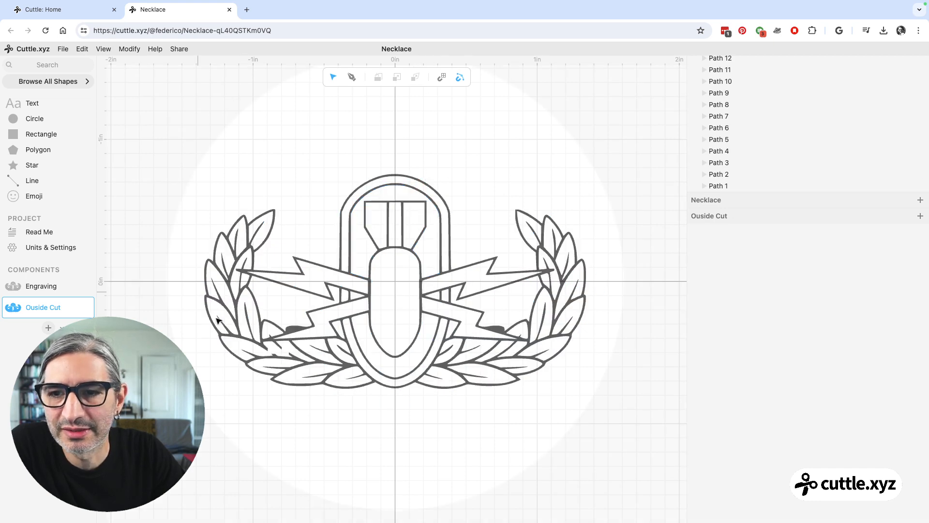
Select the emblem's outer contour to check which part of the artwork it covers.
{"action": "left_click", "coordinate": [583, 275]}
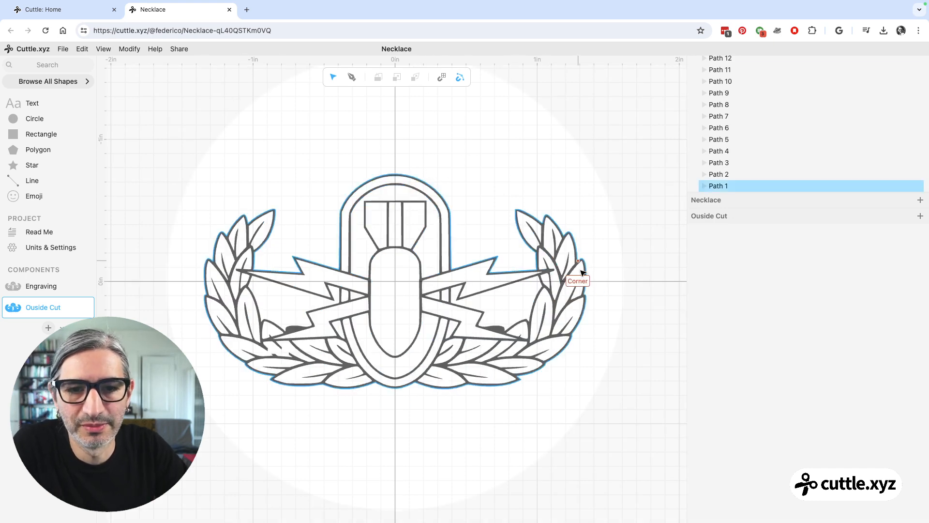
{"action": "left_click", "coordinate": [587, 318]}
{"action": "scroll", "coordinate": [516, 294], "scroll_direction": "up", "scroll_amount": 5}
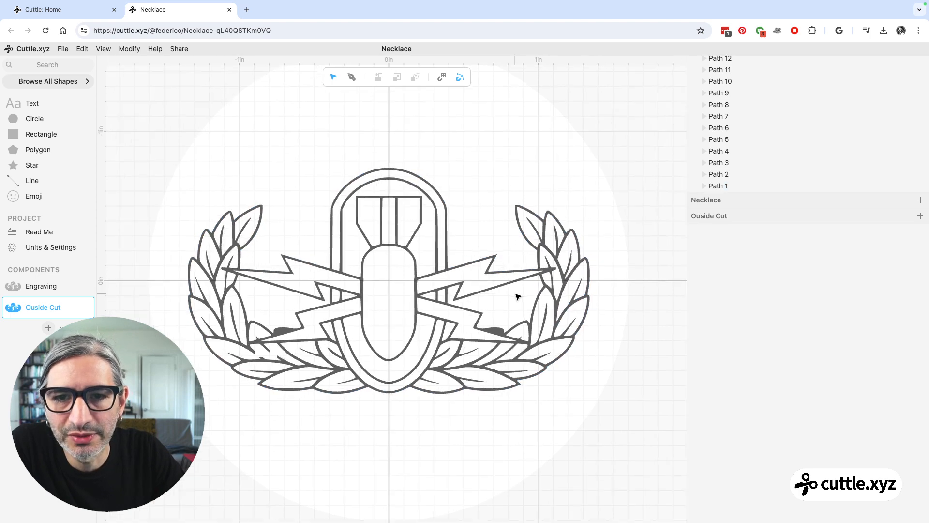
{"action": "scroll", "coordinate": [474, 252], "scroll_direction": "down", "scroll_amount": 5}
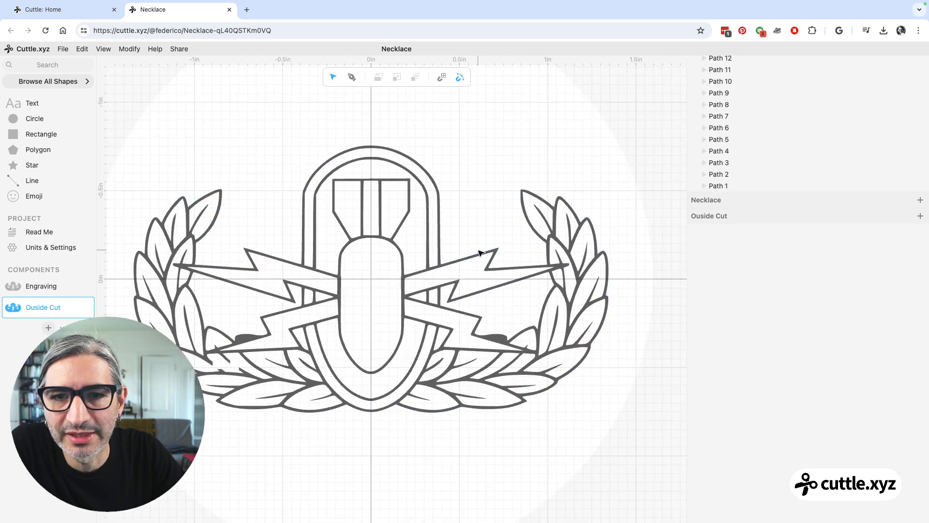
{"action": "left_click", "coordinate": [627, 269]}
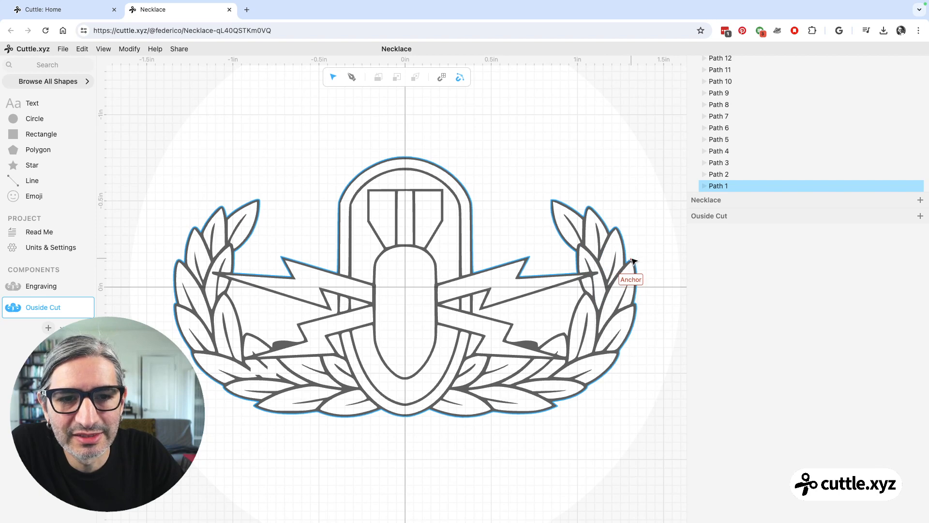
{"action": "left_click", "coordinate": [625, 235]}
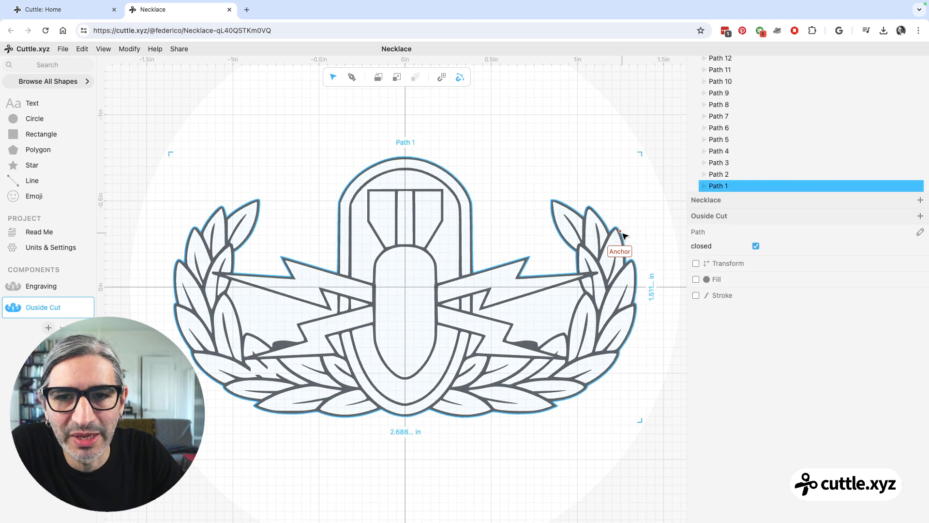
{"action": "left_click", "coordinate": [539, 235]}
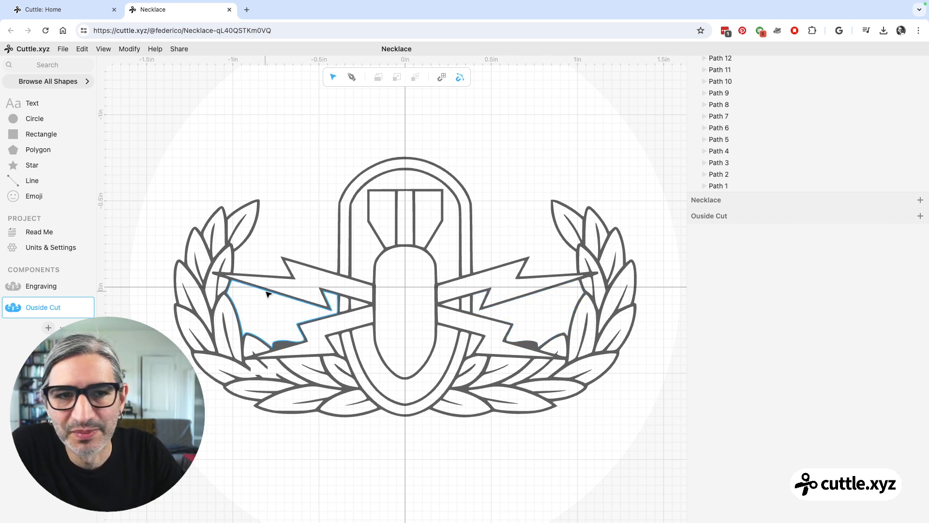
Add a fill to Path 1, the emblem's outer contour.
{"action": "left_click", "coordinate": [431, 161]}
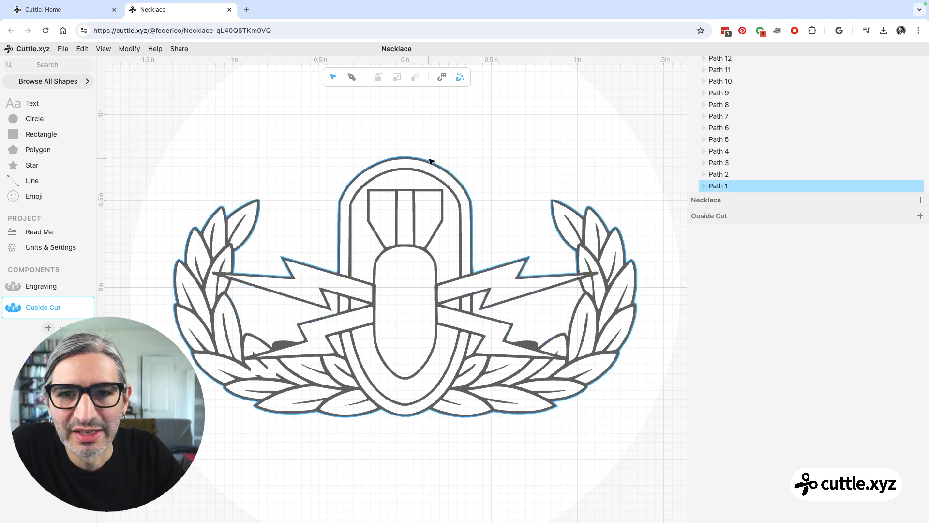
{"action": "left_click", "coordinate": [431, 161]}
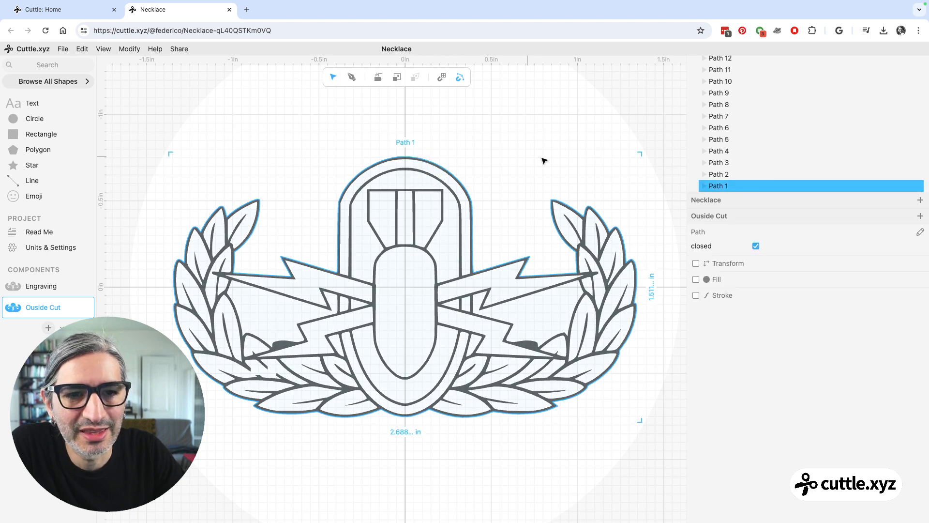
{"action": "left_click", "coordinate": [696, 279]}
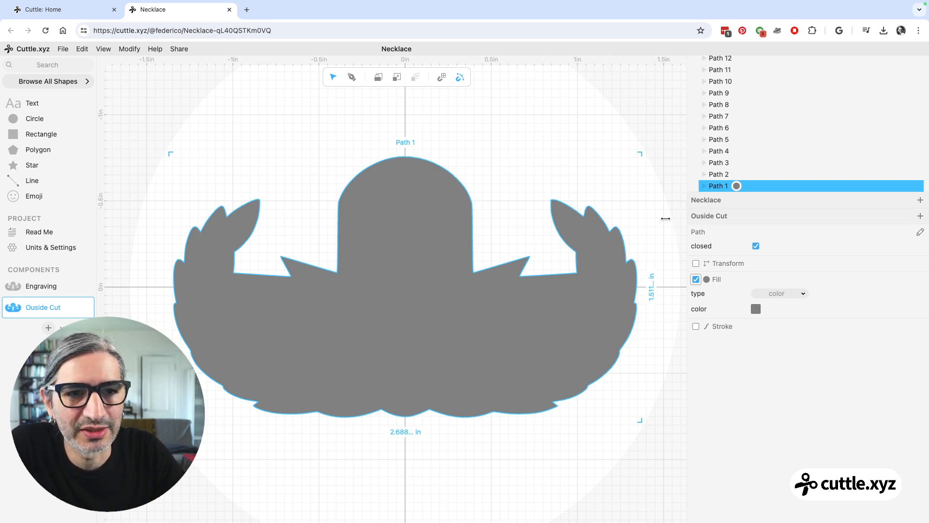
{"action": "left_click", "coordinate": [533, 209]}
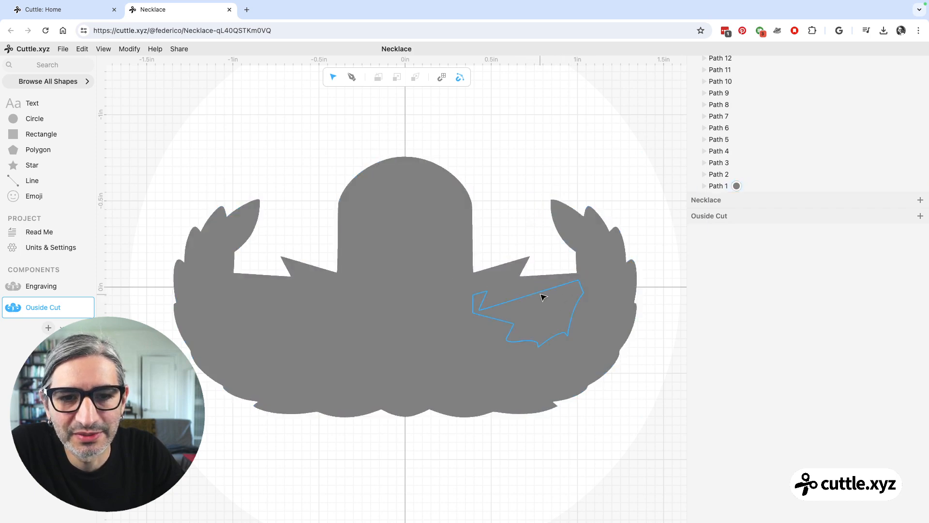
Give the opening below the emblem's right lightning bolt, Path 83, a white fill.
{"action": "left_click", "coordinate": [540, 294]}
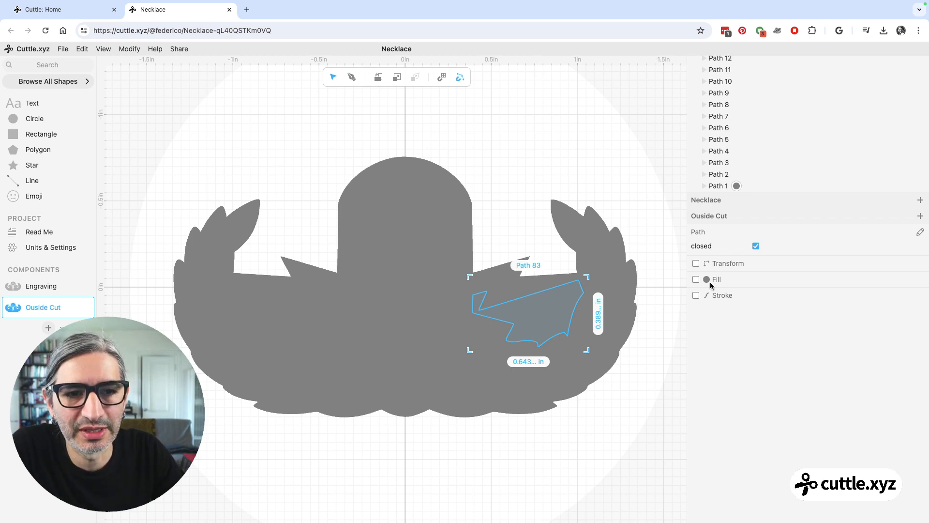
{"action": "left_click", "coordinate": [696, 280]}
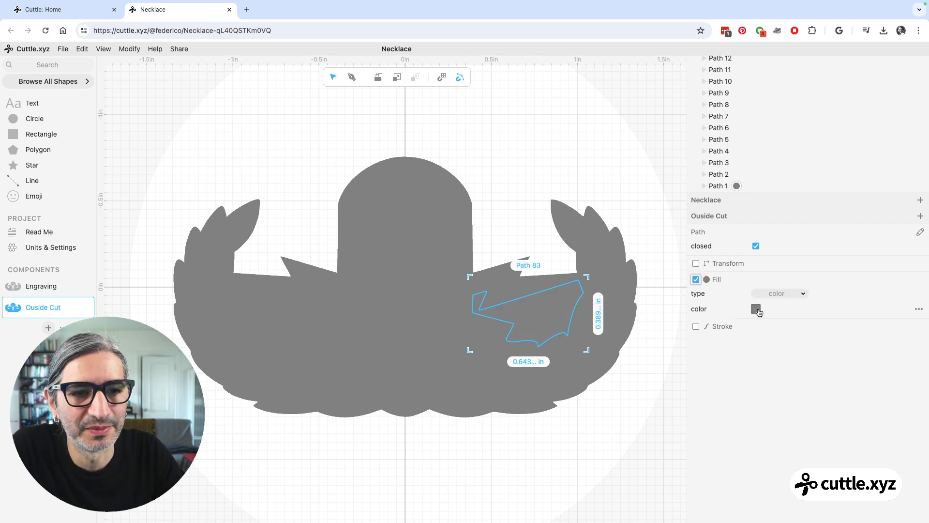
{"action": "left_click", "coordinate": [757, 309]}
{"action": "left_click", "coordinate": [864, 292]}
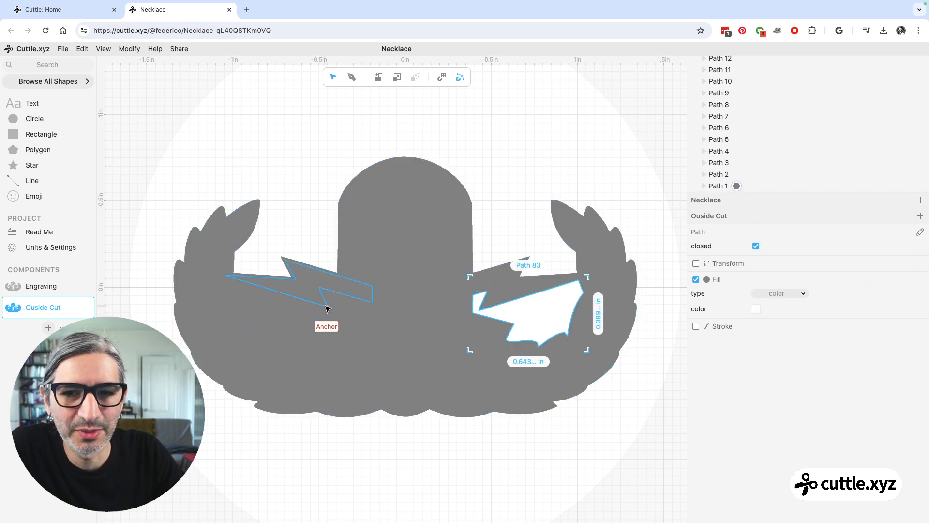
Give the matching opening on the emblem's left side, Path 82, a white fill and leave compound path editing.
{"action": "left_click", "coordinate": [324, 309]}
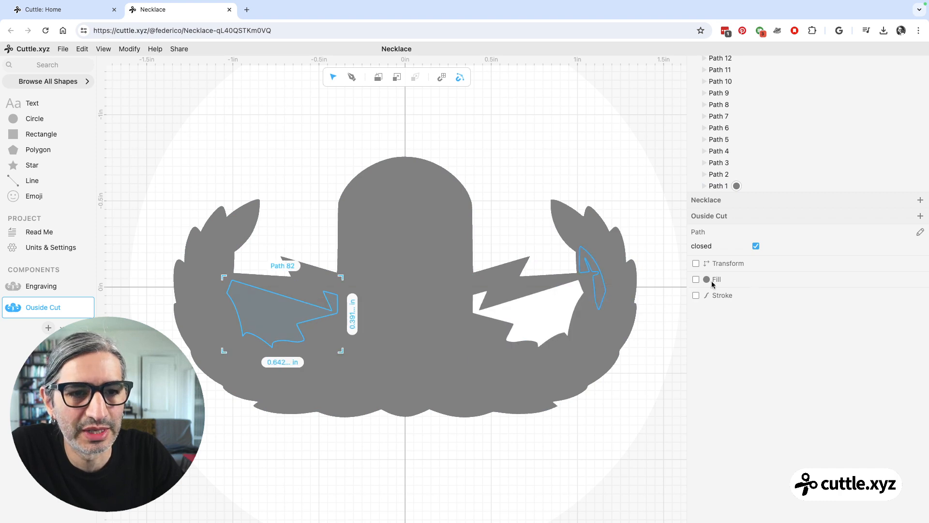
{"action": "left_click", "coordinate": [696, 281]}
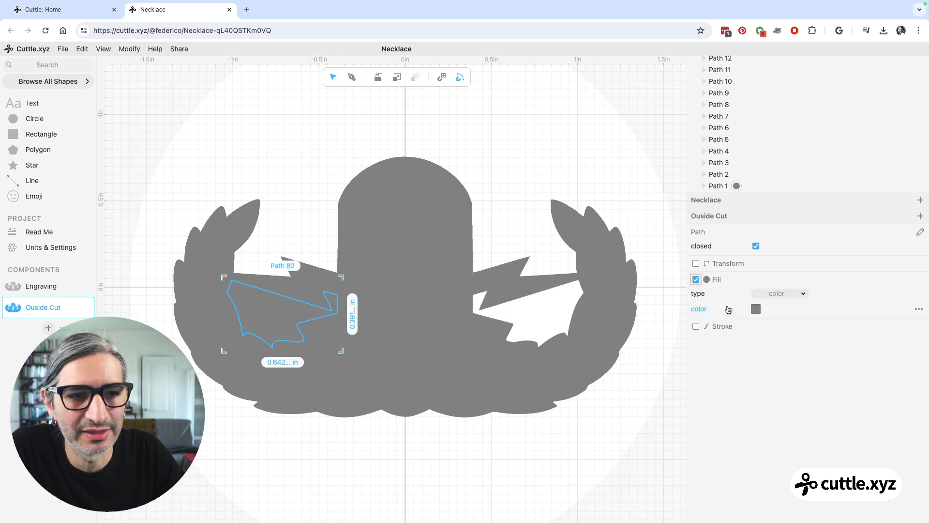
{"action": "left_click", "coordinate": [756, 309]}
{"action": "left_click", "coordinate": [864, 292]}
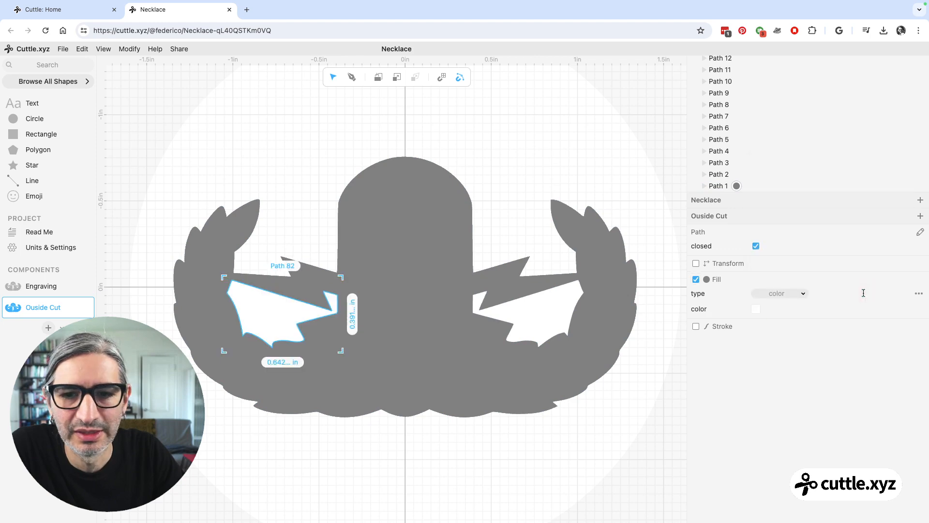
{"action": "left_click", "coordinate": [609, 126]}
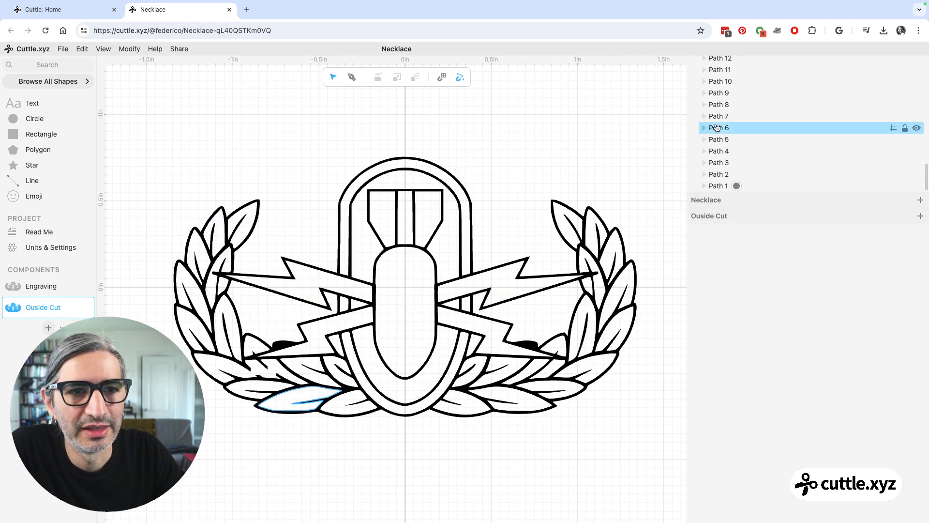
Ungroup the whole compound path into separate individual paths.
{"action": "scroll", "coordinate": [720, 120], "scroll_direction": "up", "scroll_amount": 20}
{"action": "scroll", "coordinate": [721, 96], "scroll_direction": "up", "scroll_amount": 2}
{"action": "left_click", "coordinate": [714, 62]}
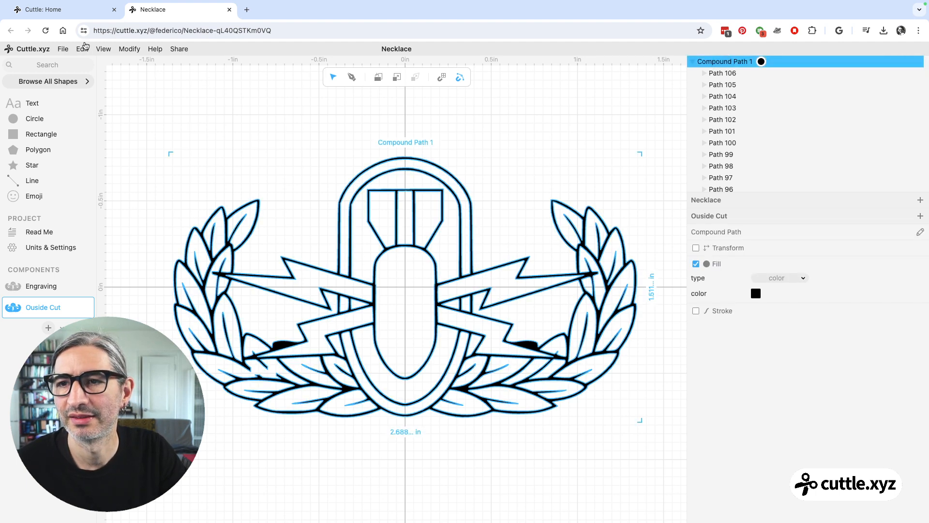
{"action": "left_click", "coordinate": [82, 49]}
{"action": "left_click", "coordinate": [143, 235]}
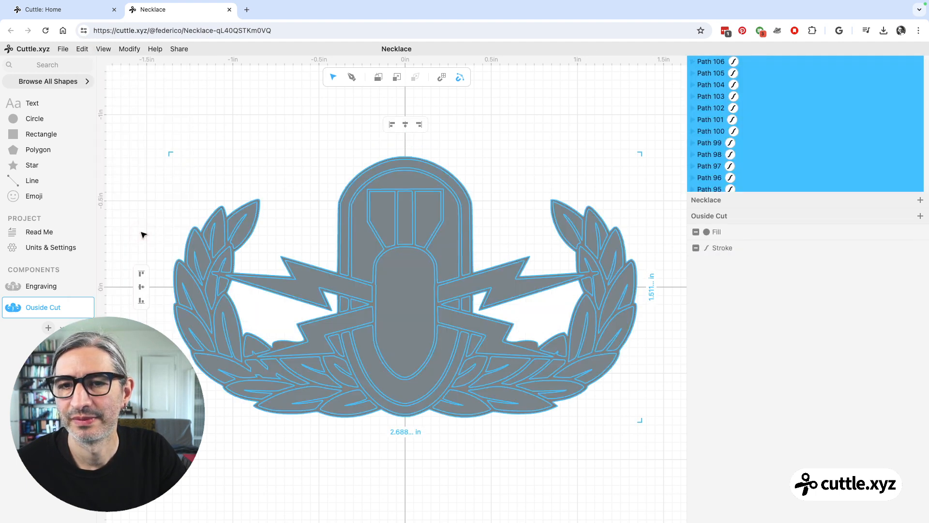
{"action": "left_click", "coordinate": [258, 128]}
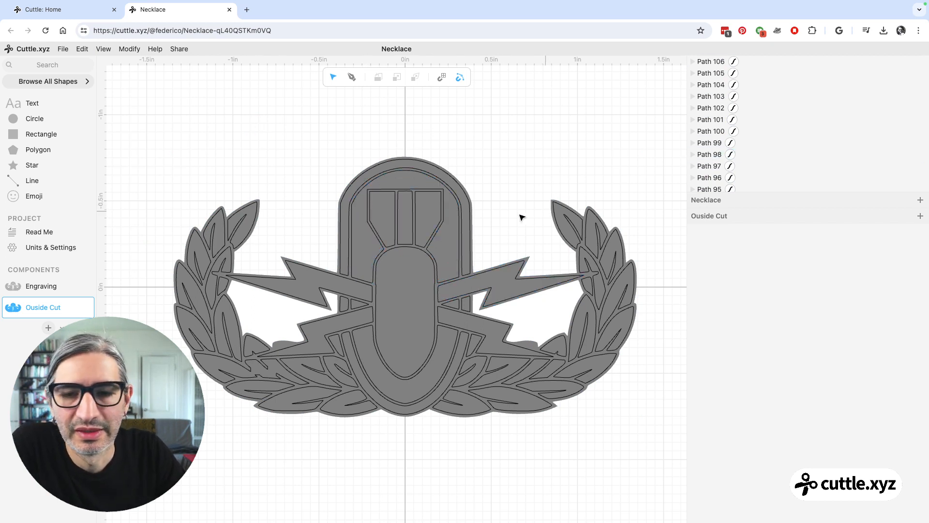
Select all the emblem's separate paths and apply a Flatten modifier to them.
{"action": "scroll", "coordinate": [505, 216], "scroll_direction": "down", "scroll_amount": 1}
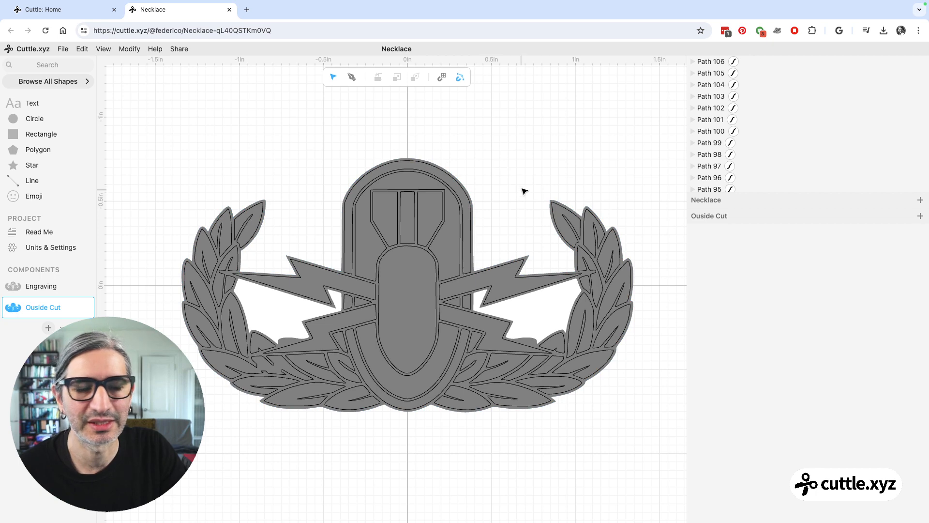
{"action": "scroll", "coordinate": [760, 139], "scroll_direction": "down", "scroll_amount": 20}
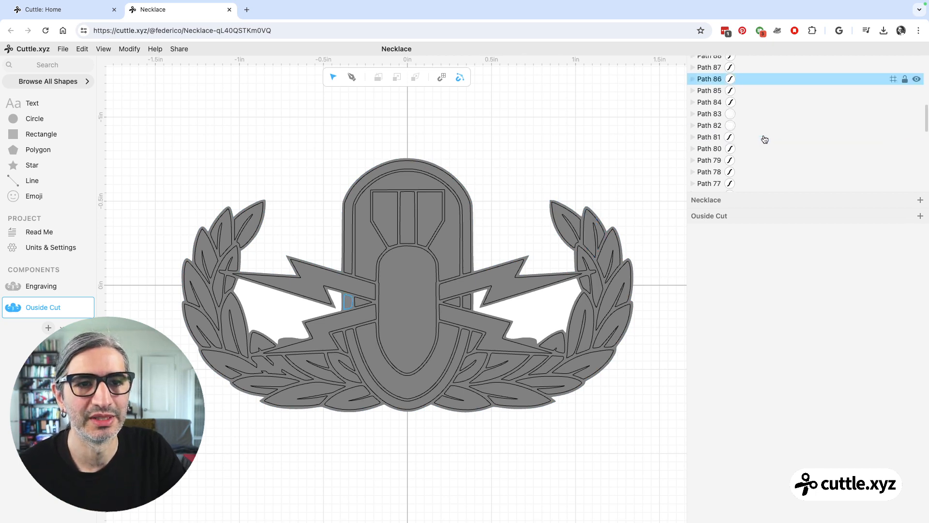
{"action": "scroll", "coordinate": [699, 165], "scroll_direction": "up", "scroll_amount": 20}
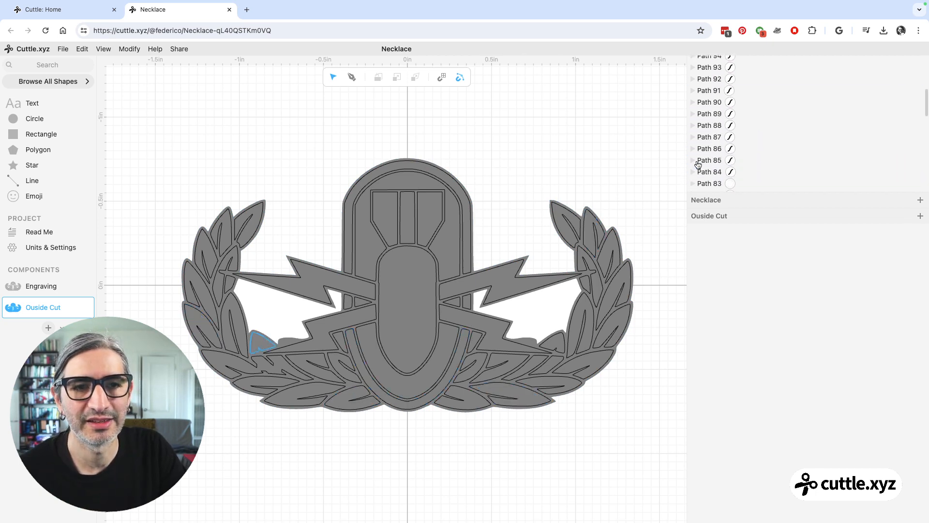
{"action": "scroll", "coordinate": [633, 158], "scroll_direction": "down", "scroll_amount": 1}
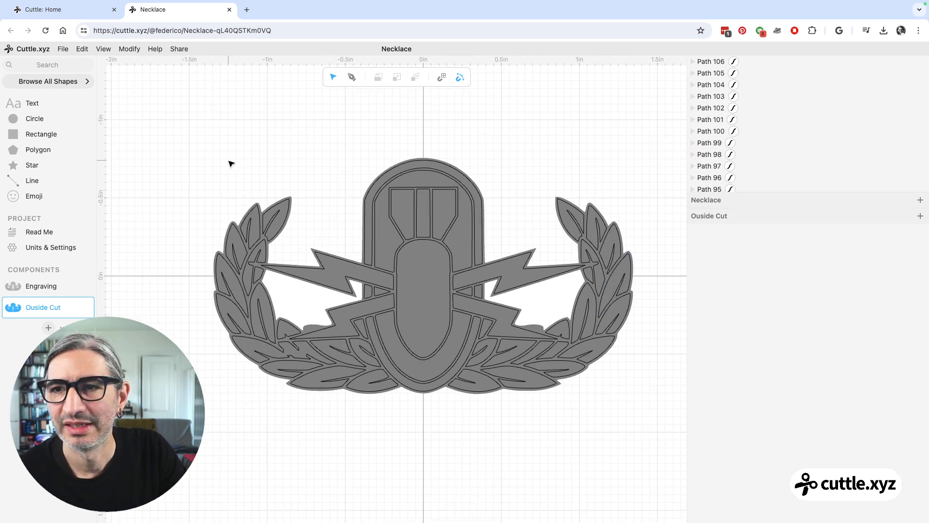
{"action": "left_click_drag", "start_coordinate": [177, 102], "coordinate": [671, 438]}
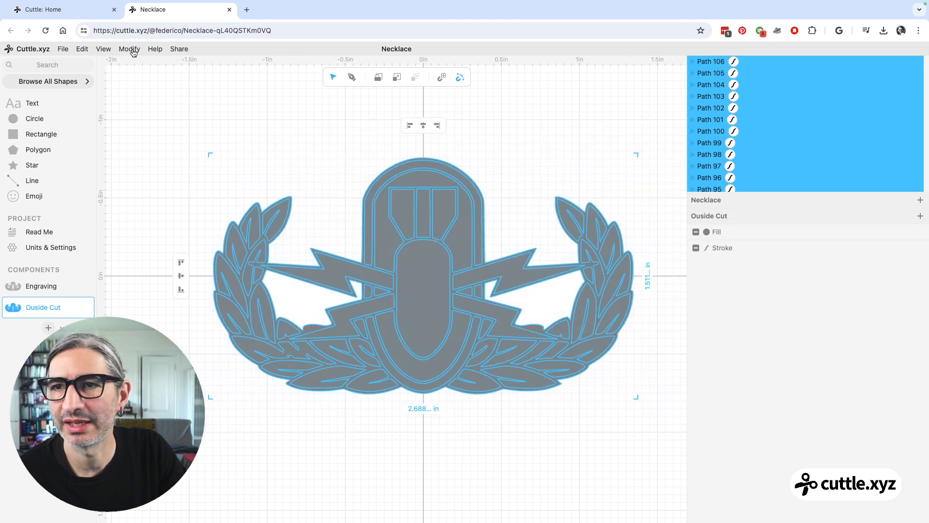
{"action": "left_click", "coordinate": [129, 49]}
{"action": "left_click", "coordinate": [150, 302]}
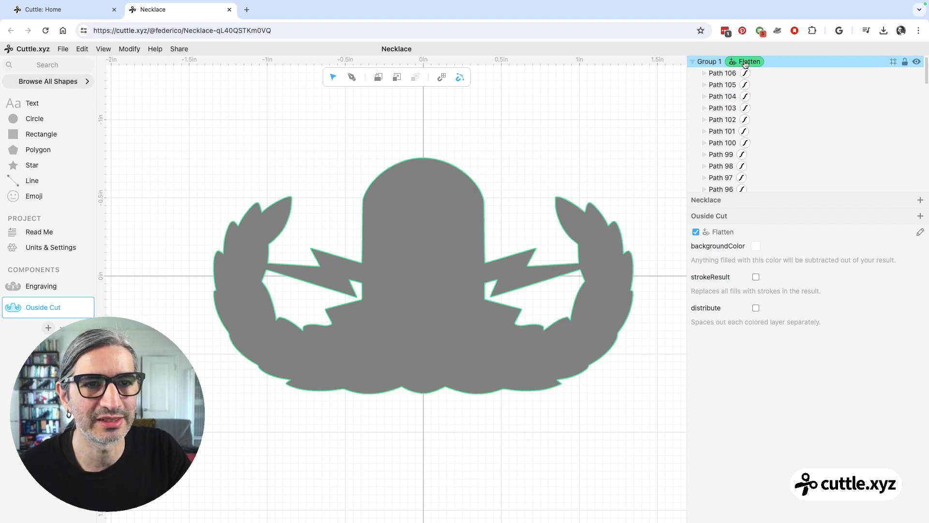
Turn on strokeResult for the Flatten modifier so the filled silhouette becomes cut outlines.
{"action": "left_click", "coordinate": [756, 277]}
{"action": "left_click", "coordinate": [660, 359]}
{"action": "scroll", "coordinate": [654, 355], "scroll_direction": "up", "scroll_amount": 2}
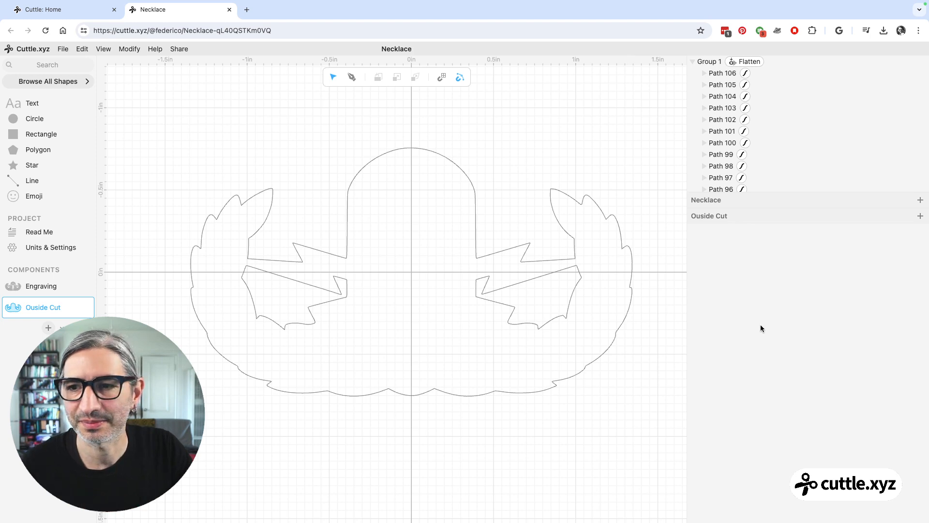
Create a new component and add a filled 1.00 in square centred at about x -0.67, y 0.00.
{"action": "left_click", "coordinate": [48, 328]}
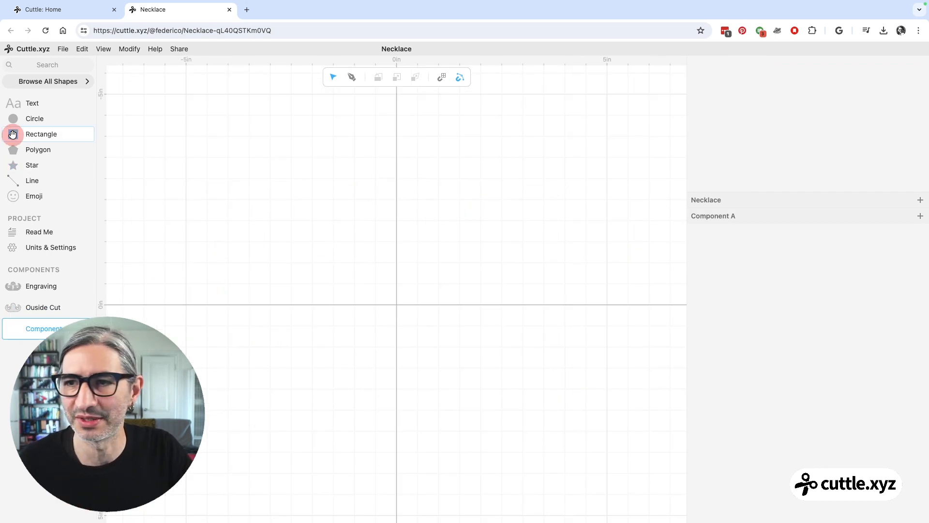
{"action": "left_click_drag", "start_coordinate": [13, 134], "coordinate": [368, 305]}
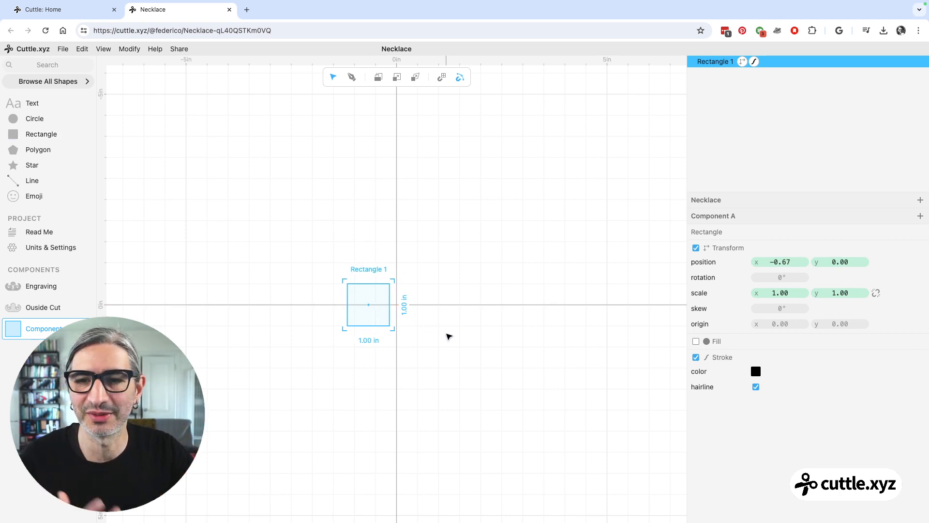
{"action": "scroll", "coordinate": [429, 306], "scroll_direction": "up", "scroll_amount": 3}
{"action": "scroll", "coordinate": [429, 308], "scroll_direction": "up", "scroll_amount": 3}
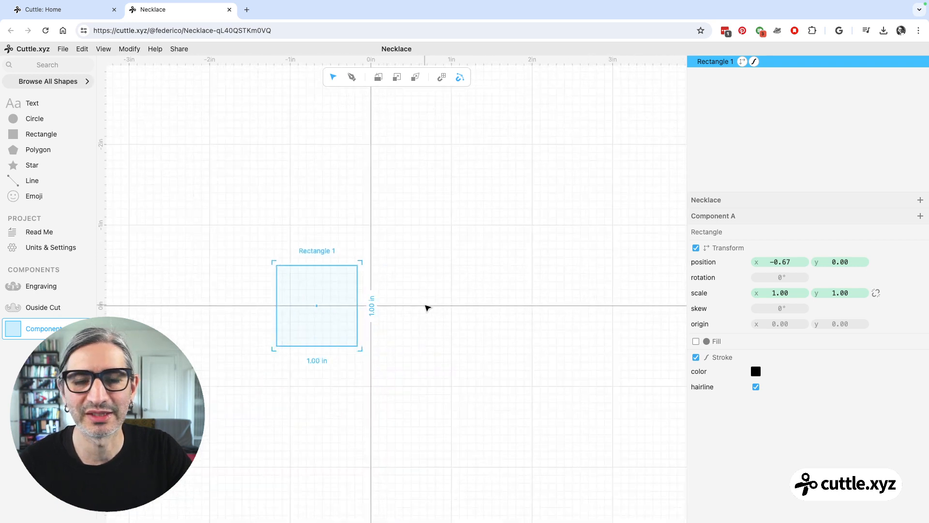
{"action": "left_click", "coordinate": [696, 341]}
{"action": "left_click", "coordinate": [403, 308]}
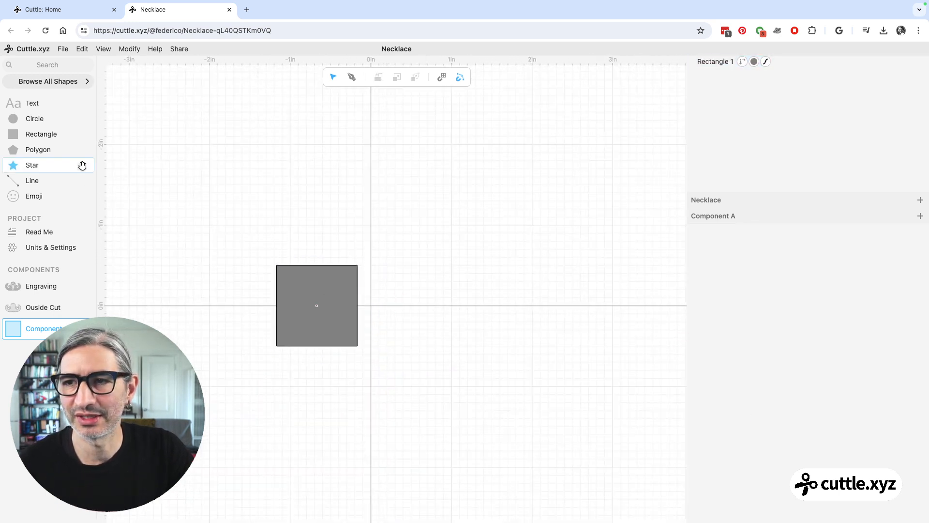
Add a filled 1.00 in circle at about x -0.19, y -0.60, overlapping the square's upper right corner.
{"action": "left_click", "coordinate": [69, 135]}
{"action": "left_click_drag", "start_coordinate": [69, 135], "coordinate": [353, 253]}
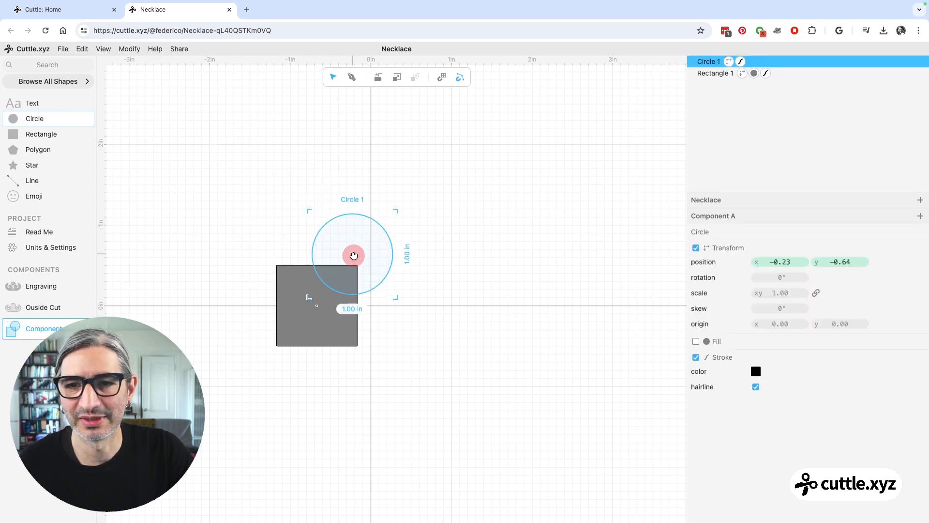
{"action": "left_click", "coordinate": [696, 341]}
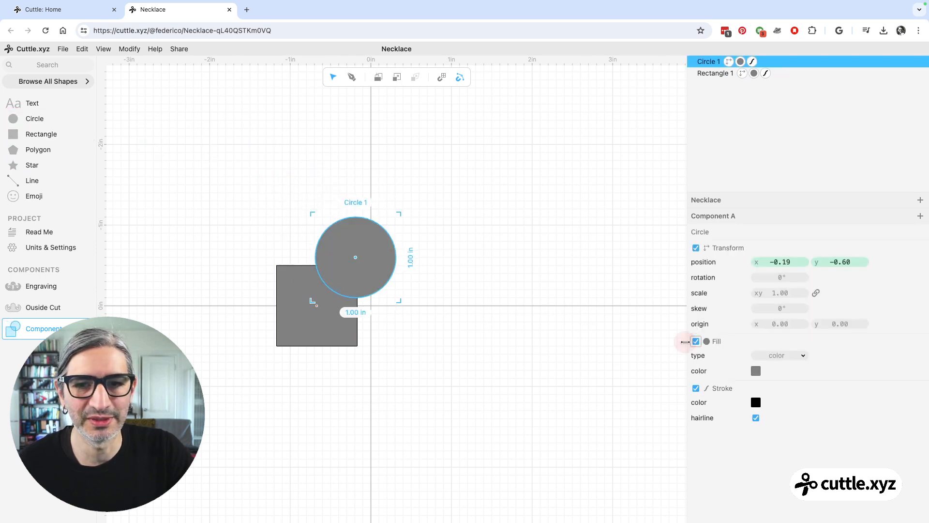
{"action": "left_click", "coordinate": [305, 263]}
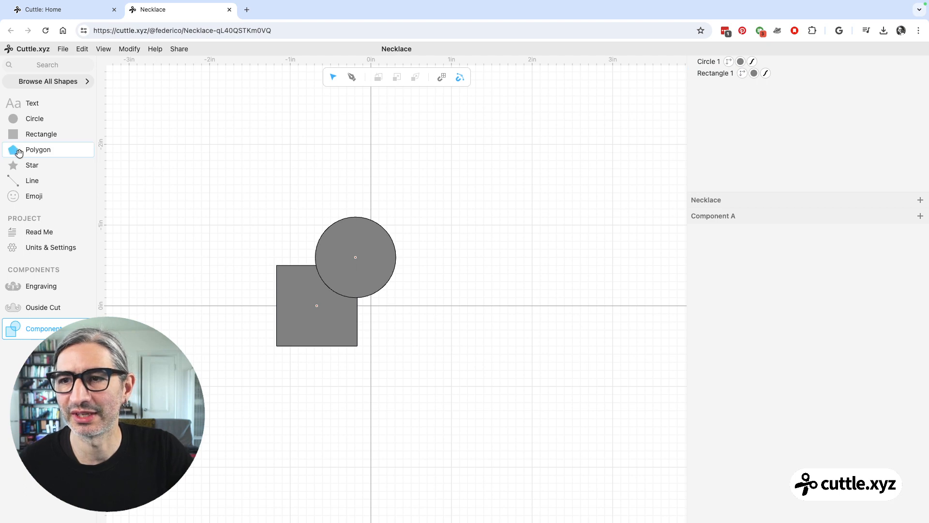
Add a filled five-sided polygon at about x -0.17, y 0.50, overlapping the square's lower right corner.
{"action": "left_click_drag", "start_coordinate": [12, 151], "coordinate": [354, 348]}
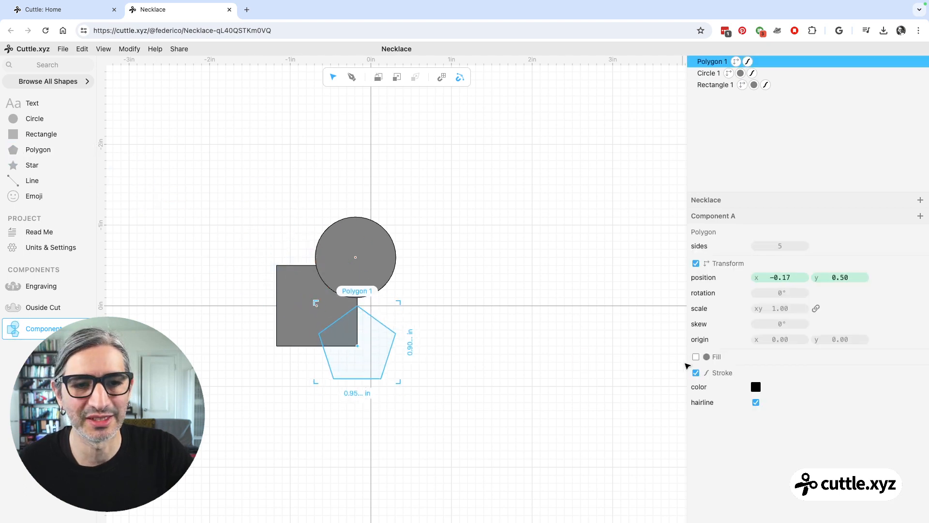
{"action": "left_click", "coordinate": [696, 357]}
{"action": "left_click", "coordinate": [483, 358]}
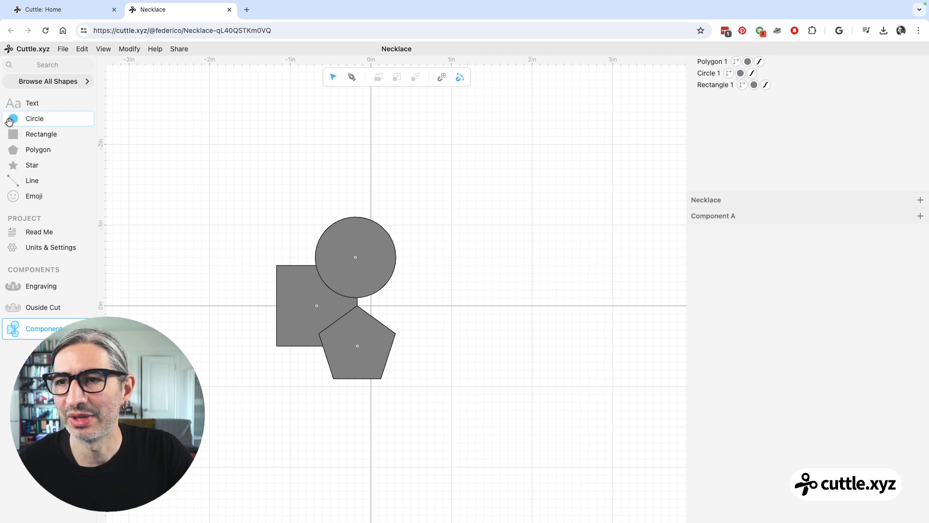
Add a second circle with a white fill, scale it to about 0.55 and place it over the square.
{"action": "left_click_drag", "start_coordinate": [13, 119], "coordinate": [527, 294]}
{"action": "left_click", "coordinate": [696, 341]}
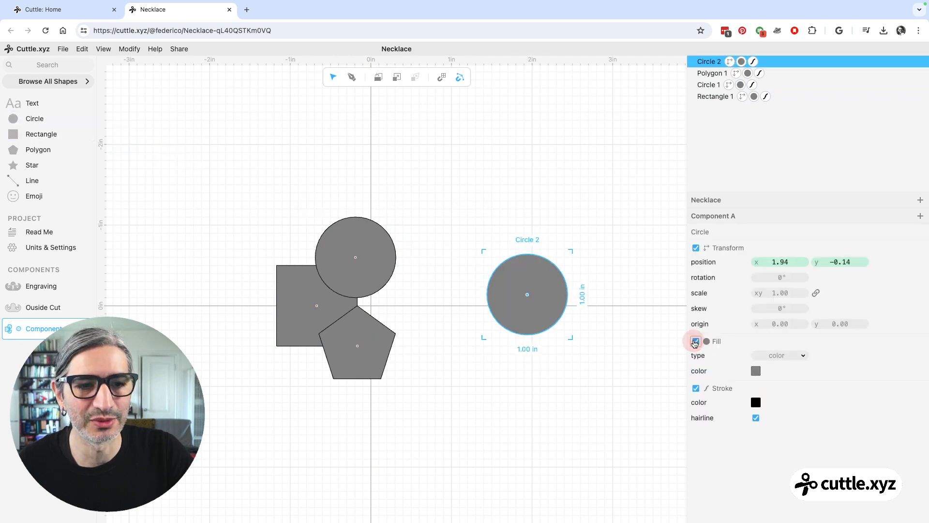
{"action": "left_click", "coordinate": [756, 371]}
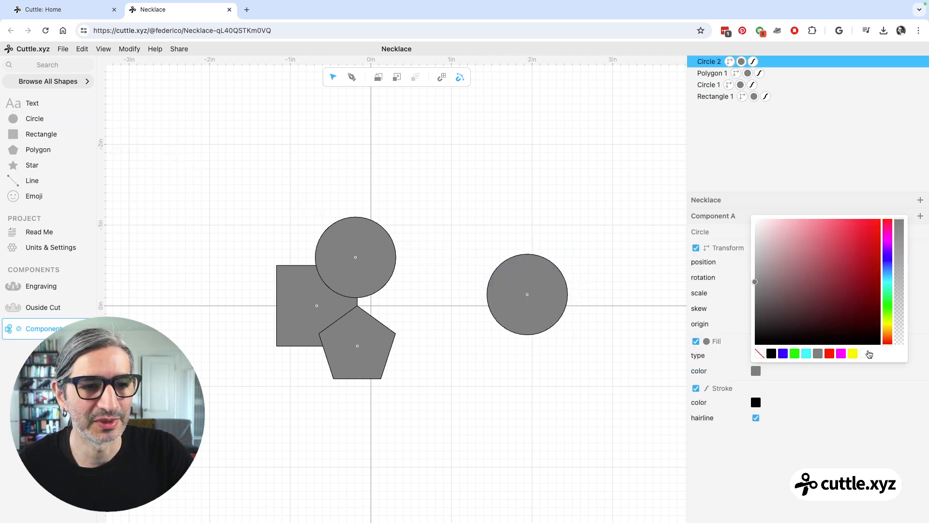
{"action": "left_click", "coordinate": [866, 353]}
{"action": "left_click_drag", "start_coordinate": [575, 251], "coordinate": [314, 312]}
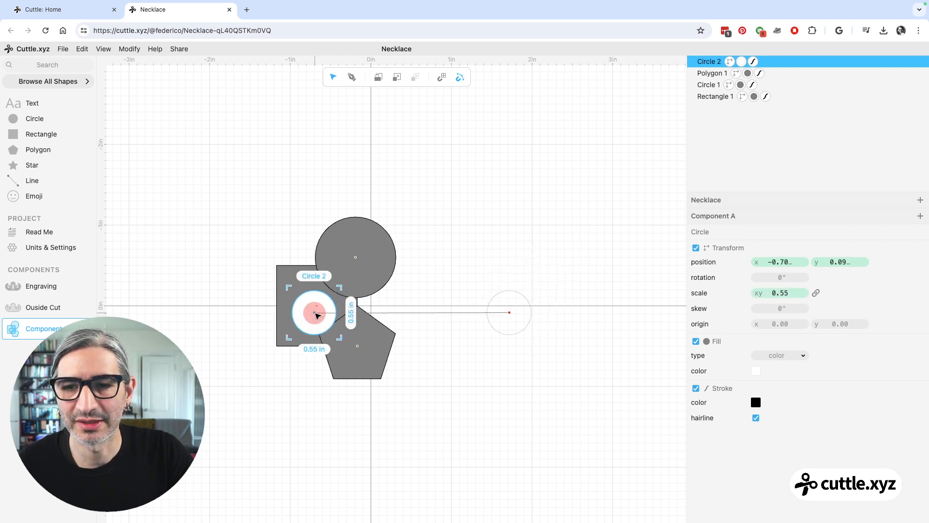
{"action": "left_click", "coordinate": [516, 275]}
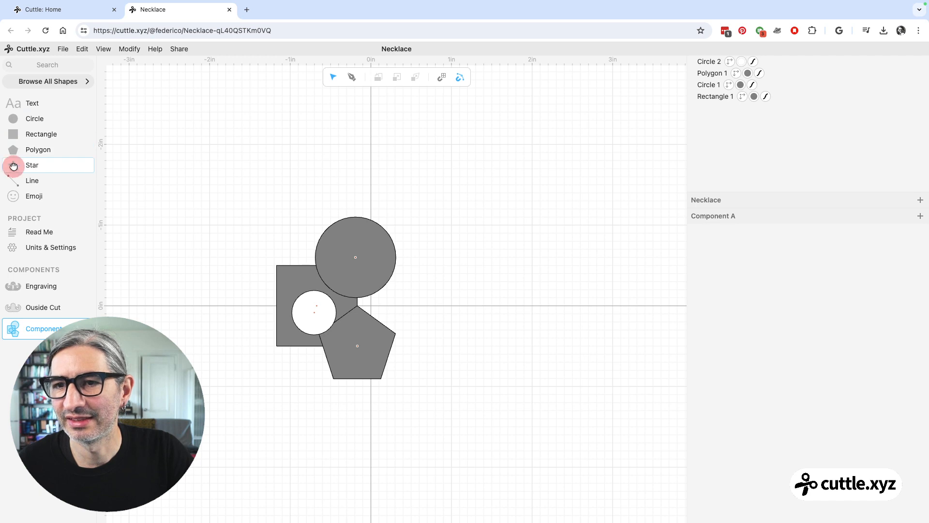
Add a five-pointed star over the gray circle, scale it to about 0.66 and give it a white fill.
{"action": "left_click_drag", "start_coordinate": [15, 165], "coordinate": [356, 262]}
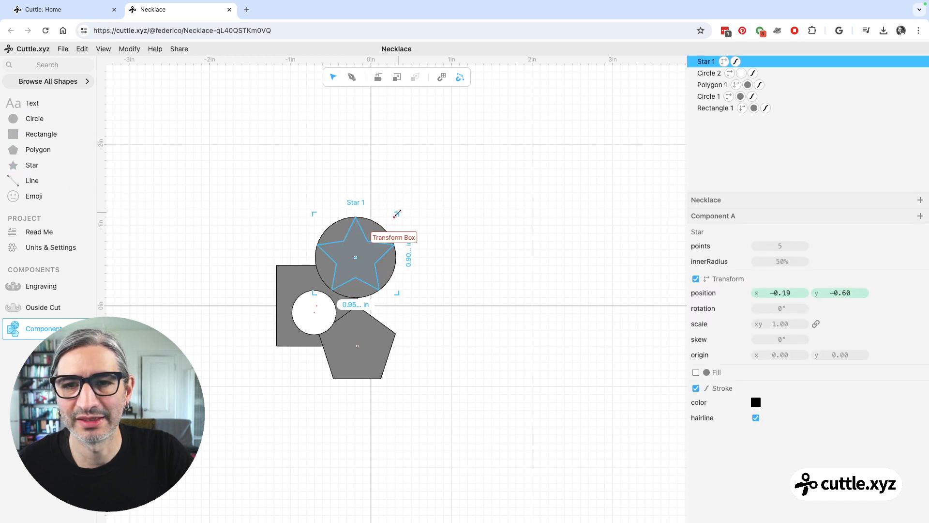
{"action": "left_click_drag", "start_coordinate": [397, 214], "coordinate": [371, 238]}
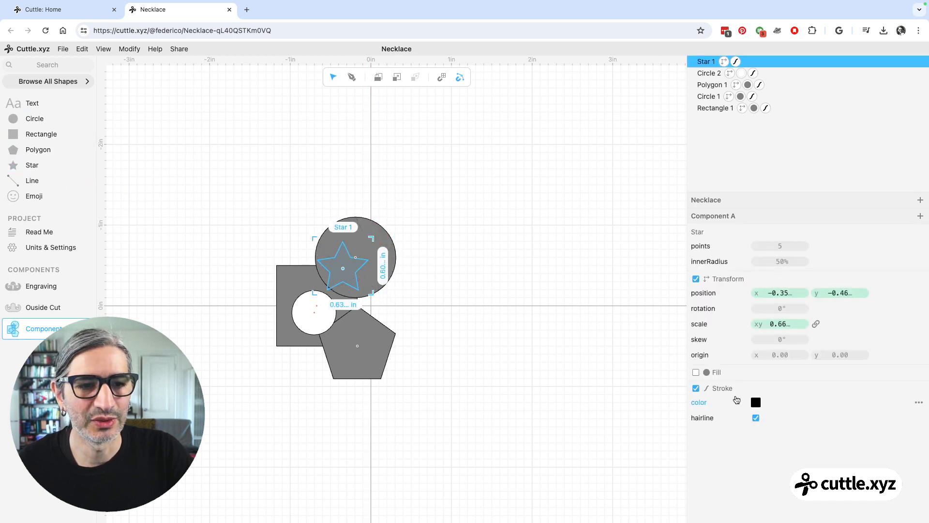
{"action": "left_click", "coordinate": [695, 373]}
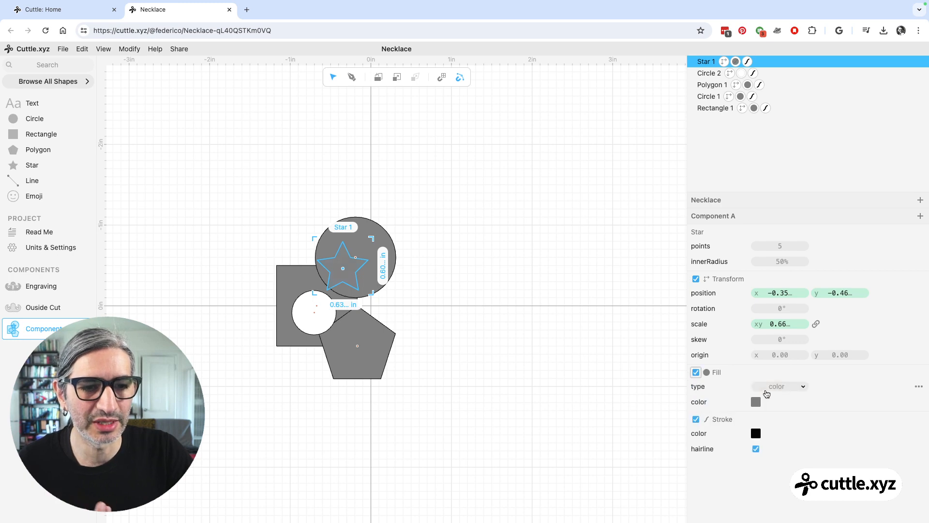
{"action": "left_click", "coordinate": [756, 402]}
{"action": "left_click", "coordinate": [864, 386]}
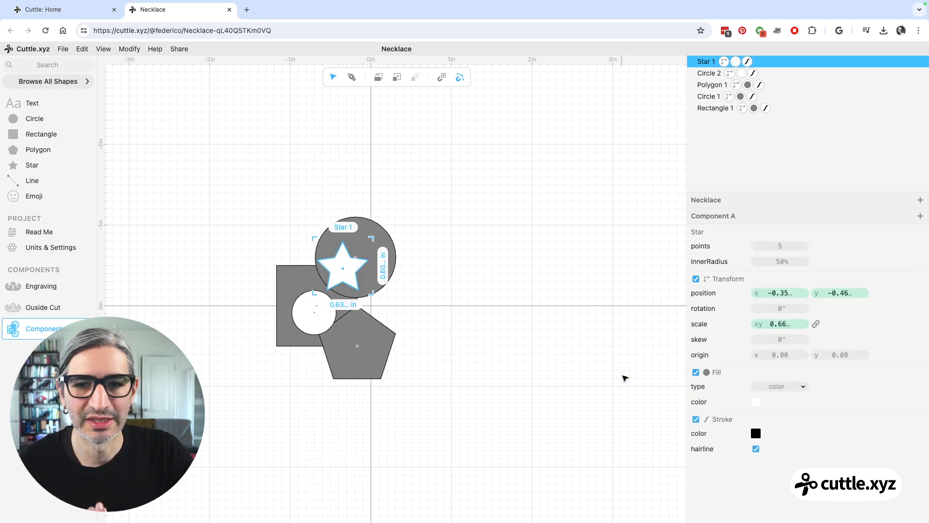
{"action": "left_click", "coordinate": [566, 358]}
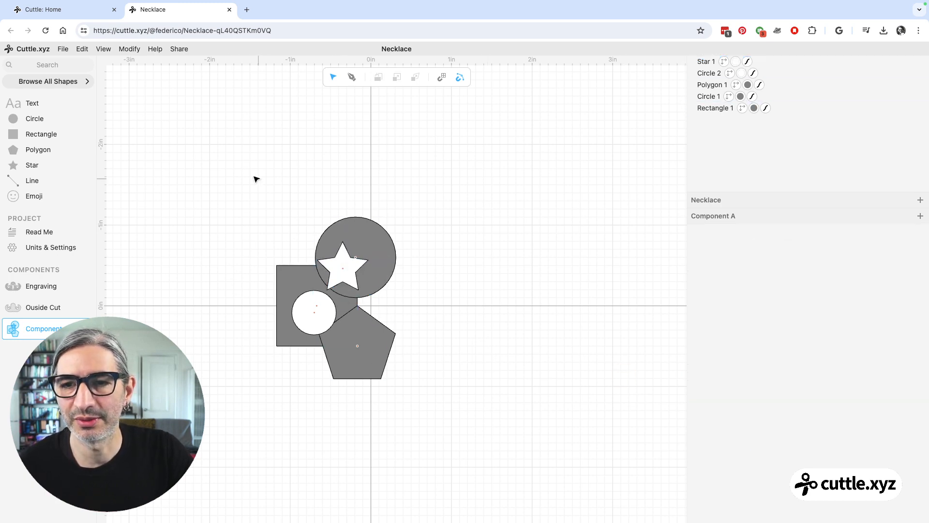
Apply Flatten to all five overlapping gray and white shapes as one group.
{"action": "left_click_drag", "start_coordinate": [240, 176], "coordinate": [476, 426]}
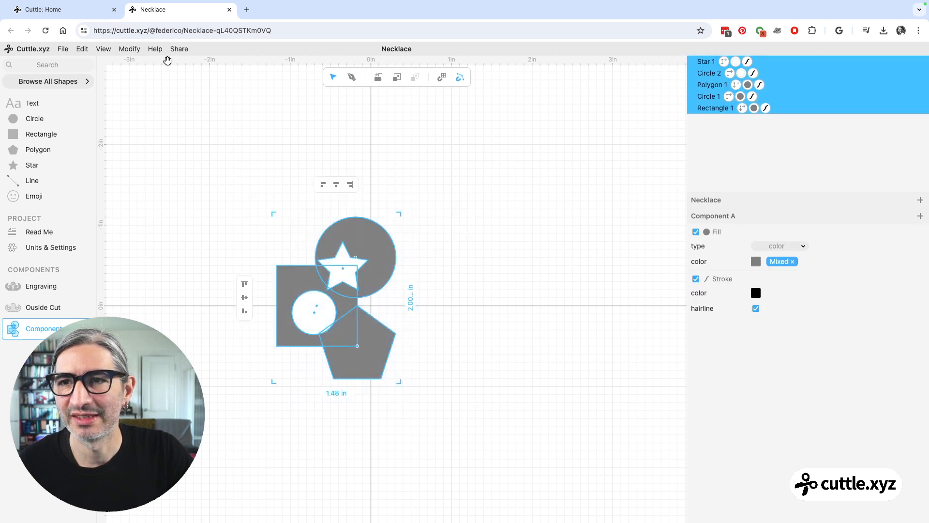
{"action": "left_click", "coordinate": [124, 50]}
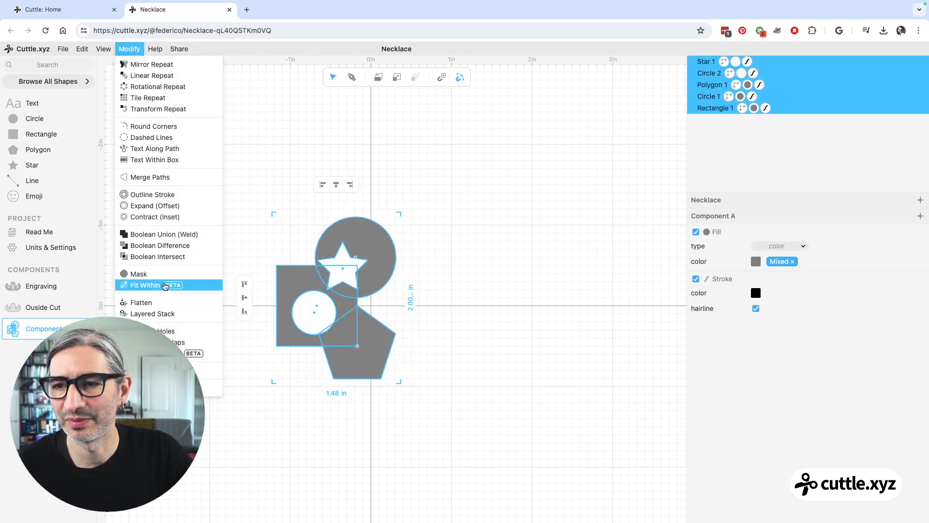
{"action": "left_click", "coordinate": [154, 304]}
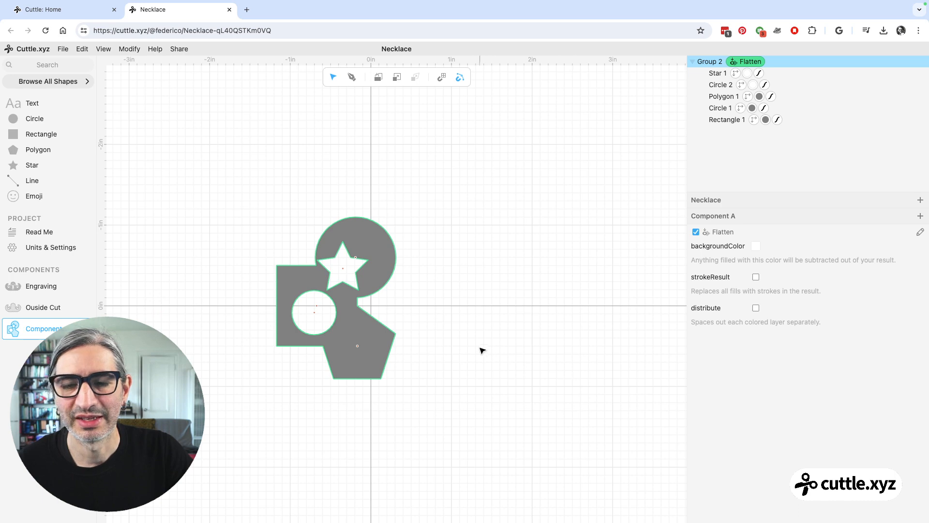
{"action": "scroll", "coordinate": [480, 348], "scroll_direction": "up", "scroll_amount": 3}
{"action": "left_click_drag", "start_coordinate": [416, 293], "coordinate": [543, 253]}
{"action": "scroll", "coordinate": [542, 249], "scroll_direction": "up", "scroll_amount": 1}
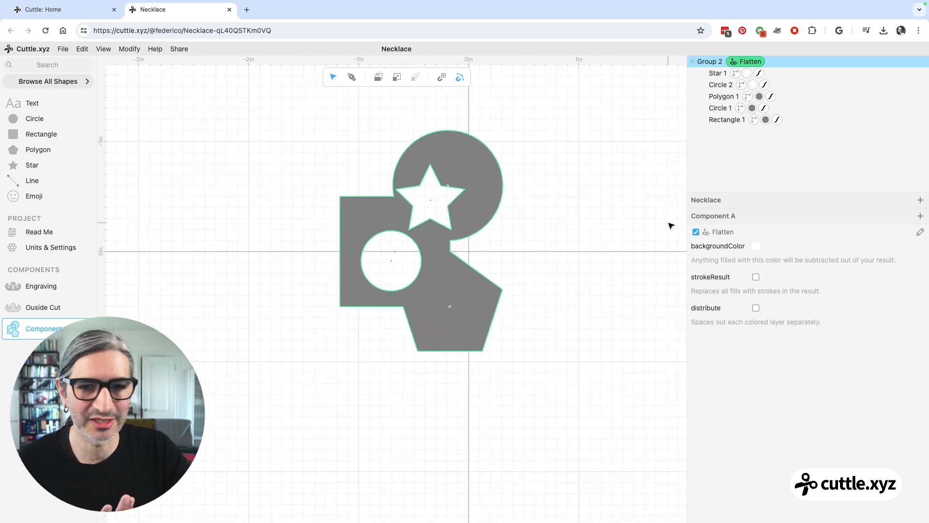
Turn on strokeResult for the flattened group of demo shapes.
{"action": "left_click", "coordinate": [755, 277]}
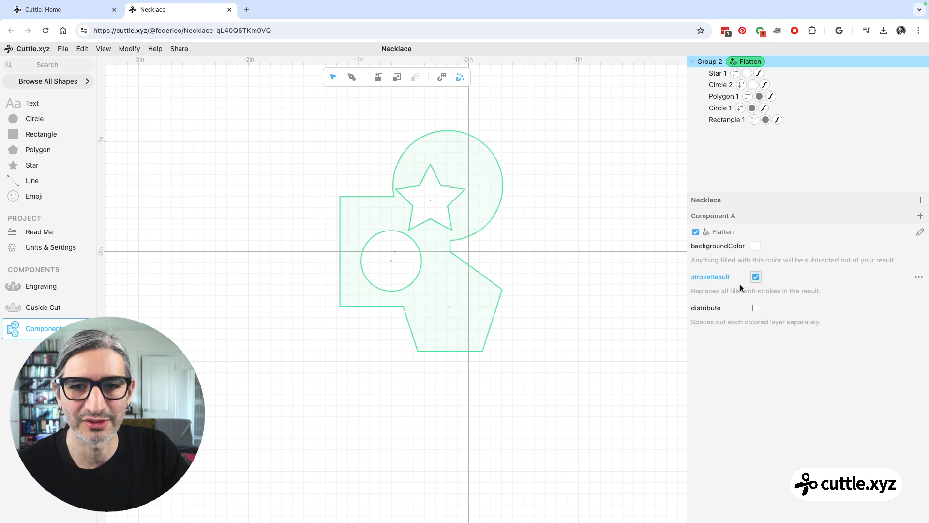
{"action": "scroll", "coordinate": [619, 309], "scroll_direction": "up", "scroll_amount": 1}
{"action": "left_click_drag", "start_coordinate": [503, 295], "coordinate": [475, 303]}
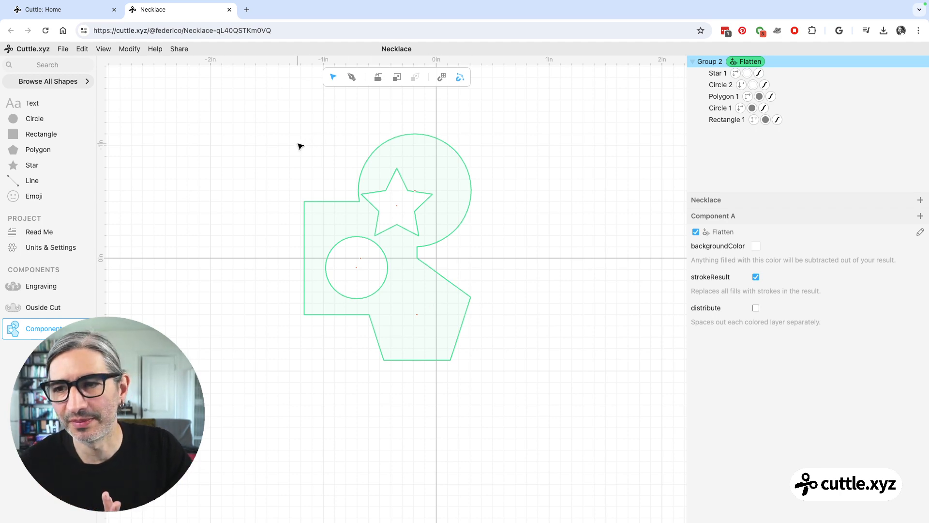
Turn off strokeResult on the Flatten group in the Ouside Cut component.
{"action": "left_click", "coordinate": [57, 305]}
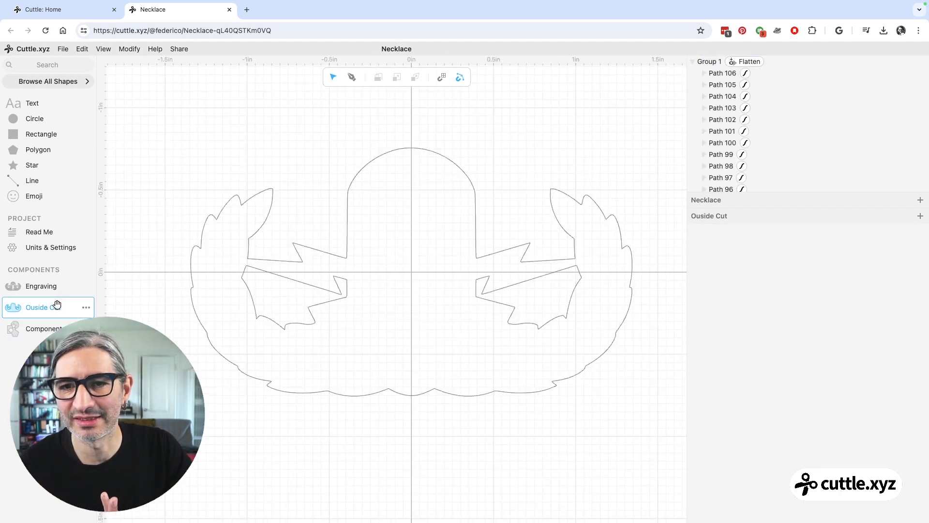
{"action": "left_click", "coordinate": [749, 62]}
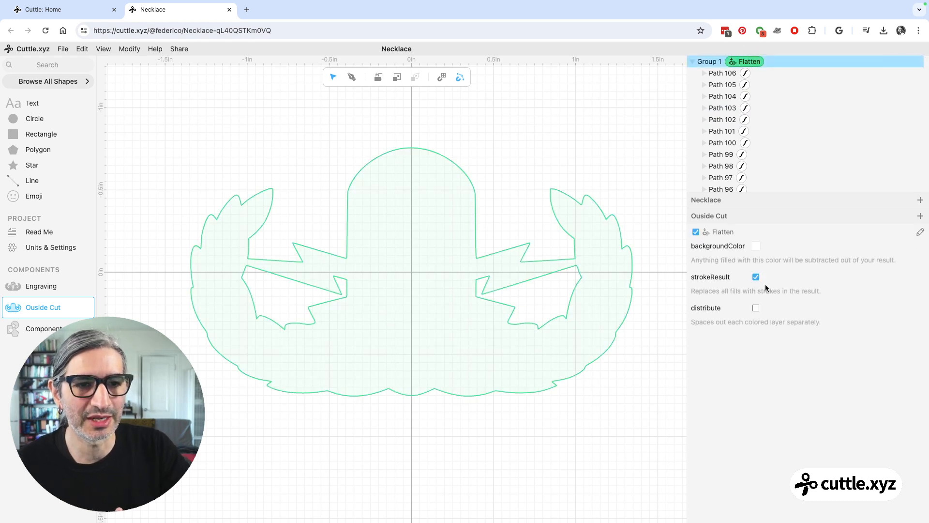
{"action": "left_click", "coordinate": [756, 278]}
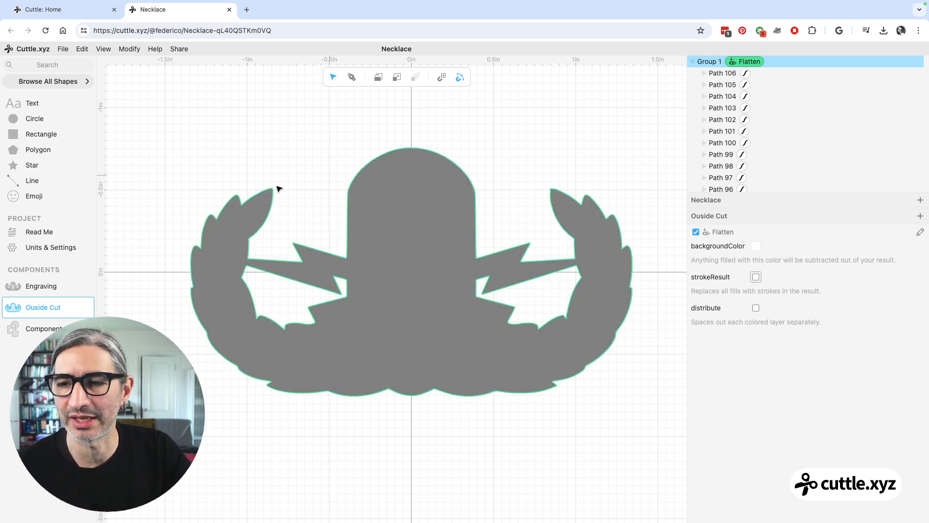
Delete the demo component containing the flattened gray and white shapes.
{"action": "left_click", "coordinate": [37, 326]}
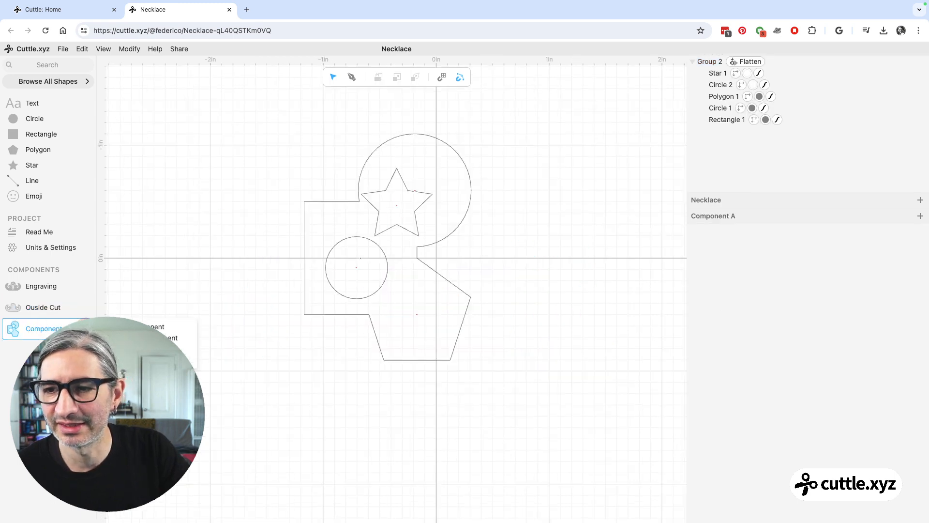
{"action": "left_click", "coordinate": [121, 349]}
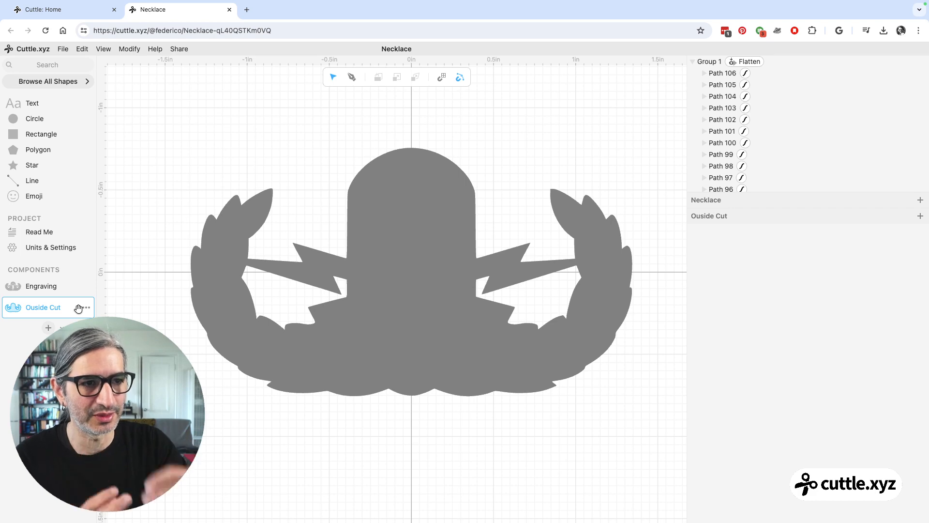
Create a new component named Final Cut and place the Engraving component at its origin.
{"action": "left_click", "coordinate": [48, 329]}
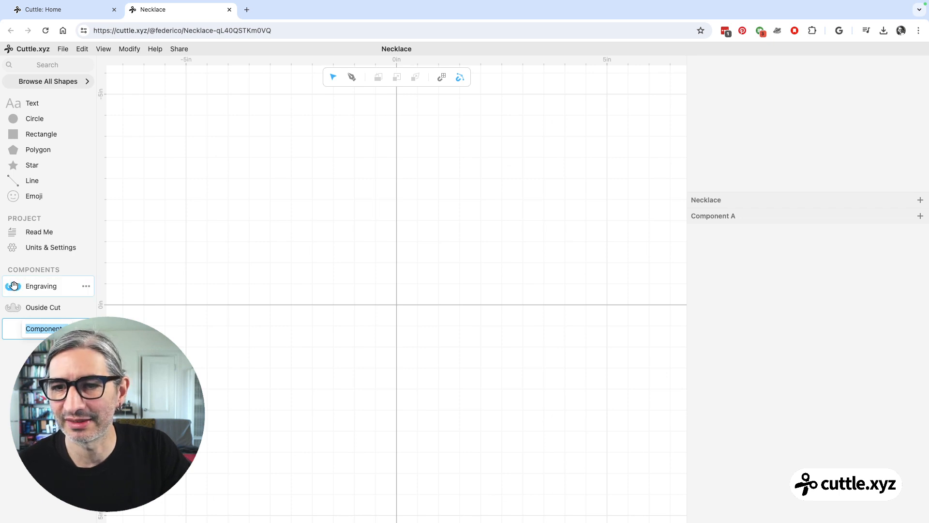
{"action": "mouse_move", "coordinate": [14, 286]}
{"action": "left_mouse_down"}
{"action": "mouse_move", "coordinate": [154, 264]}
{"action": "mouse_move", "coordinate": [271, 266]}
{"action": "mouse_move", "coordinate": [387, 289]}
{"action": "mouse_move", "coordinate": [397, 304]}
{"action": "left_mouse_up"}
{"action": "double_click", "coordinate": [50, 327]}
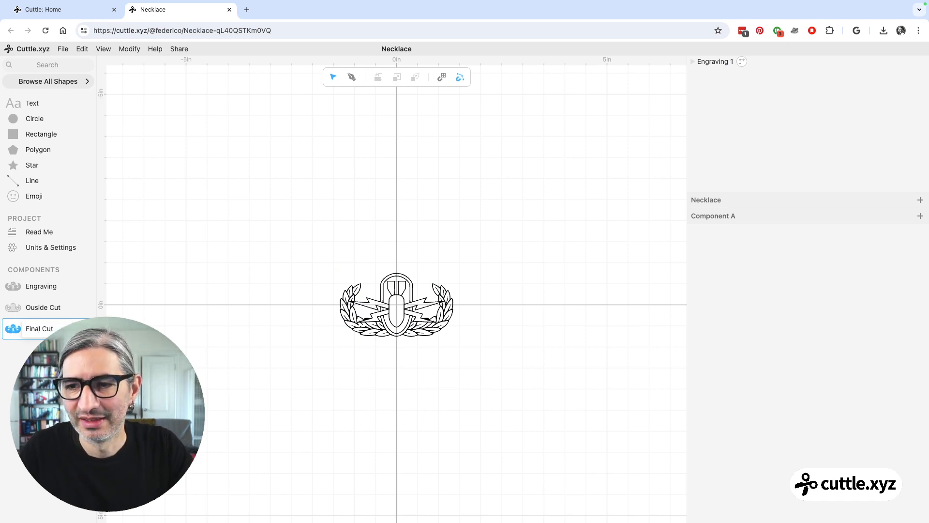
Place the Ouside Cut component at the origin of Final Cut, directly over the engraving.
{"action": "scroll", "coordinate": [286, 315], "scroll_direction": "up", "scroll_amount": 10}
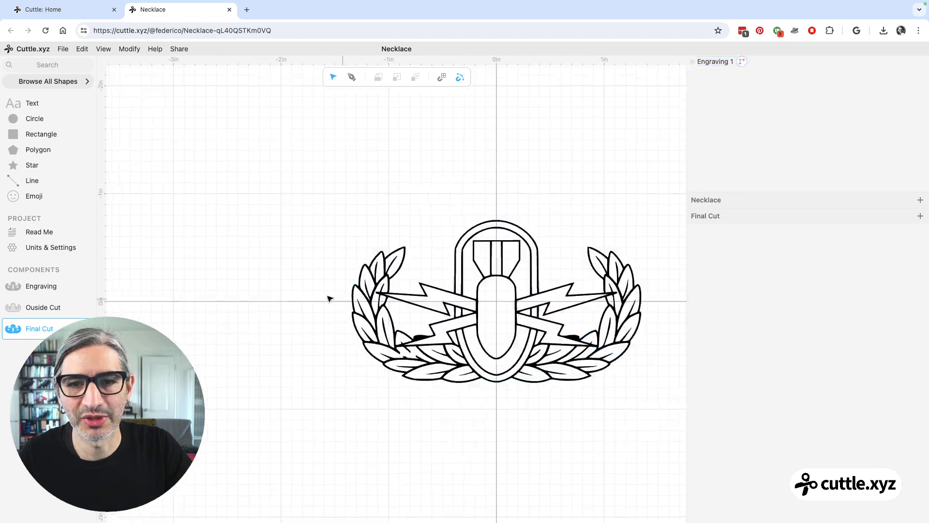
{"action": "scroll", "coordinate": [471, 307], "scroll_direction": "down", "scroll_amount": 1}
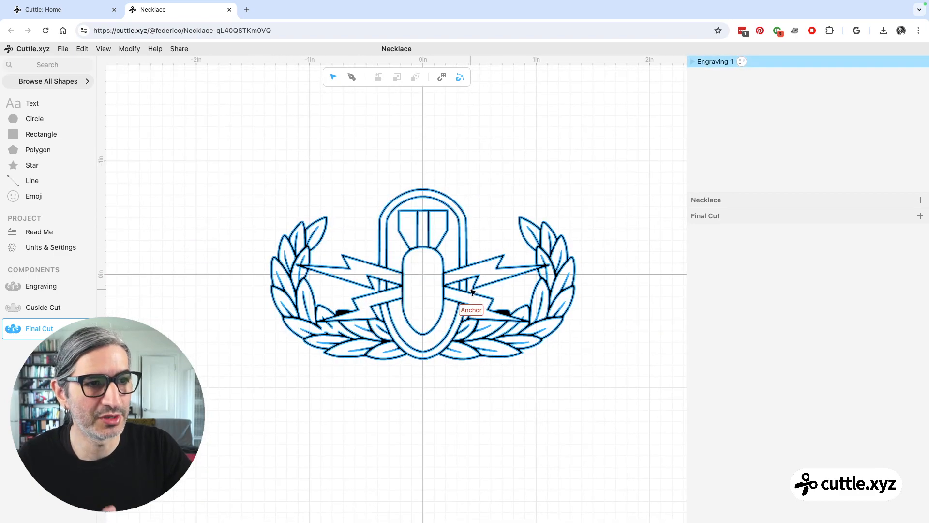
{"action": "left_click_drag", "start_coordinate": [12, 308], "coordinate": [423, 274]}
Turn strokeResult back on for the Flatten group in the Ouside Cut component.
{"action": "left_click", "coordinate": [43, 306]}
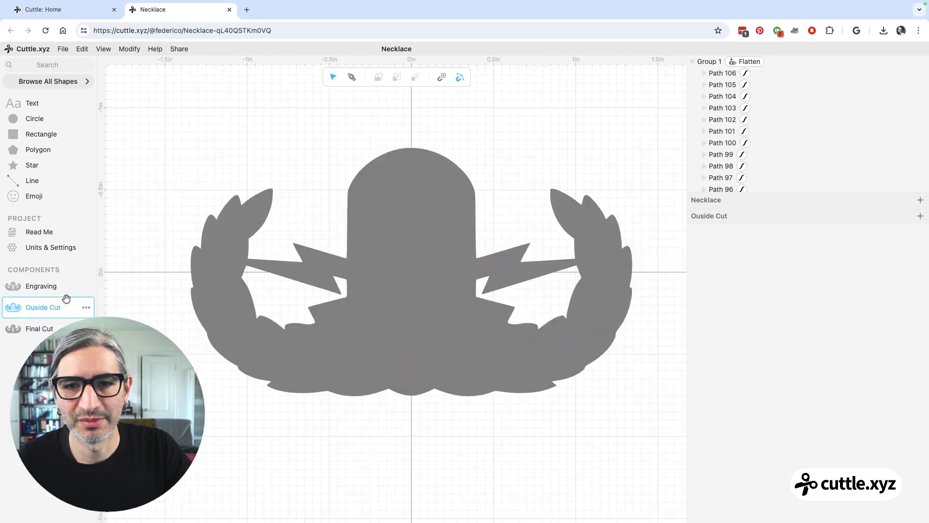
{"action": "left_click", "coordinate": [744, 61]}
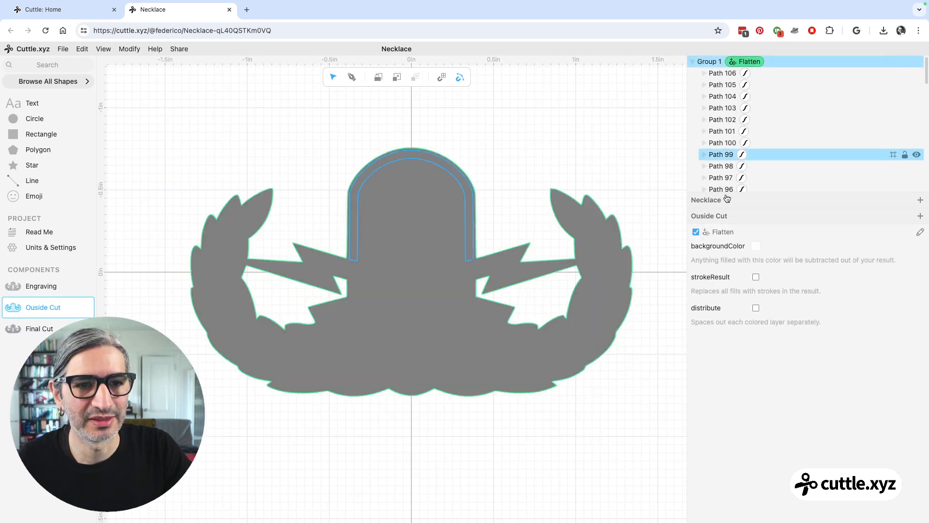
{"action": "left_click", "coordinate": [756, 277]}
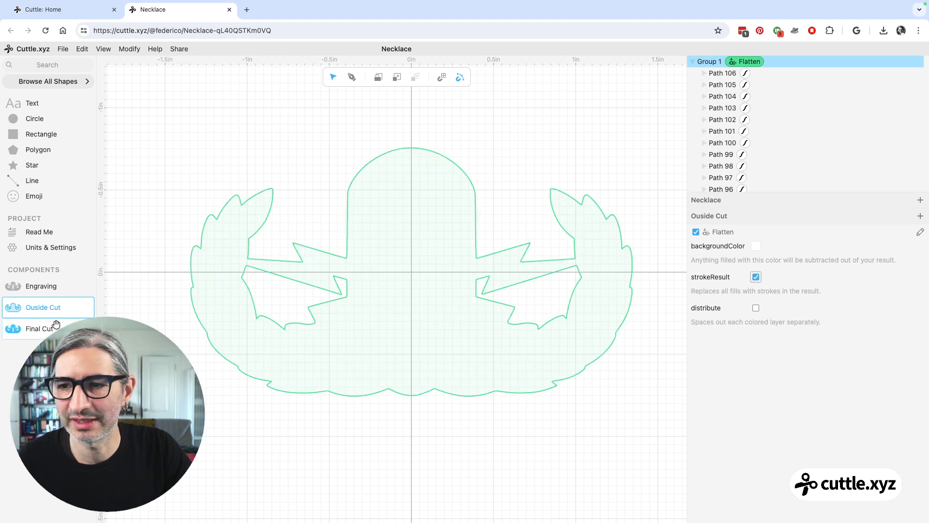
Give the Ouside Cut shape inside Final Cut a red hairline stroke.
{"action": "left_click", "coordinate": [56, 324]}
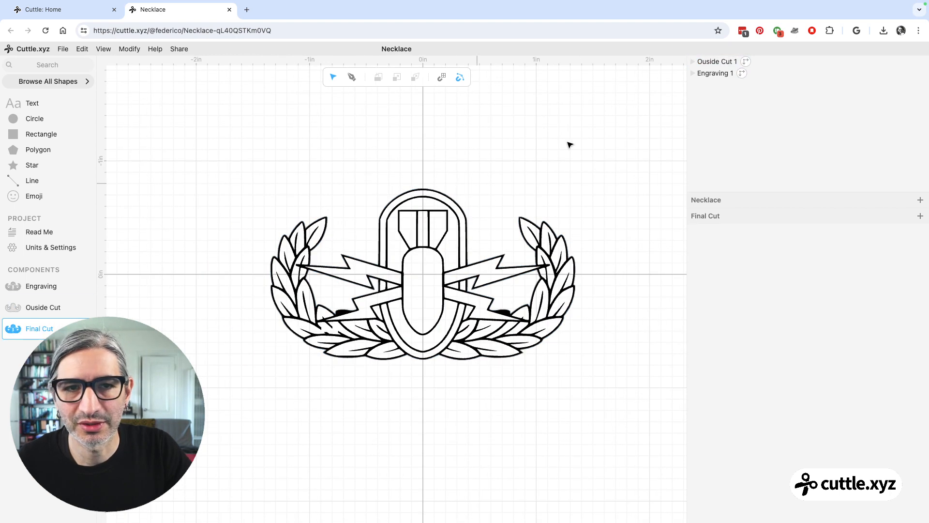
{"action": "left_click", "coordinate": [715, 61]}
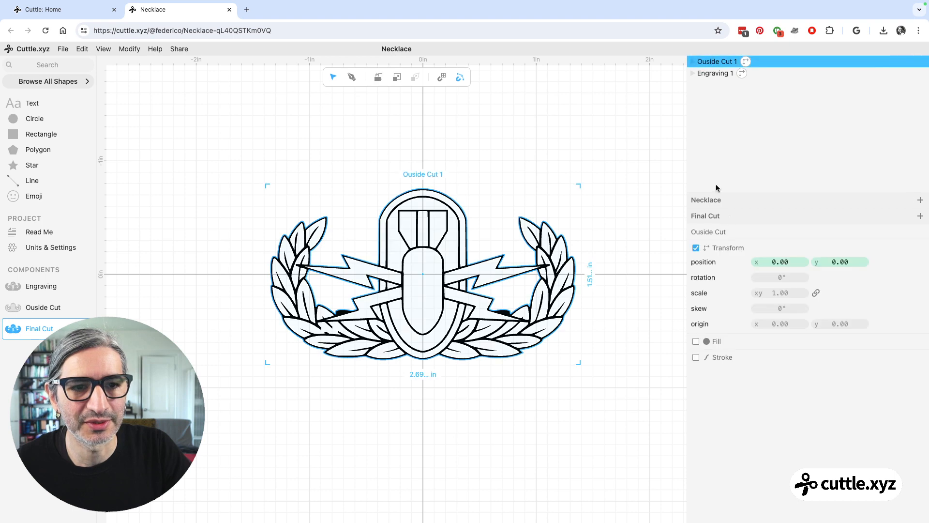
{"action": "left_click", "coordinate": [696, 357]}
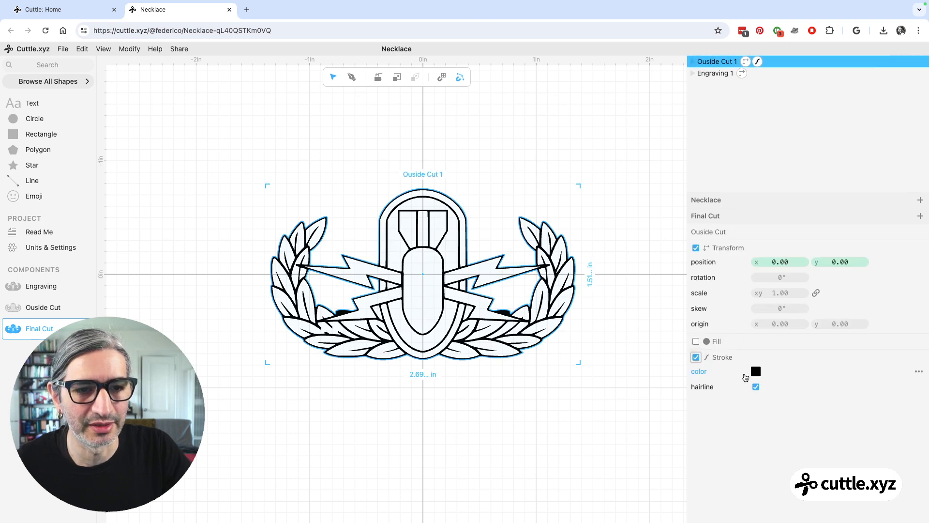
{"action": "left_click", "coordinate": [756, 371]}
{"action": "left_click", "coordinate": [830, 355]}
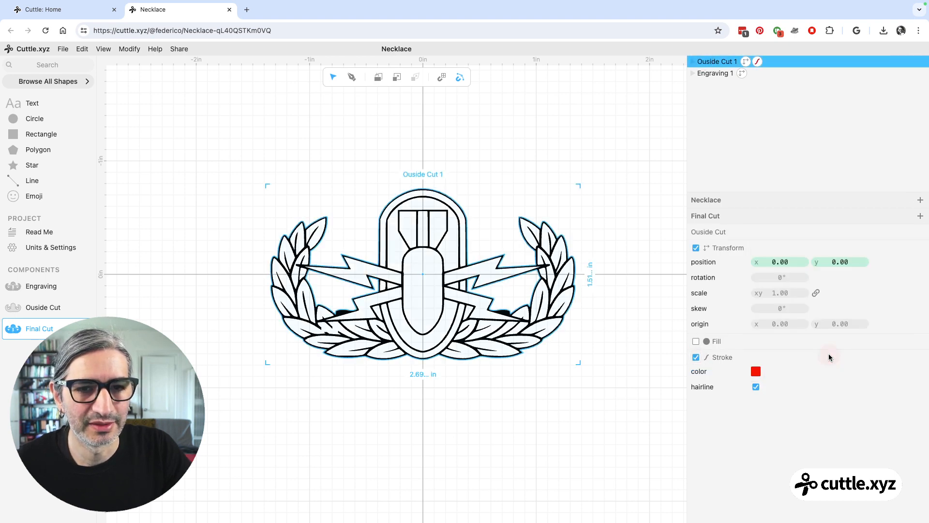
{"action": "left_click", "coordinate": [616, 370]}
Examine how the red cut outline follows the outer edges of the engraving.
{"action": "scroll", "coordinate": [452, 396], "scroll_direction": "up", "scroll_amount": 5}
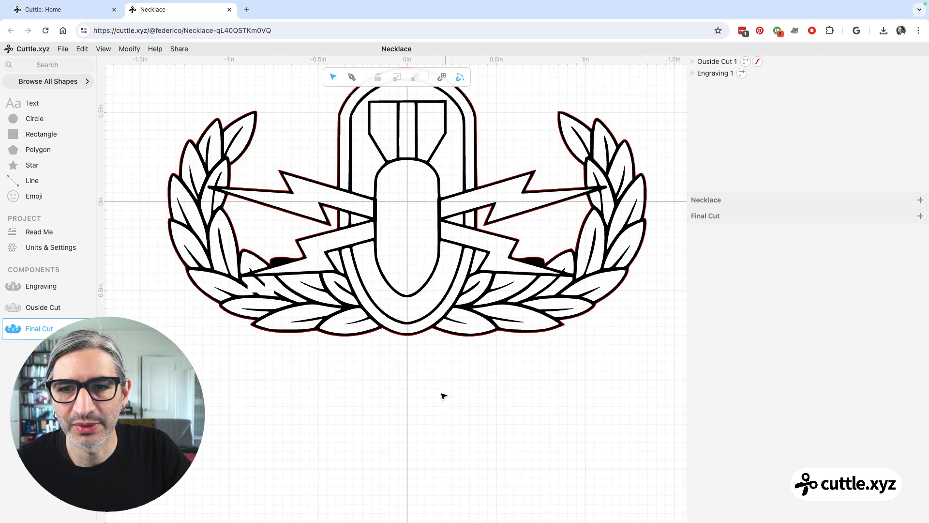
{"action": "left_click_drag", "start_coordinate": [394, 381], "coordinate": [381, 422]}
{"action": "left_click", "coordinate": [393, 362]}
{"action": "scroll", "coordinate": [393, 362], "scroll_direction": "up", "scroll_amount": 2}
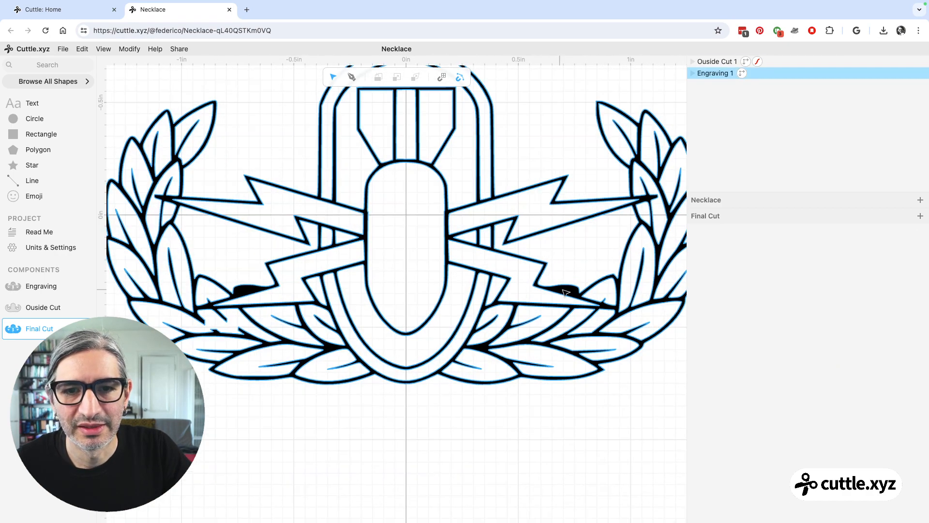
{"action": "scroll", "coordinate": [563, 116], "scroll_direction": "up", "scroll_amount": 1}
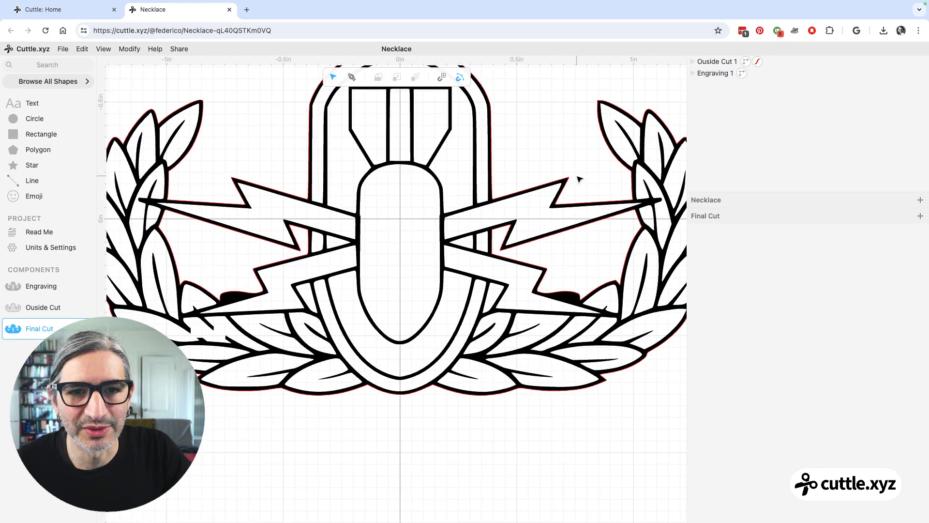
{"action": "scroll", "coordinate": [564, 232], "scroll_direction": "down", "scroll_amount": 3}
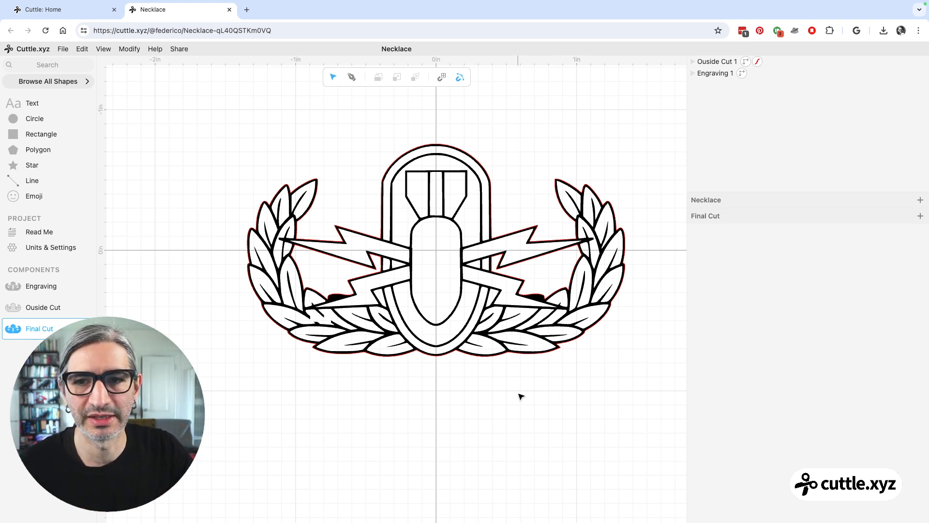
Add a 0.100 in circle to the Ouside Cut component at about x -1.016, y -0.493, near the left wreath tip.
{"action": "left_click", "coordinate": [45, 309]}
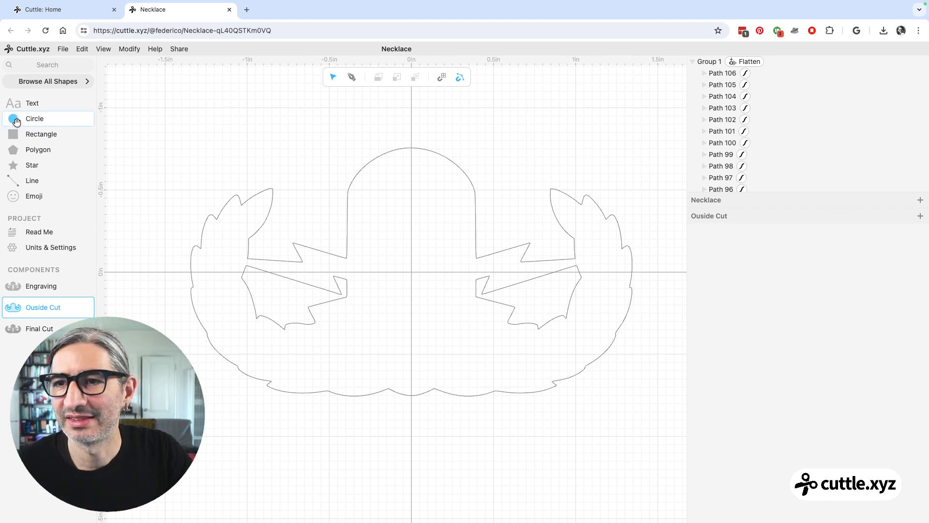
{"action": "left_click_drag", "start_coordinate": [13, 118], "coordinate": [244, 190]}
{"action": "left_click", "coordinate": [309, 145]}
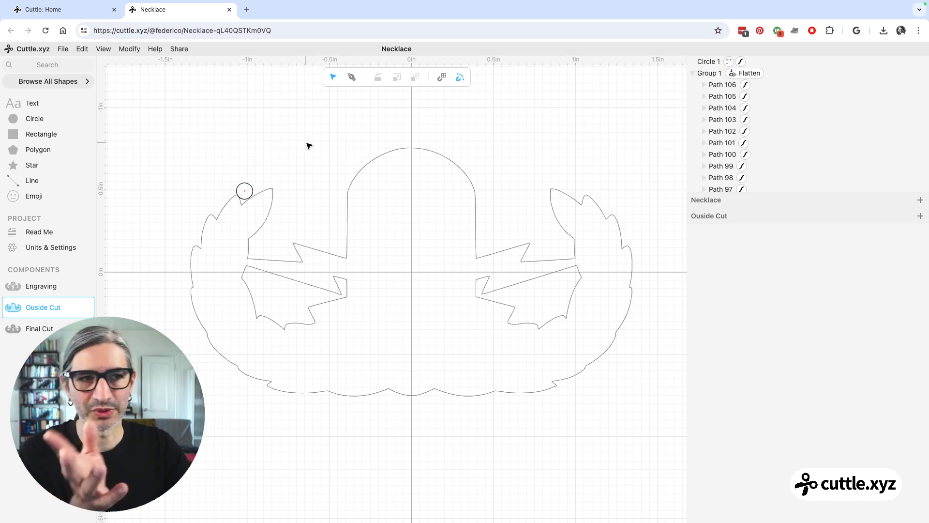
Turn off strokeResult on the Flatten group so the Ouside Cut silhouette is a solid fill behind the circle.
{"action": "scroll", "coordinate": [305, 145], "scroll_direction": "up", "scroll_amount": 3}
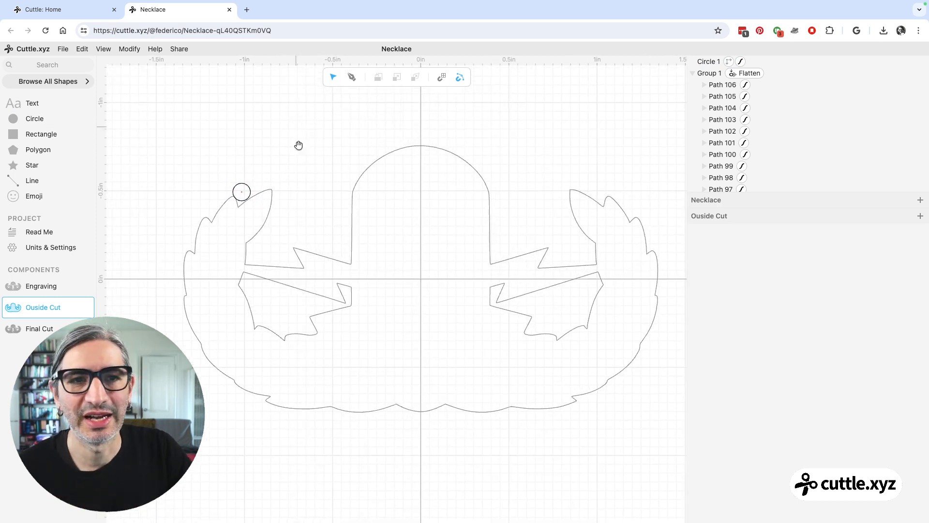
{"action": "scroll", "coordinate": [299, 145], "scroll_direction": "up", "scroll_amount": 2}
{"action": "left_click", "coordinate": [754, 74]}
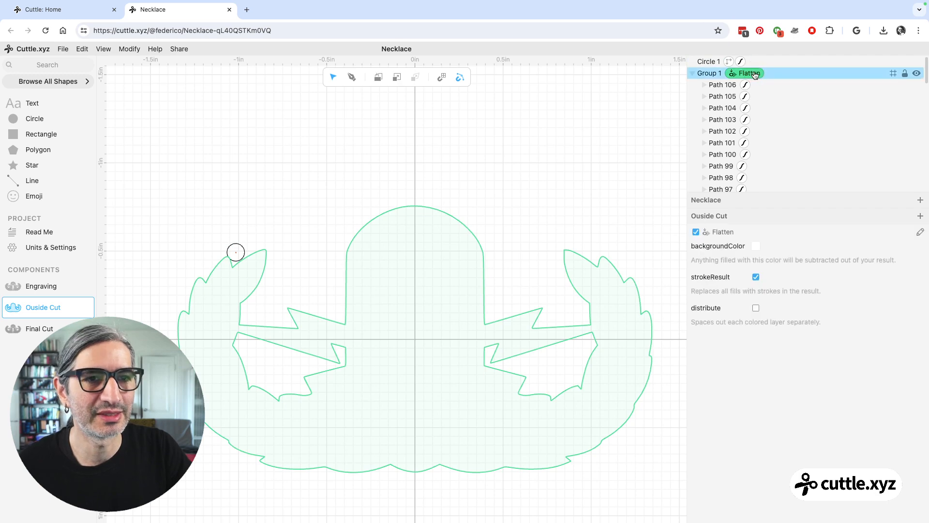
{"action": "left_click", "coordinate": [756, 277]}
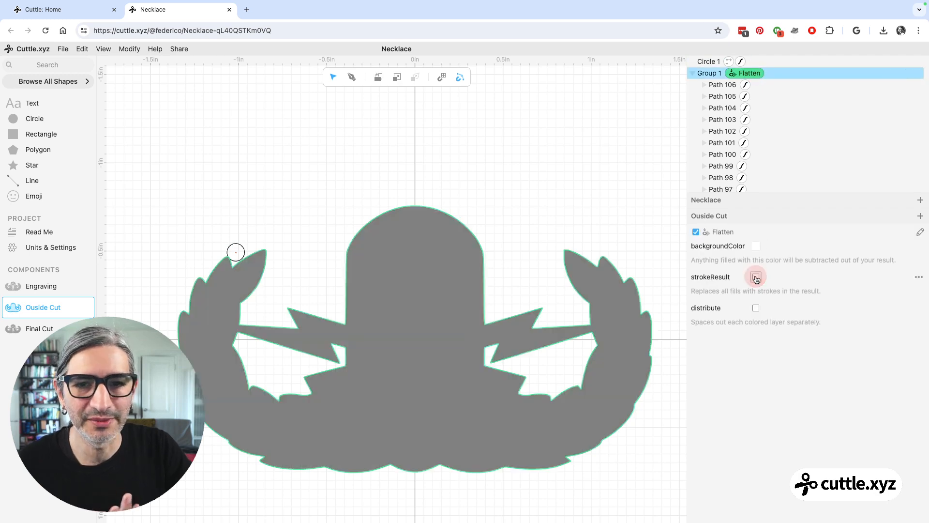
{"action": "left_click", "coordinate": [307, 203]}
{"action": "scroll", "coordinate": [302, 206], "scroll_direction": "up", "scroll_amount": 1}
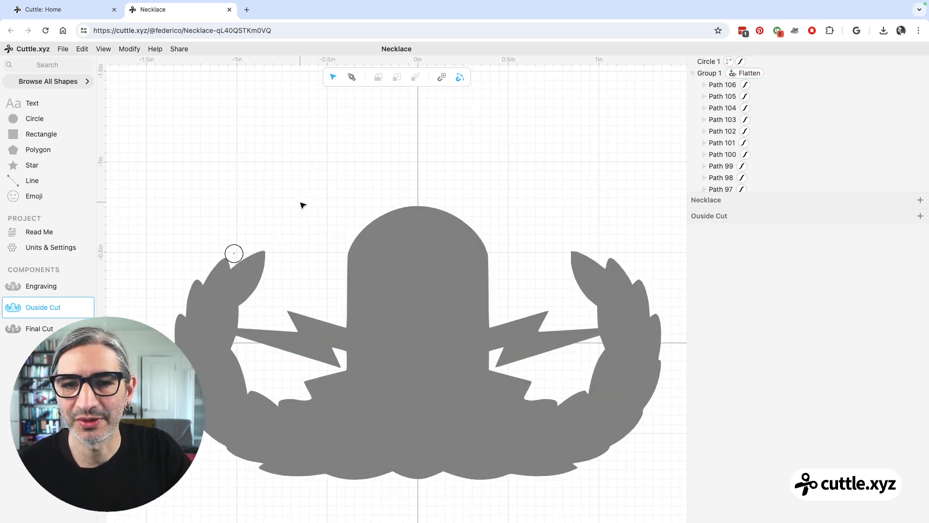
Scale the circle to 0.131 and turn off its hairline stroke.
{"action": "left_click", "coordinate": [240, 248]}
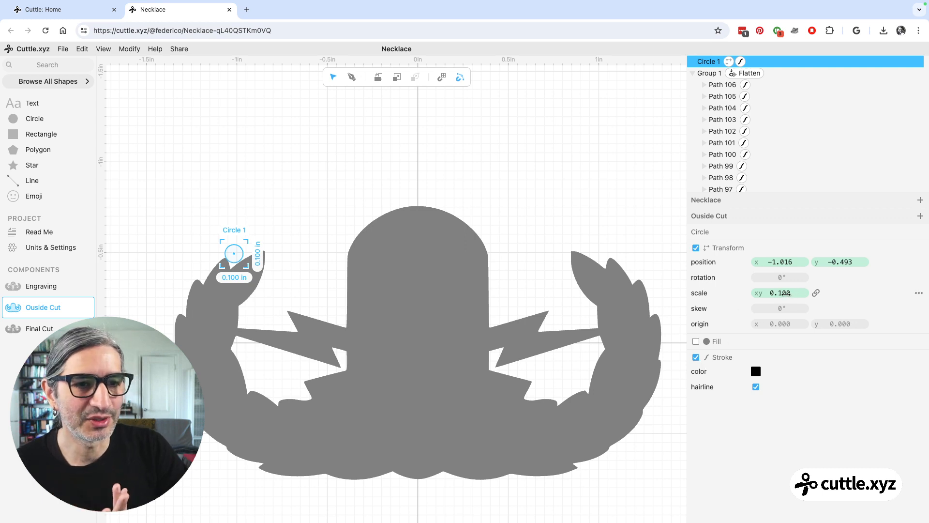
{"action": "left_click_drag", "start_coordinate": [776, 293], "coordinate": [823, 296]}
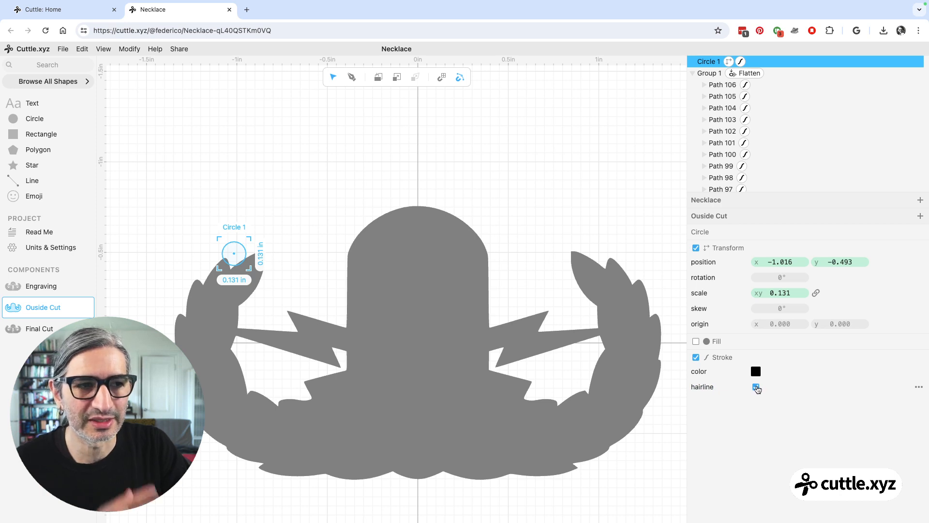
{"action": "left_click", "coordinate": [756, 387]}
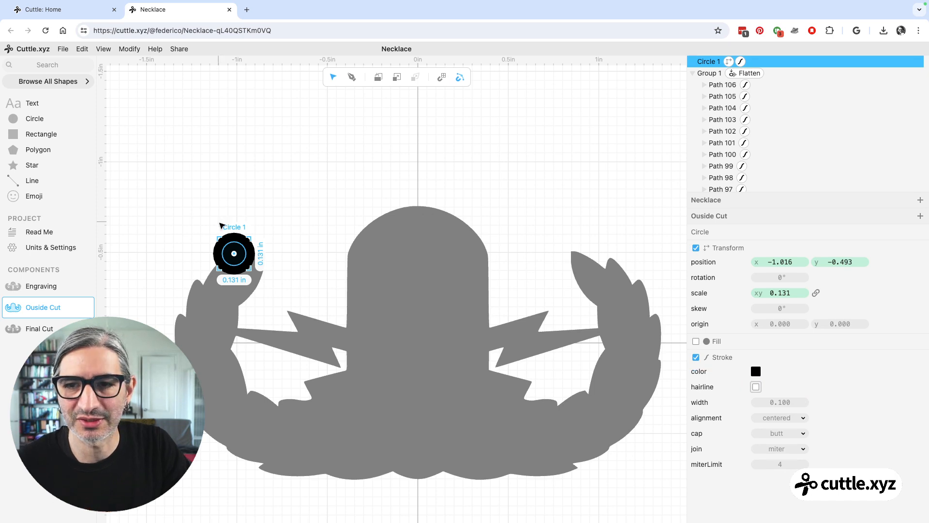
Set the hanging circle's stroke alignment to outer, comparing it with the centered option.
{"action": "scroll", "coordinate": [225, 228], "scroll_direction": "up", "scroll_amount": 1}
{"action": "scroll", "coordinate": [289, 255], "scroll_direction": "up", "scroll_amount": 1}
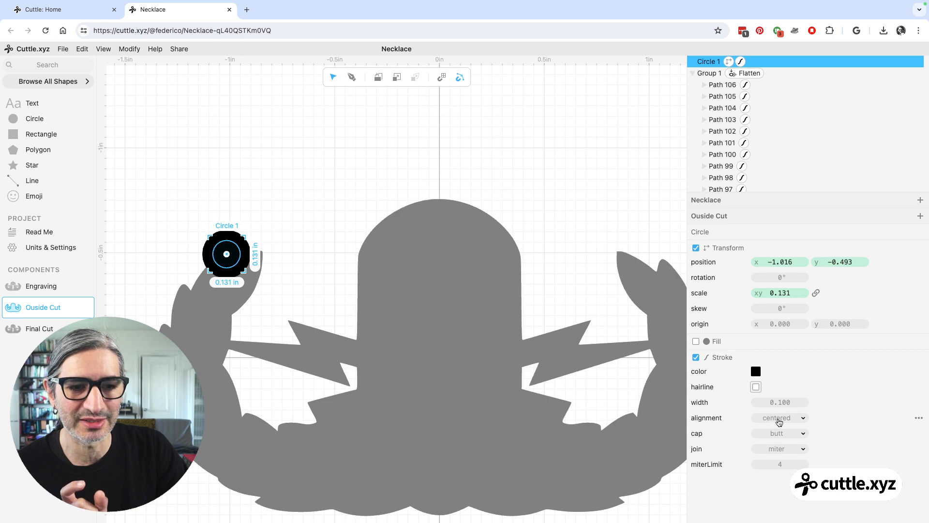
{"action": "left_click", "coordinate": [778, 418]}
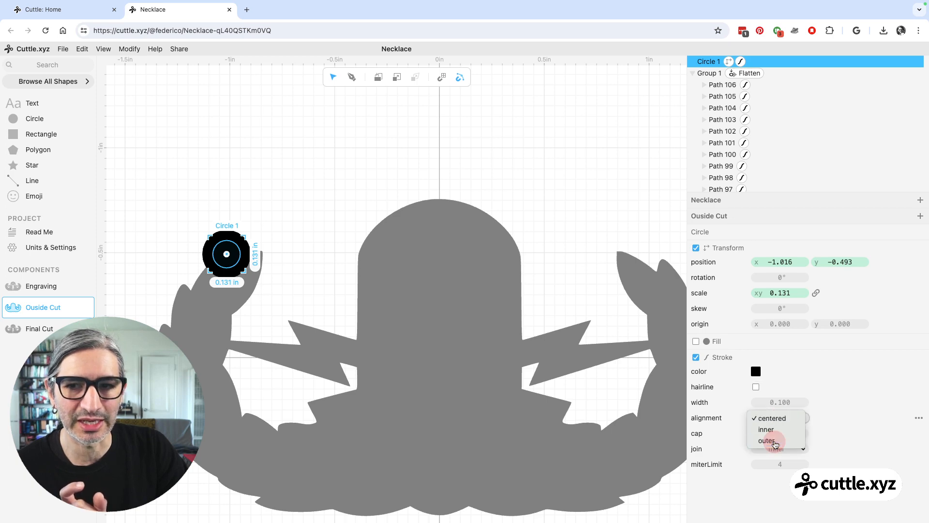
{"action": "left_click", "coordinate": [769, 440]}
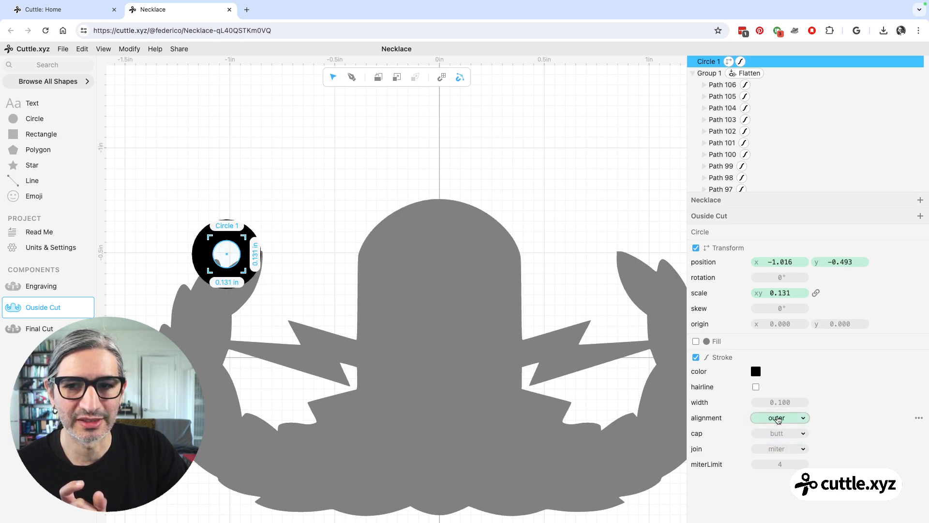
{"action": "left_click", "coordinate": [778, 419]}
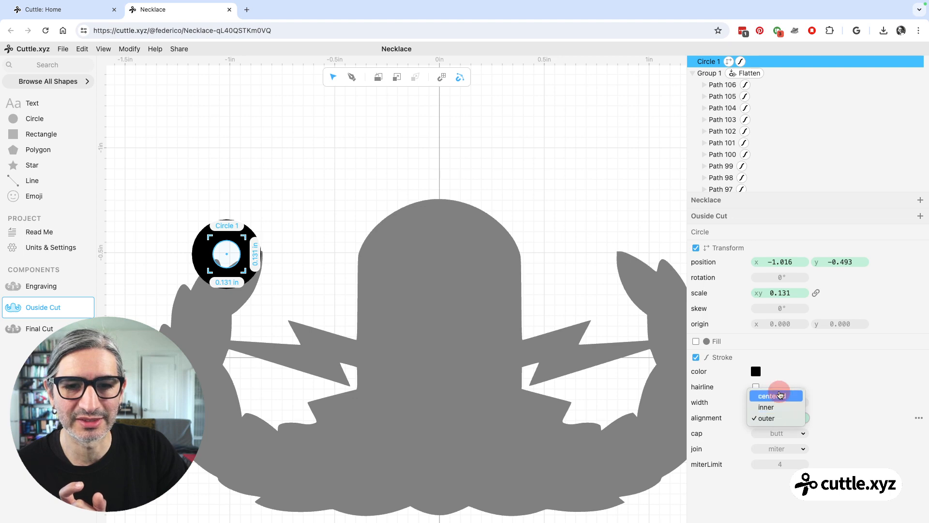
{"action": "left_click", "coordinate": [773, 396]}
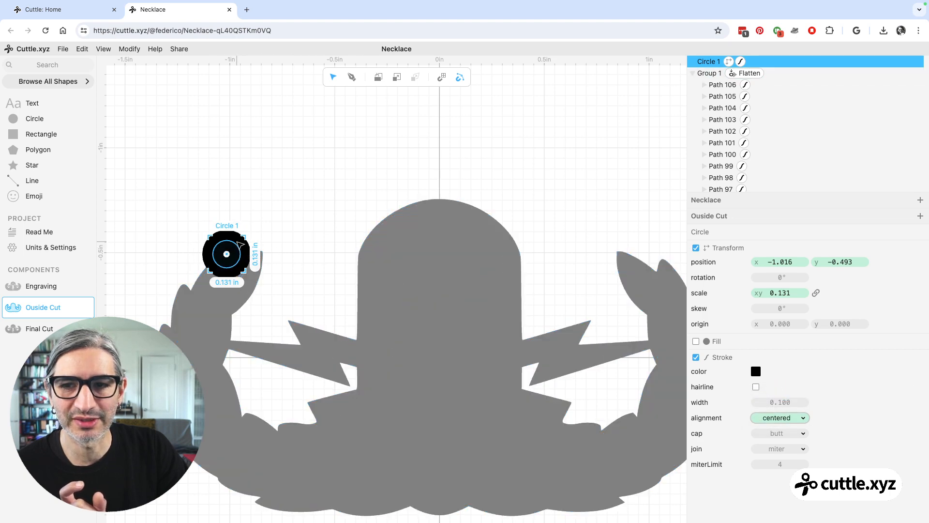
{"action": "left_click", "coordinate": [785, 419]}
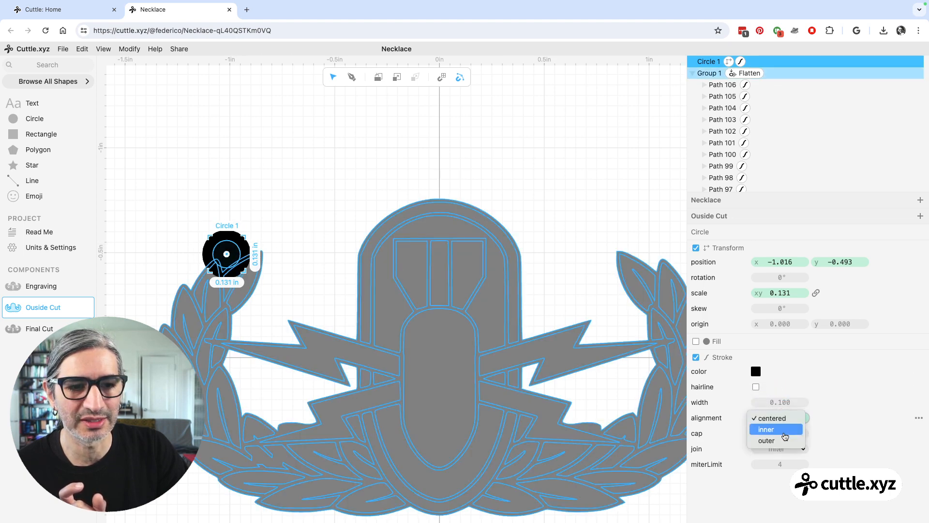
{"action": "left_click", "coordinate": [775, 440]}
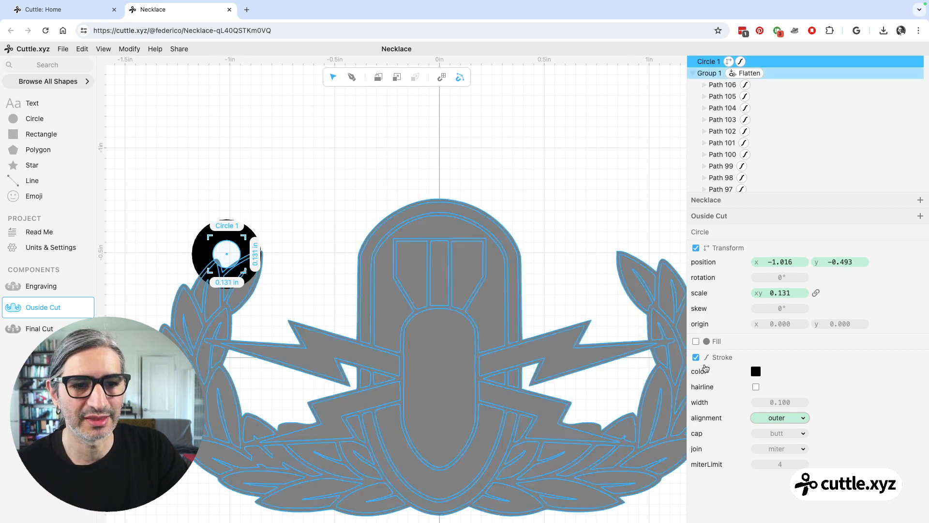
Change the circle's stroke color to gray, matching the silhouette.
{"action": "left_click", "coordinate": [755, 372]}
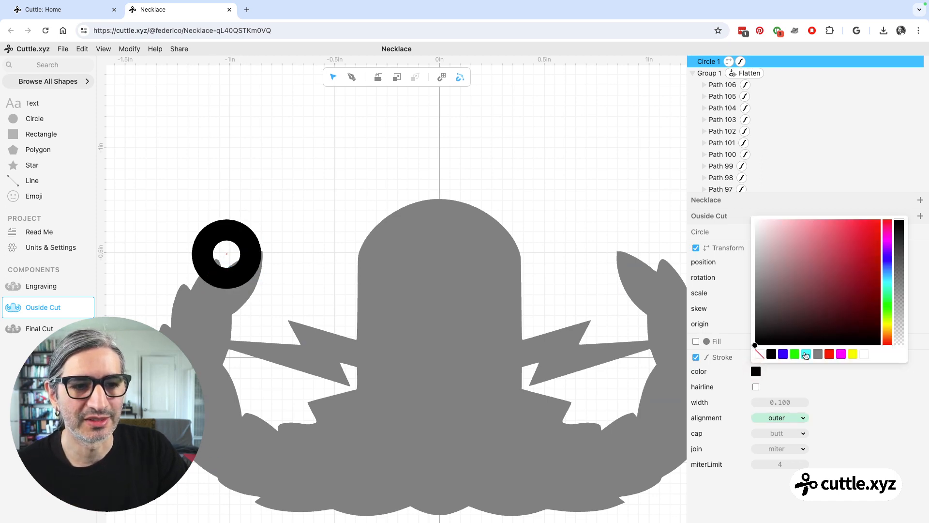
{"action": "left_click", "coordinate": [818, 358]}
{"action": "left_click", "coordinate": [536, 189]}
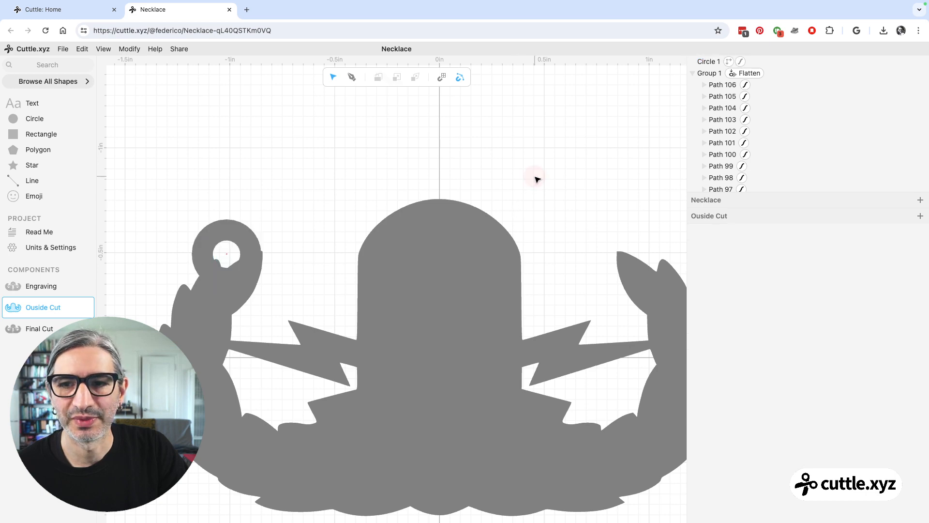
Move the circle to about x -1.055, y -0.520 above the left wreath tip and reduce its stroke width to 0.073.
{"action": "left_click", "coordinate": [226, 250]}
{"action": "left_click_drag", "start_coordinate": [226, 251], "coordinate": [221, 252]}
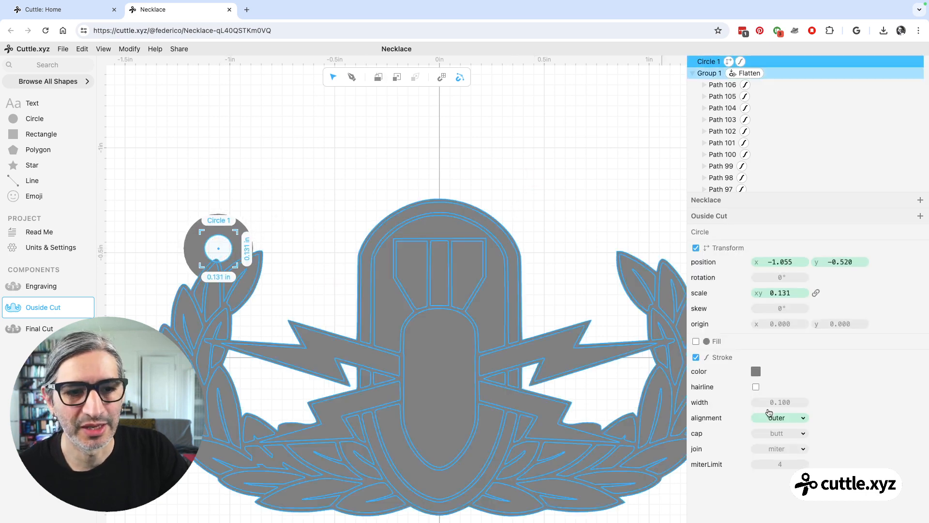
{"action": "left_click_drag", "start_coordinate": [784, 402], "coordinate": [743, 405]}
{"action": "left_click", "coordinate": [317, 175]}
{"action": "scroll", "coordinate": [321, 178], "scroll_direction": "down", "scroll_amount": 3}
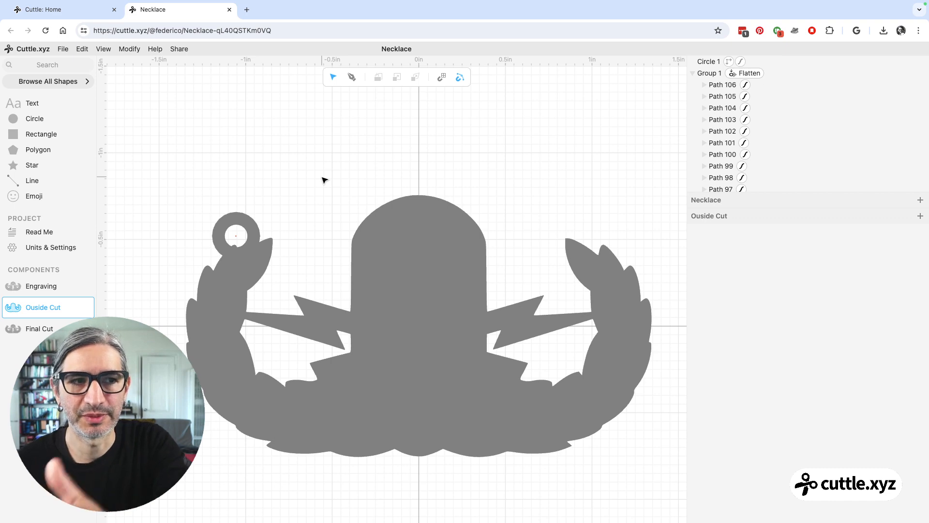
Apply a Mirror Repeat to the circle so a matching ring sits above the right wreath tip.
{"action": "left_click", "coordinate": [245, 223]}
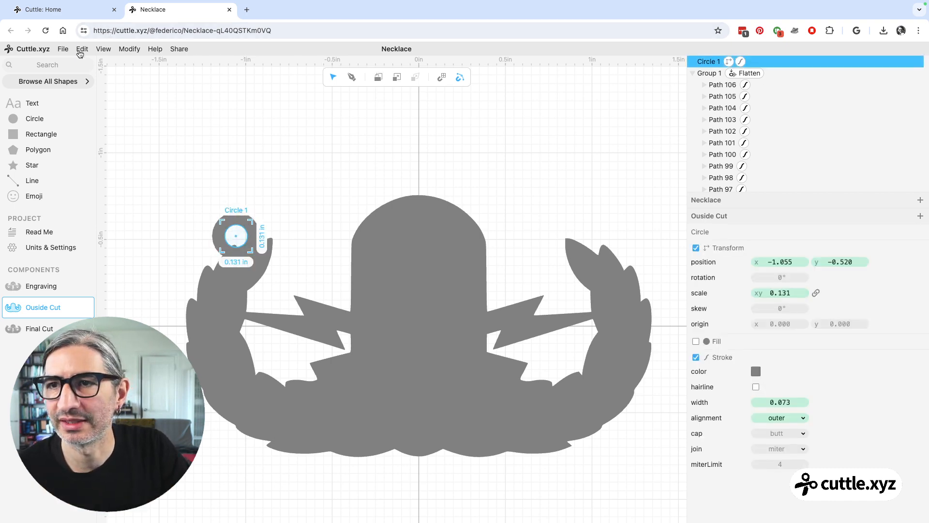
{"action": "left_click", "coordinate": [81, 49]}
{"action": "left_click", "coordinate": [129, 49]}
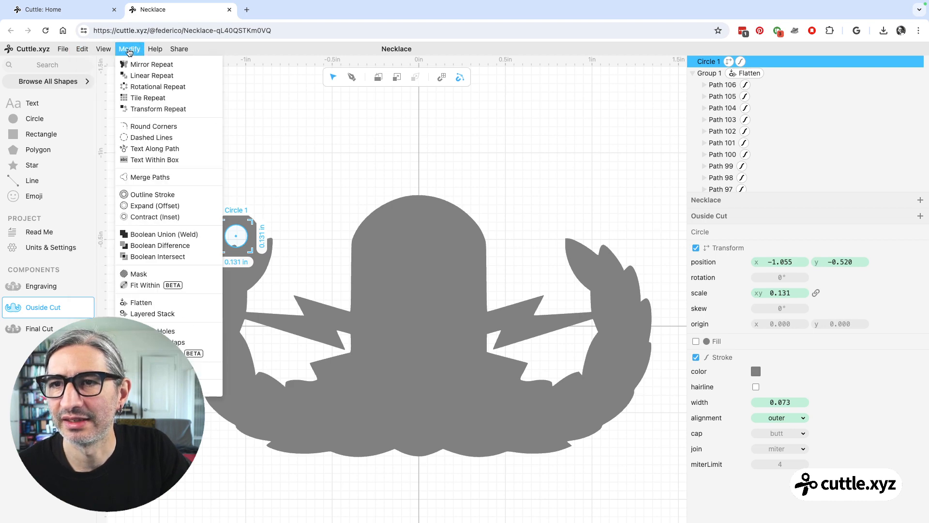
{"action": "left_click", "coordinate": [137, 65]}
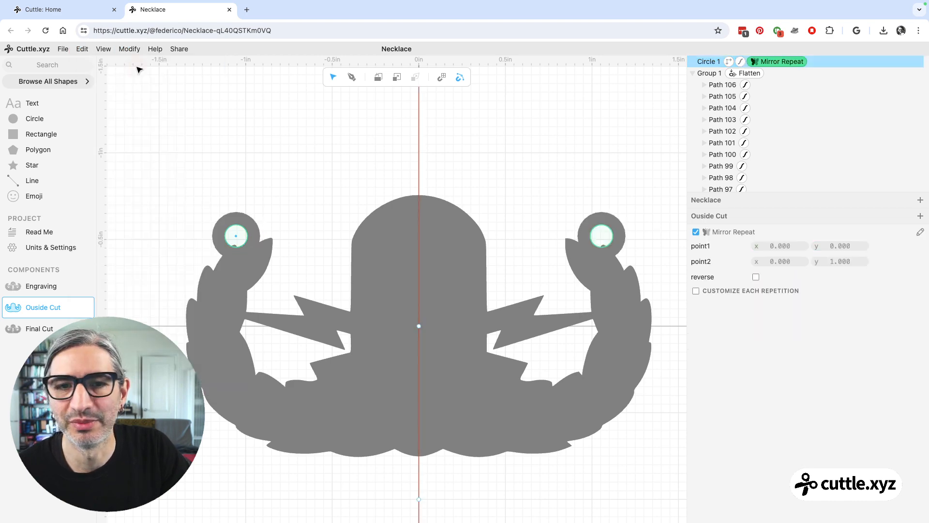
Move the mirrored circle into the flattened Group 1, above Path 106.
{"action": "left_click", "coordinate": [714, 65]}
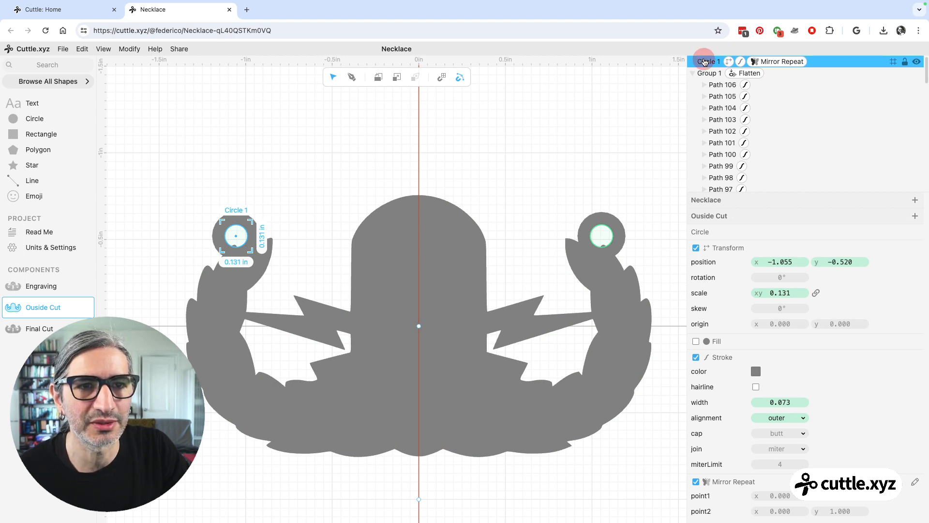
{"action": "left_click_drag", "start_coordinate": [705, 62], "coordinate": [711, 77]}
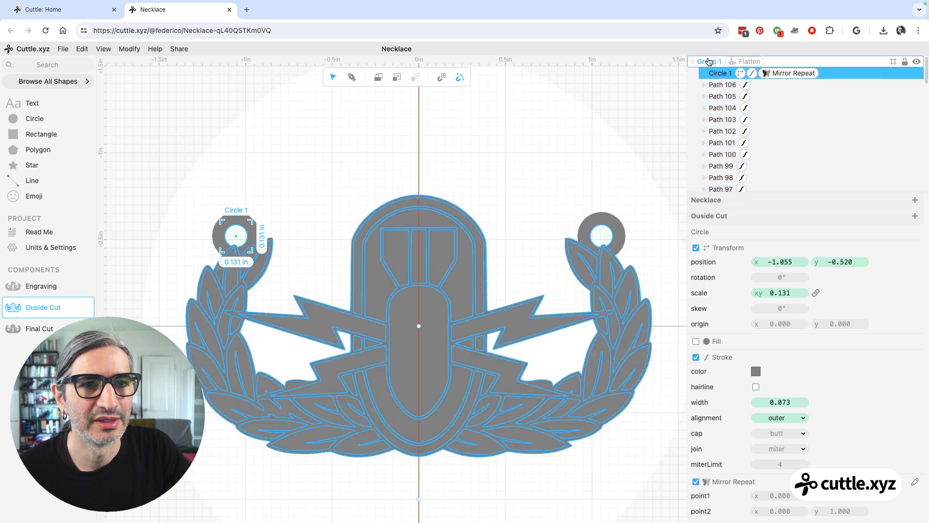
{"action": "left_click", "coordinate": [609, 108]}
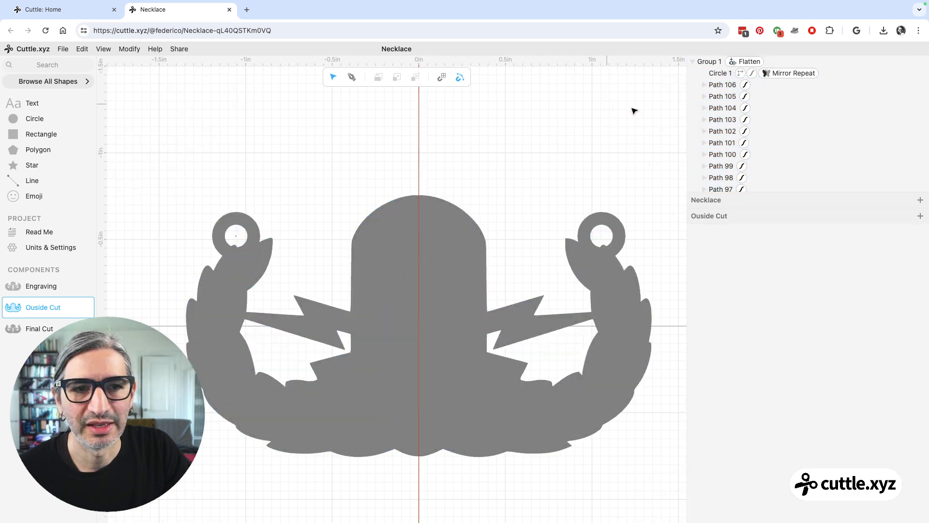
Turn on strokeResult on Group 1's Flatten modifier and check the rings' cut outline in the Final Cut component.
{"action": "left_click", "coordinate": [748, 61]}
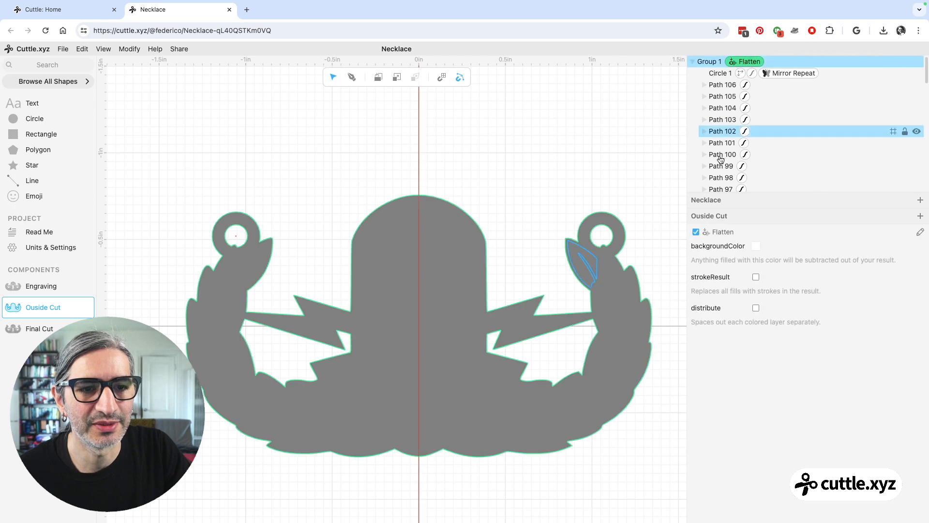
{"action": "left_click", "coordinate": [754, 278]}
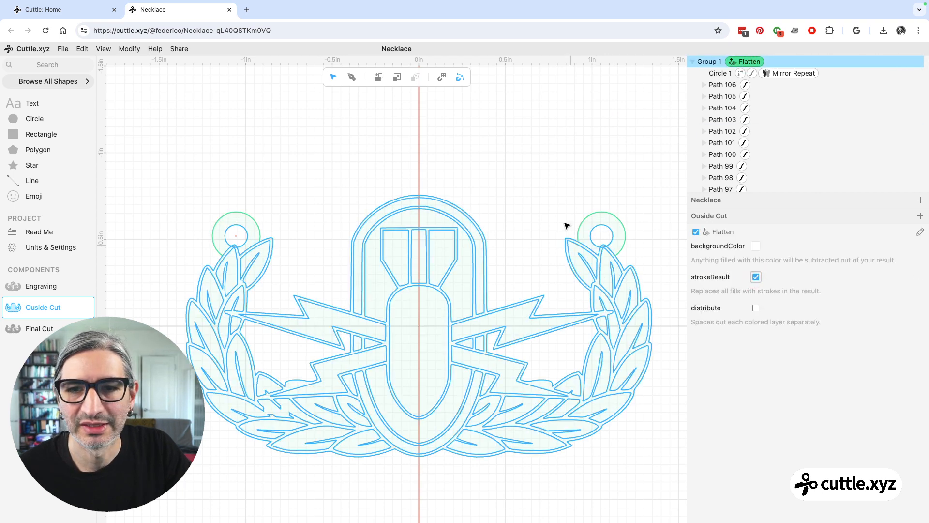
{"action": "left_click", "coordinate": [37, 329]}
{"action": "scroll", "coordinate": [438, 280], "scroll_direction": "up", "scroll_amount": 3}
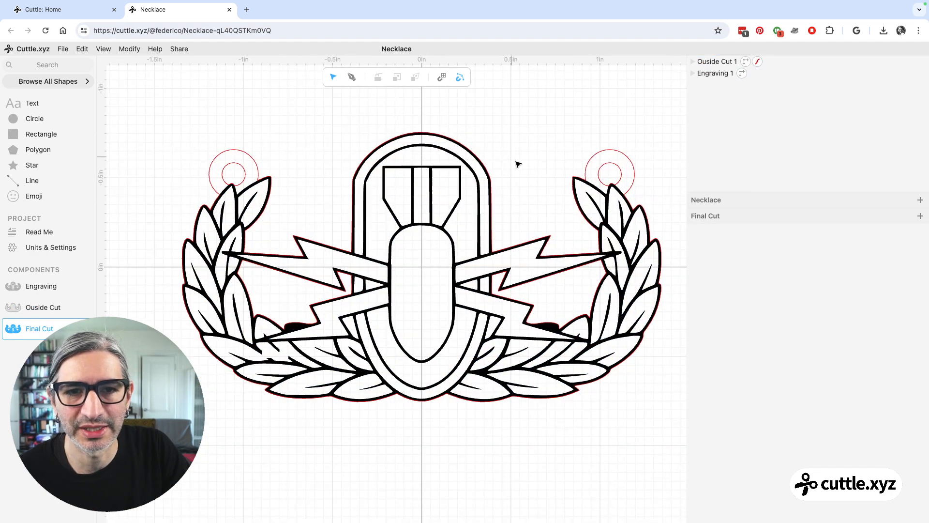
{"action": "scroll", "coordinate": [524, 204], "scroll_direction": "up", "scroll_amount": 1}
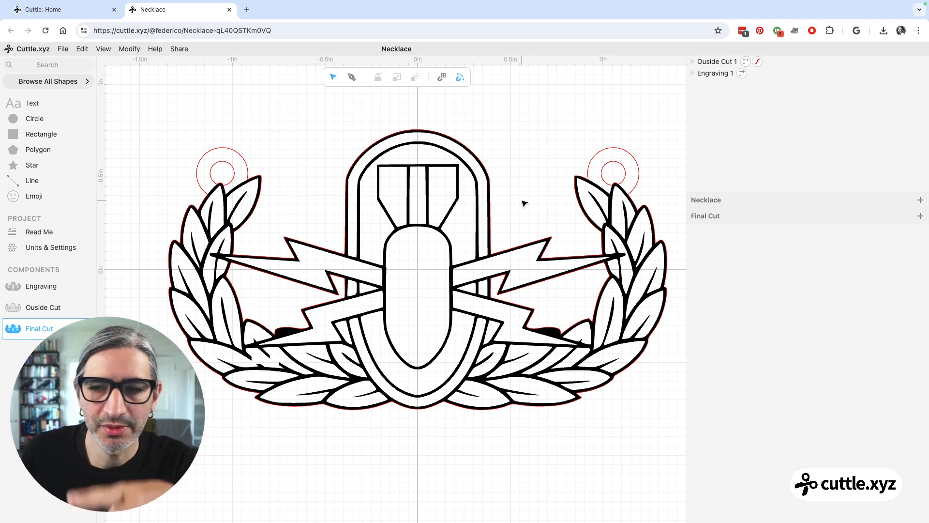
{"action": "left_click", "coordinate": [623, 163]}
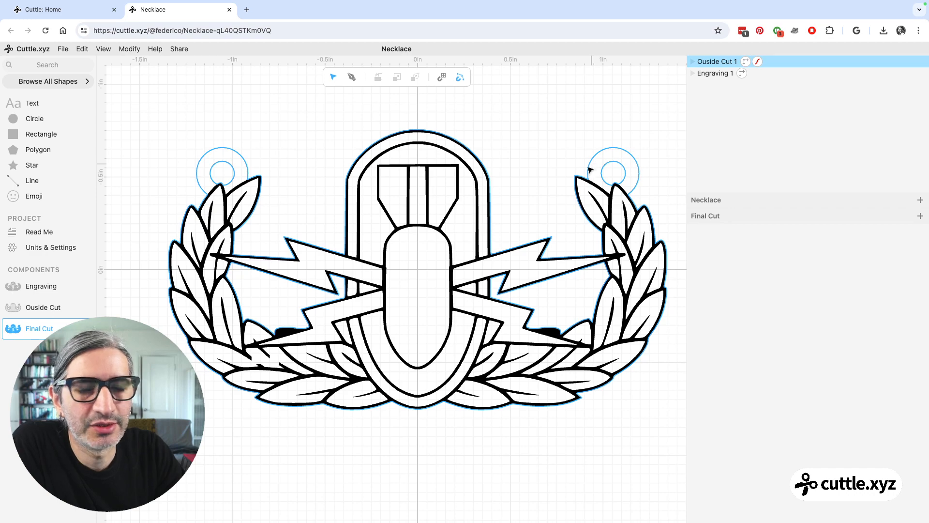
{"action": "scroll", "coordinate": [535, 188], "scroll_direction": "up", "scroll_amount": 1}
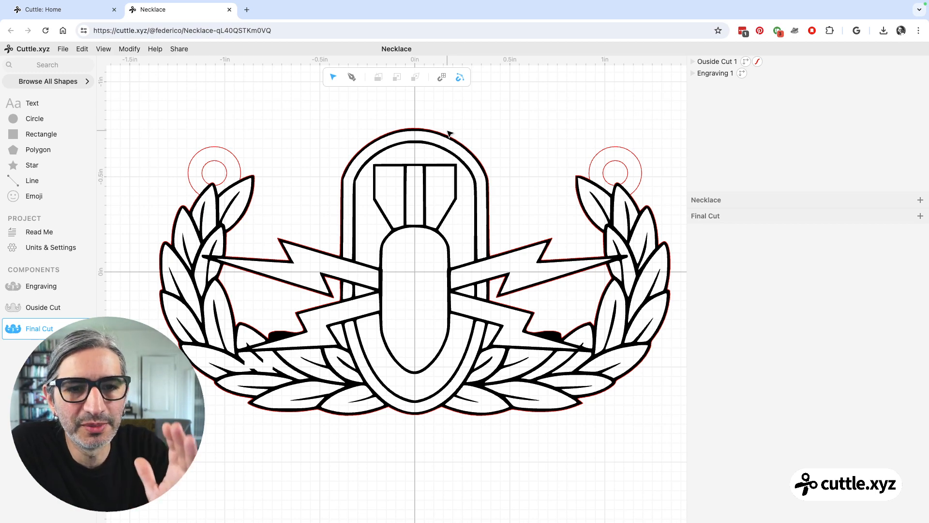
Apply Expand (Offset) to Path 1 in the Ouside Cut component and check the enlarged outline in Final Cut.
{"action": "left_click", "coordinate": [42, 309]}
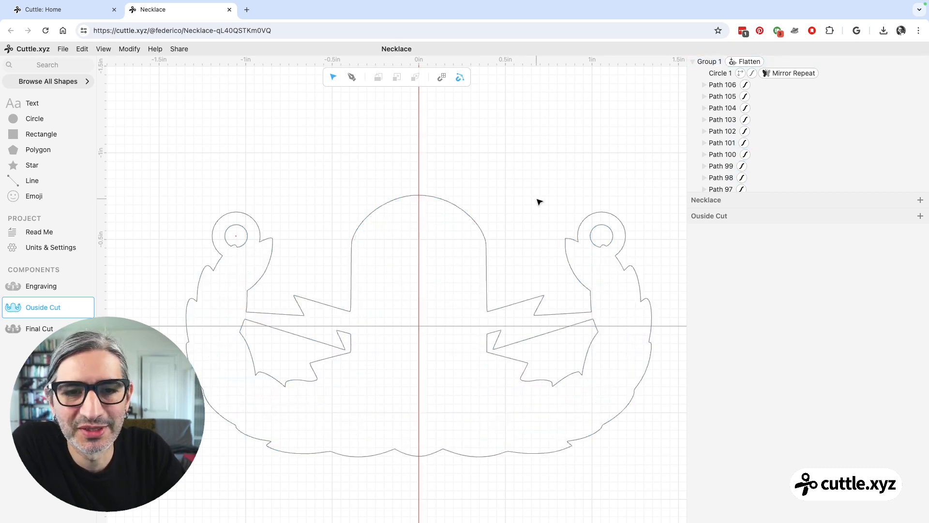
{"action": "scroll", "coordinate": [533, 206], "scroll_direction": "down", "scroll_amount": 1}
{"action": "scroll", "coordinate": [537, 202], "scroll_direction": "down", "scroll_amount": 1}
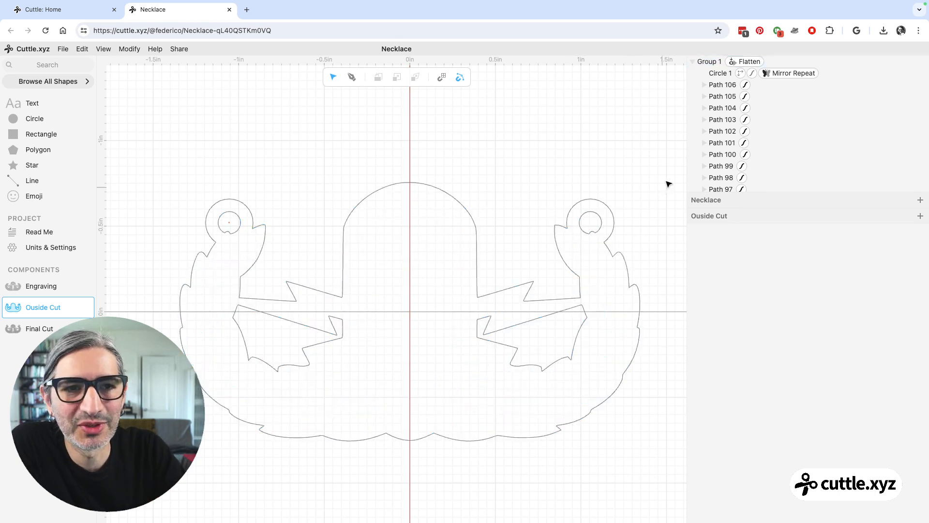
{"action": "left_click", "coordinate": [761, 145]}
{"action": "scroll", "coordinate": [762, 147], "scroll_direction": "down", "scroll_amount": 20}
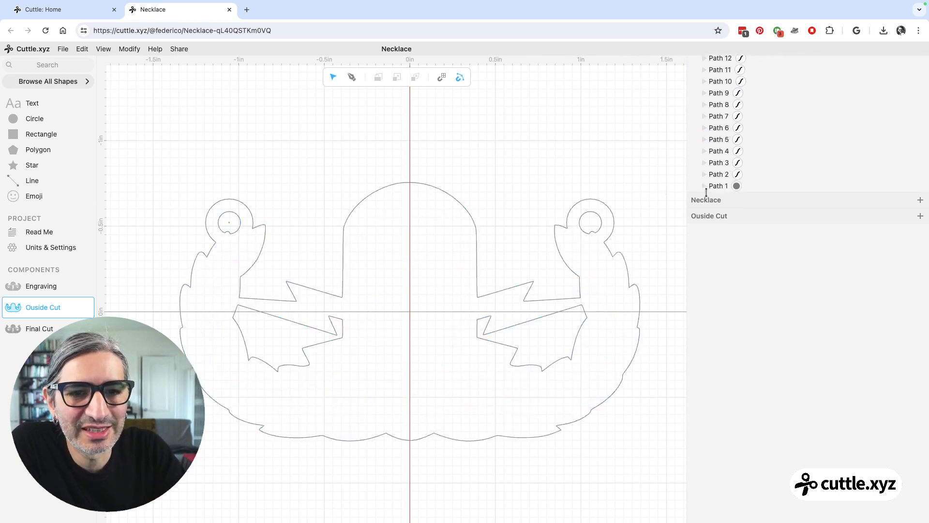
{"action": "left_click", "coordinate": [715, 187]}
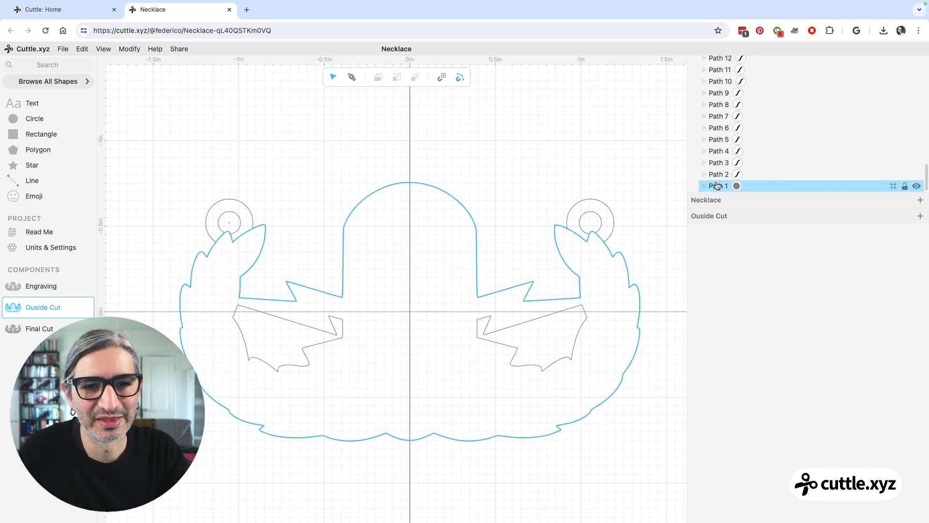
{"action": "left_click", "coordinate": [717, 187]}
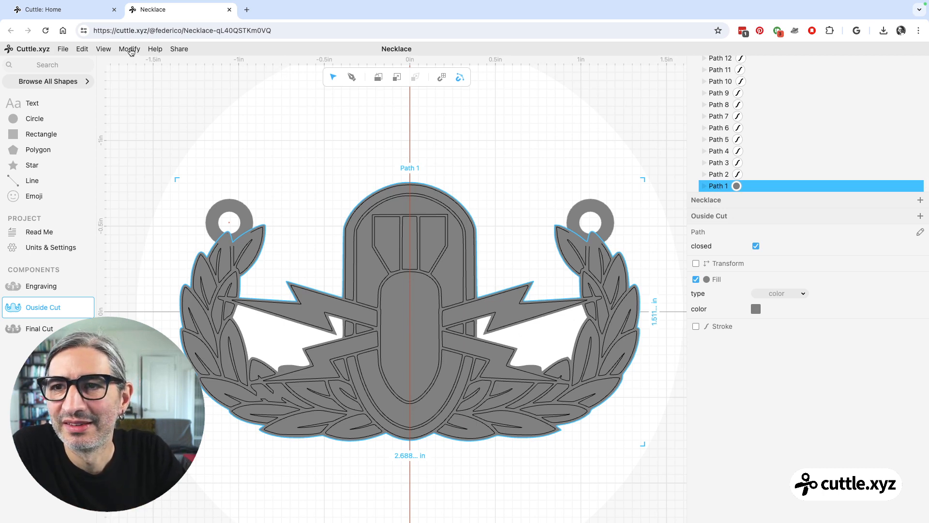
{"action": "left_click", "coordinate": [130, 49]}
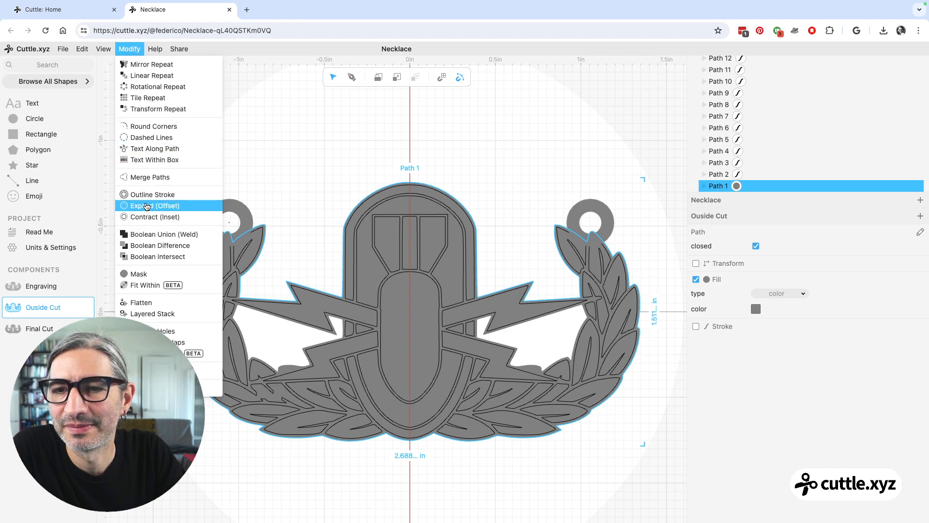
{"action": "left_click", "coordinate": [147, 207]}
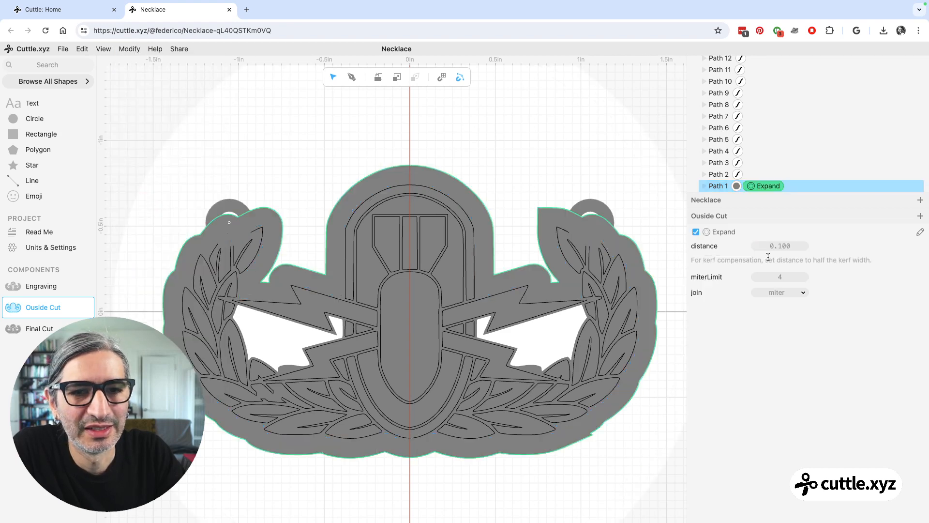
{"action": "left_click", "coordinate": [600, 160]}
{"action": "left_click", "coordinate": [31, 330]}
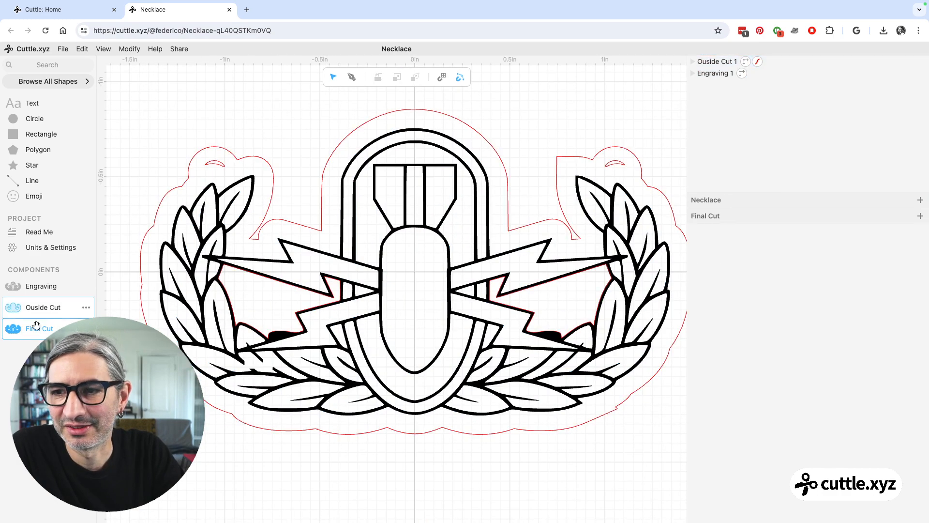
Set the Expand distance of Path 1 in the Ouside Cut component to 0.03.
{"action": "left_click", "coordinate": [29, 308]}
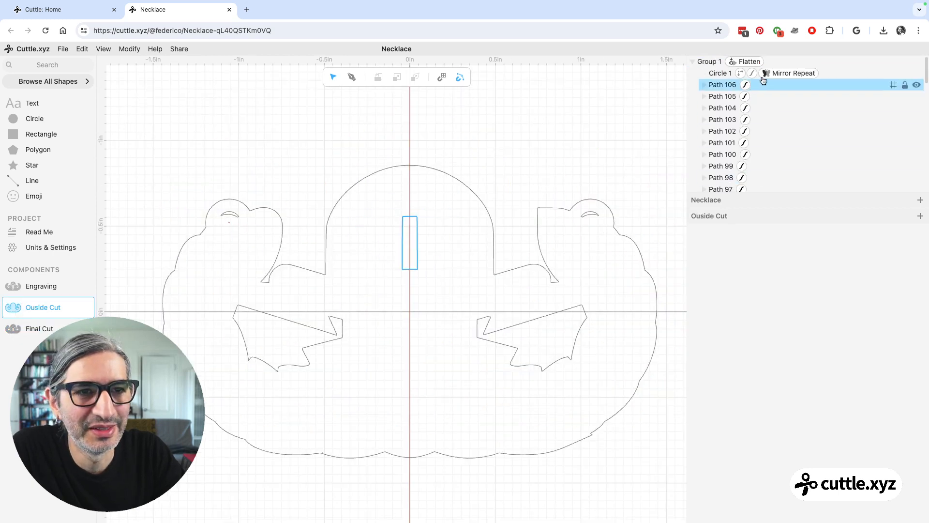
{"action": "scroll", "coordinate": [765, 132], "scroll_direction": "down", "scroll_amount": 20}
{"action": "left_click", "coordinate": [765, 186]}
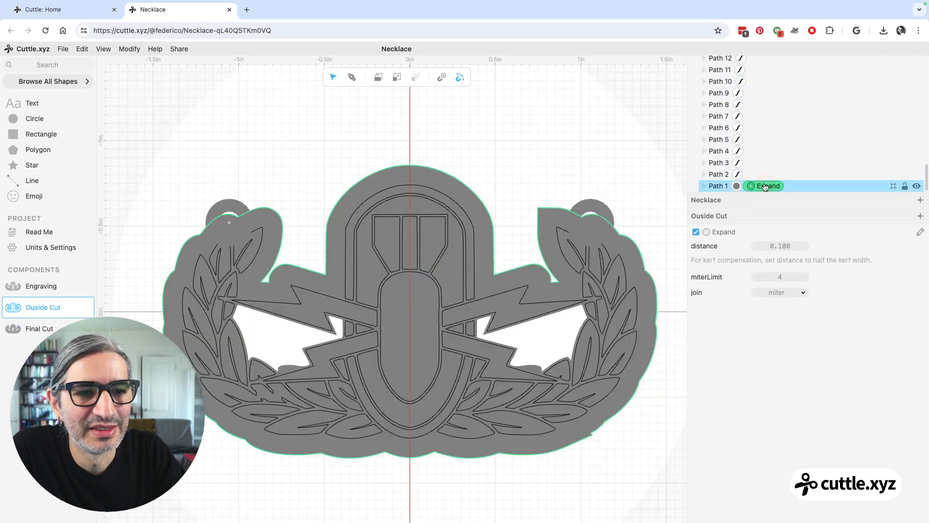
{"action": "left_click", "coordinate": [782, 246]}
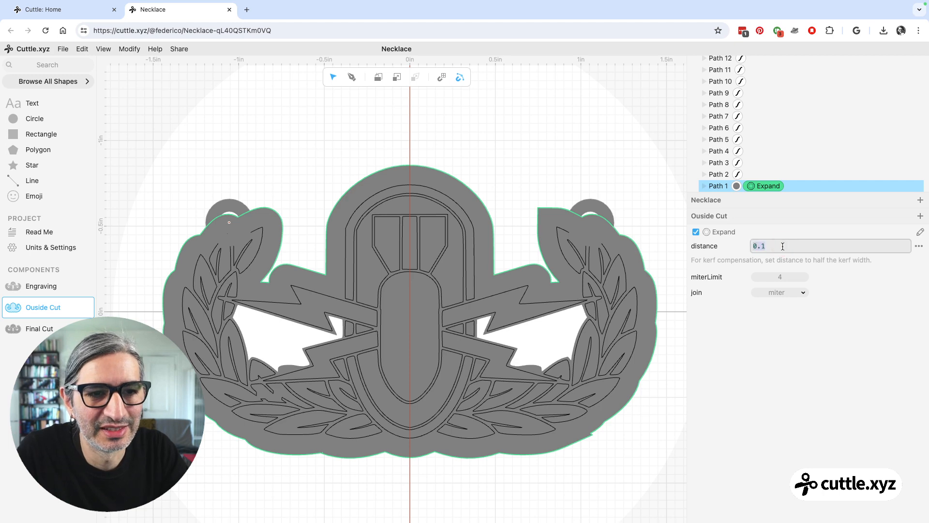
{"action": "type", "text": "0.10"}
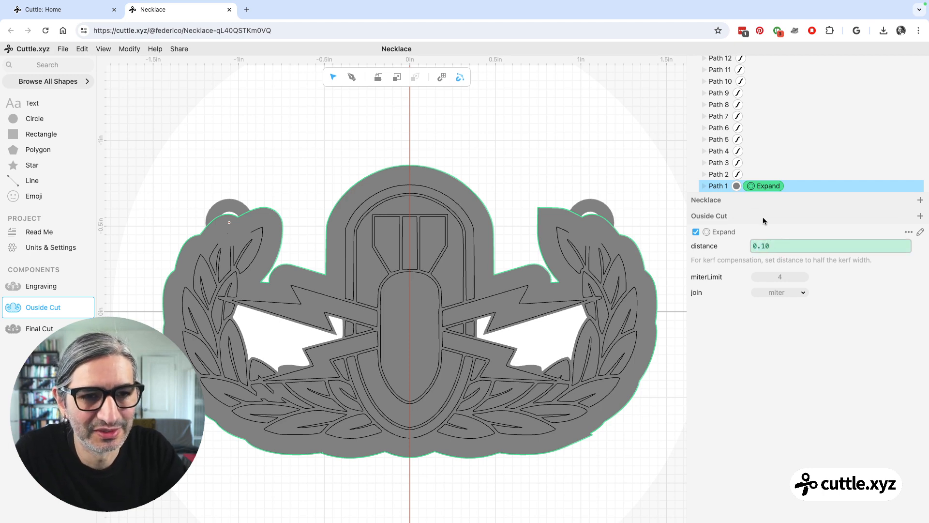
{"action": "left_click_drag", "start_coordinate": [770, 246], "coordinate": [756, 245]}
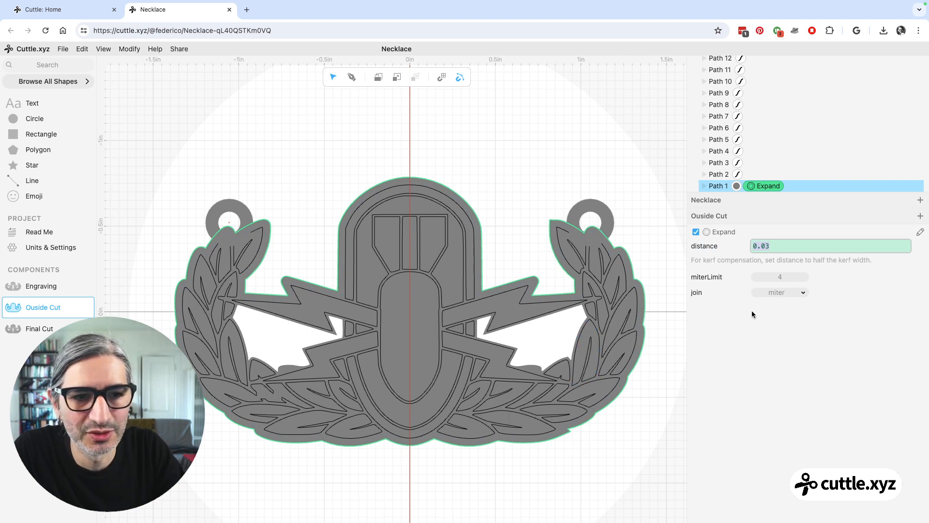
Compare the miter and round joins on Path 1's Expand and set the join to round.
{"action": "left_click", "coordinate": [799, 293]}
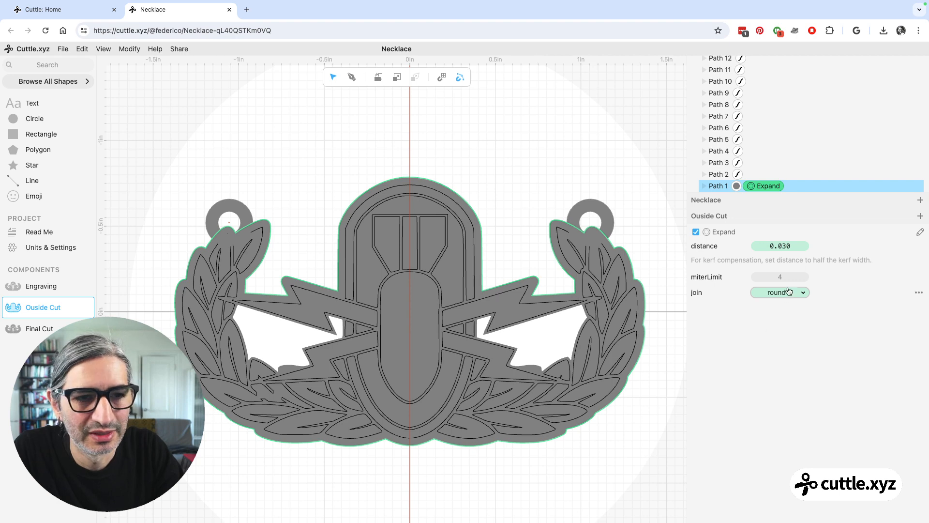
{"action": "left_click", "coordinate": [786, 293]}
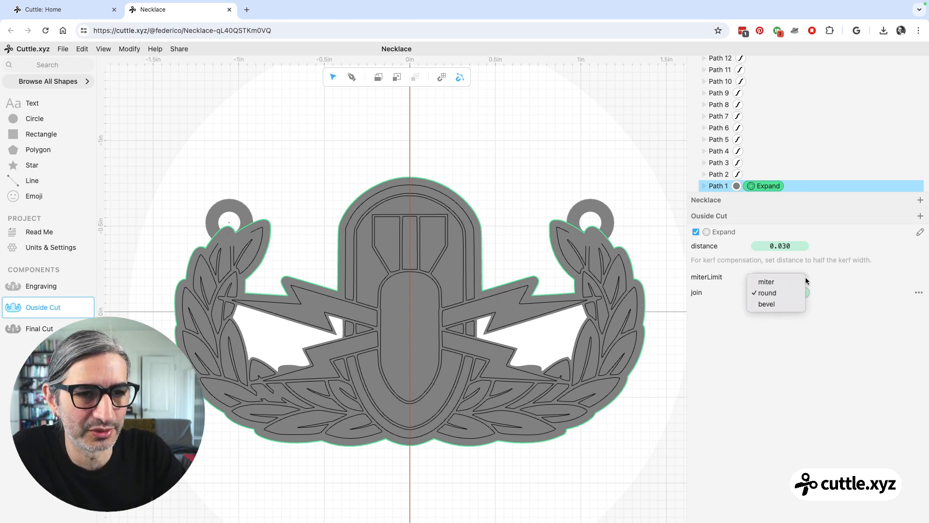
{"action": "left_click", "coordinate": [769, 281]}
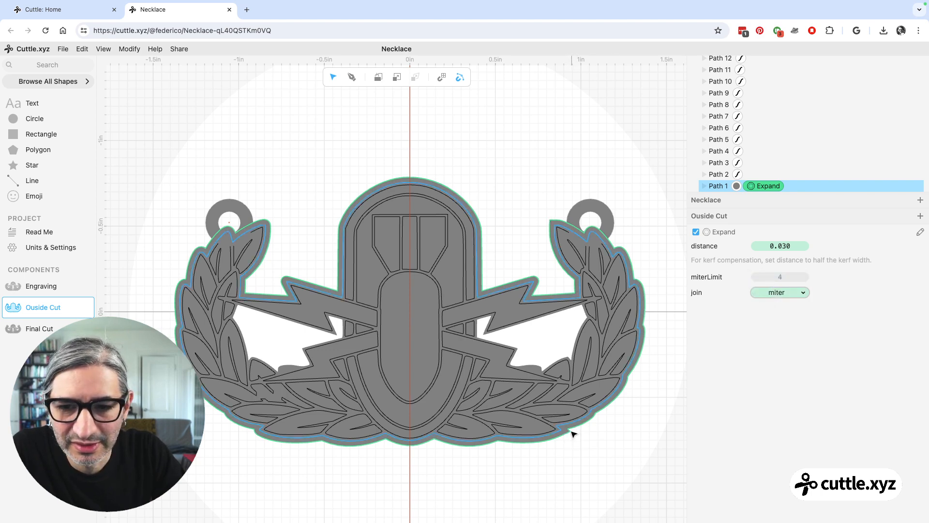
{"action": "left_click", "coordinate": [783, 294]}
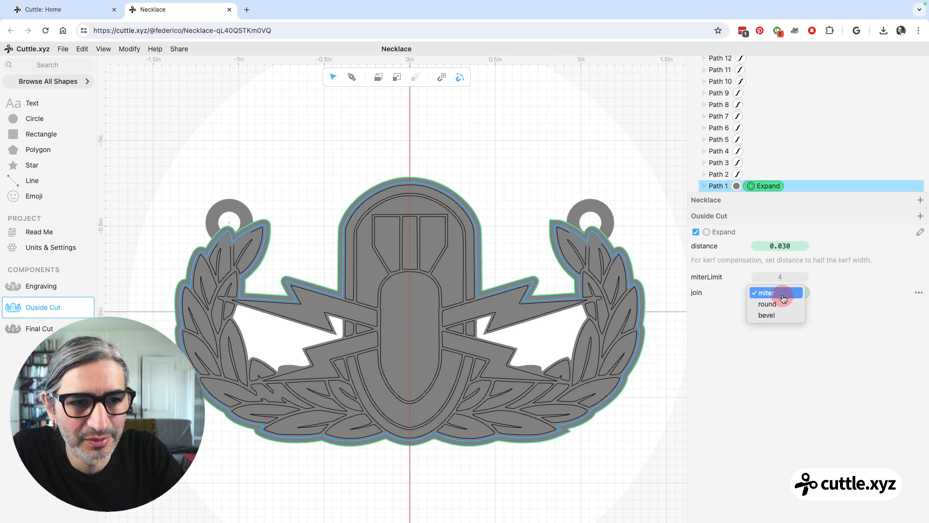
{"action": "left_click", "coordinate": [773, 304]}
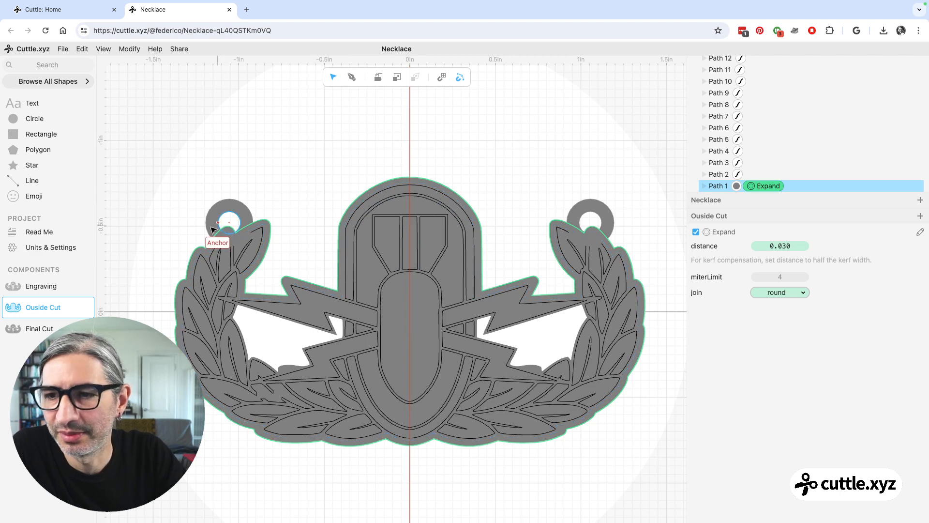
{"action": "left_click", "coordinate": [582, 163]}
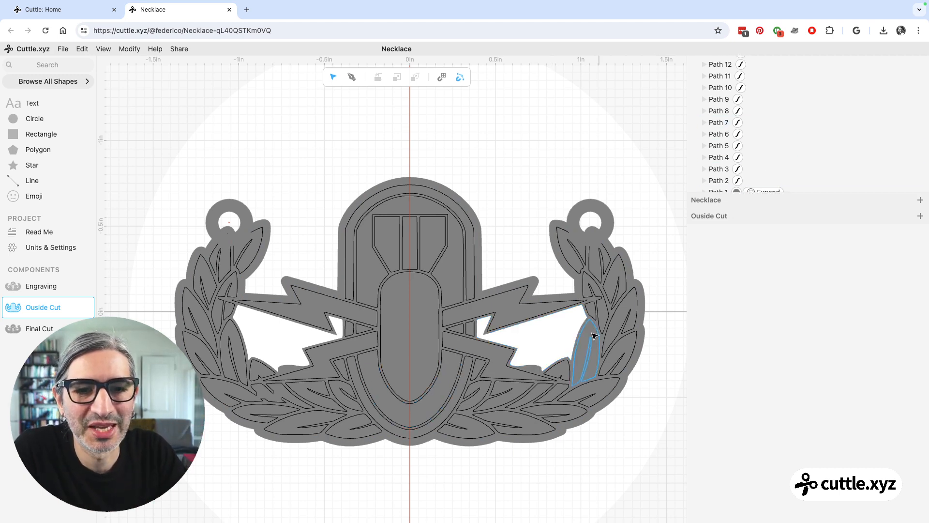
Group the two white inner openings, Path 83 and Path 82, inside the Ouside Cut component.
{"action": "scroll", "coordinate": [782, 146], "scroll_direction": "up", "scroll_amount": 15}
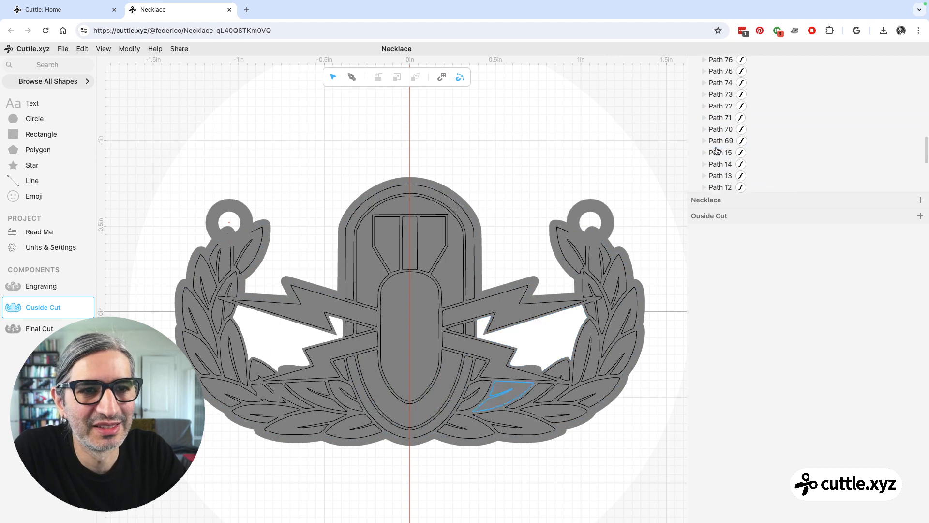
{"action": "left_click", "coordinate": [526, 345]}
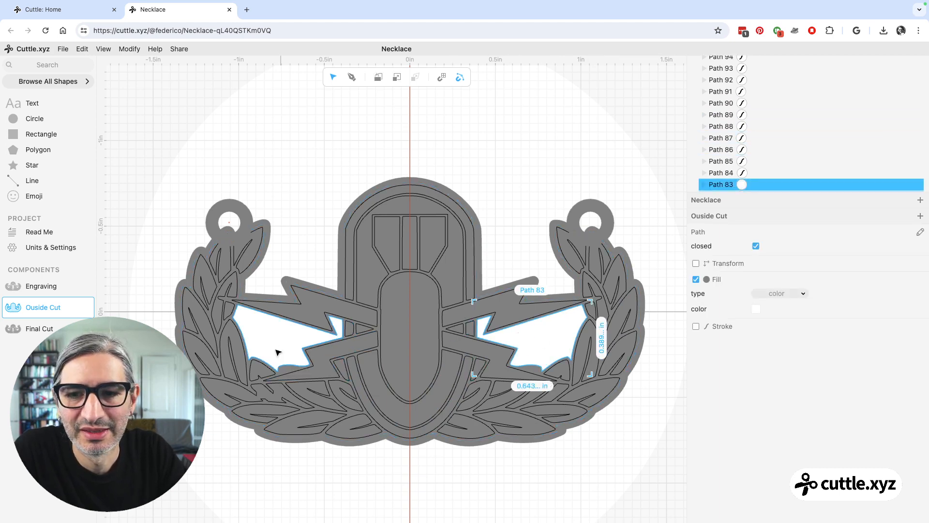
{"action": "left_click", "coordinate": [268, 337]}
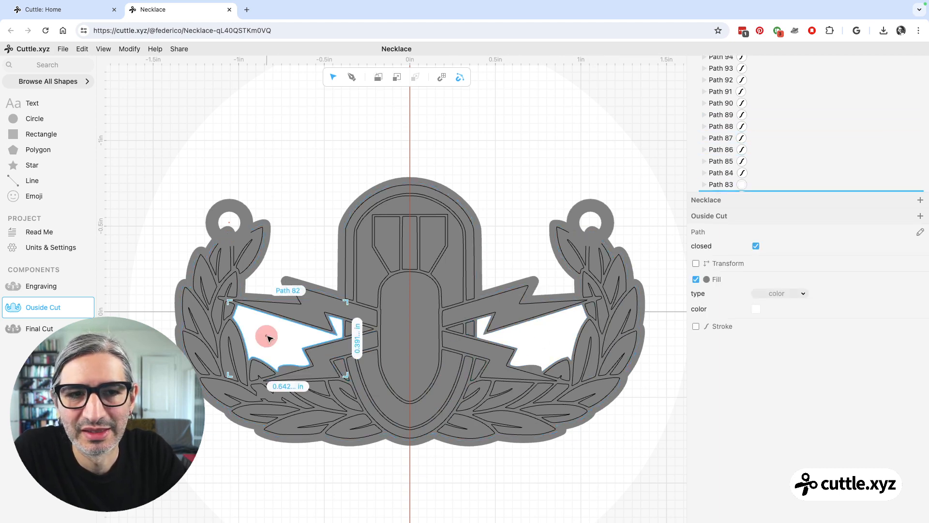
{"action": "left_click", "coordinate": [562, 346], "text": "shift"}
{"action": "scroll", "coordinate": [745, 145], "scroll_direction": "down", "scroll_amount": 2}
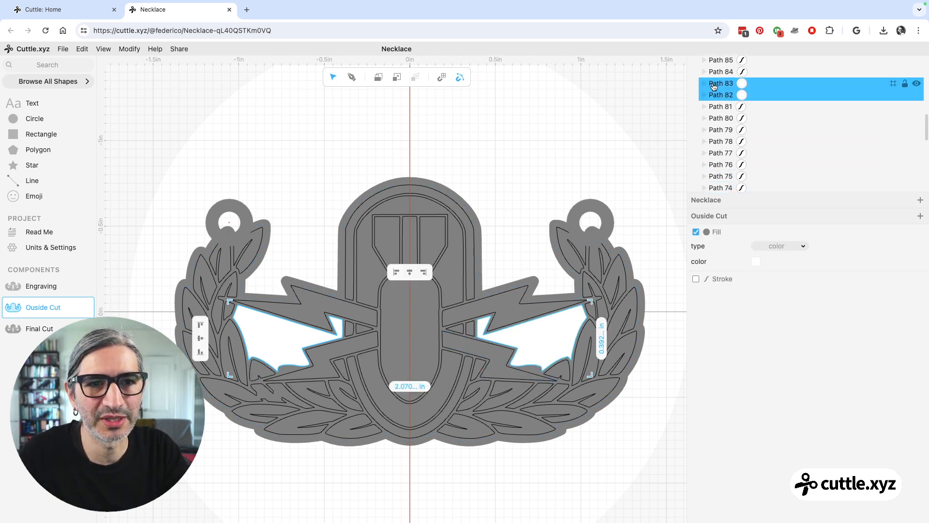
{"action": "right_click", "coordinate": [714, 86]}
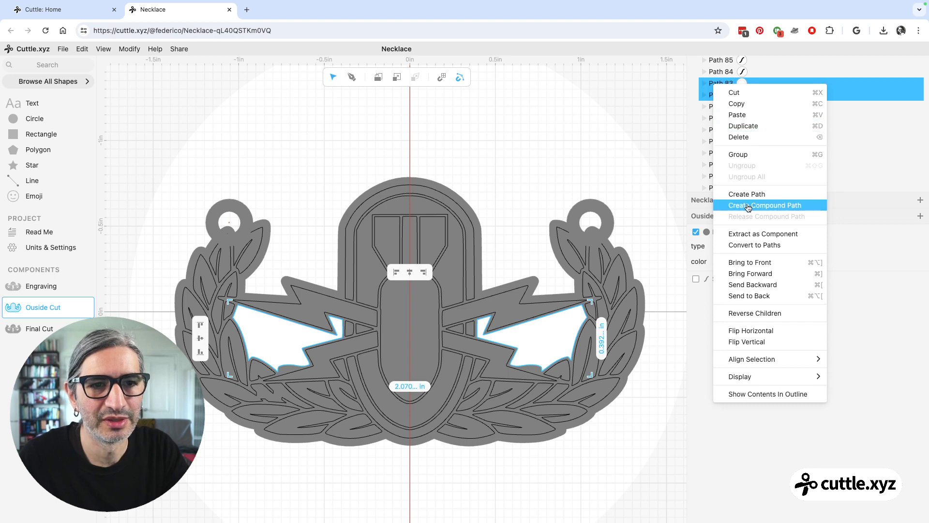
{"action": "left_click", "coordinate": [742, 153]}
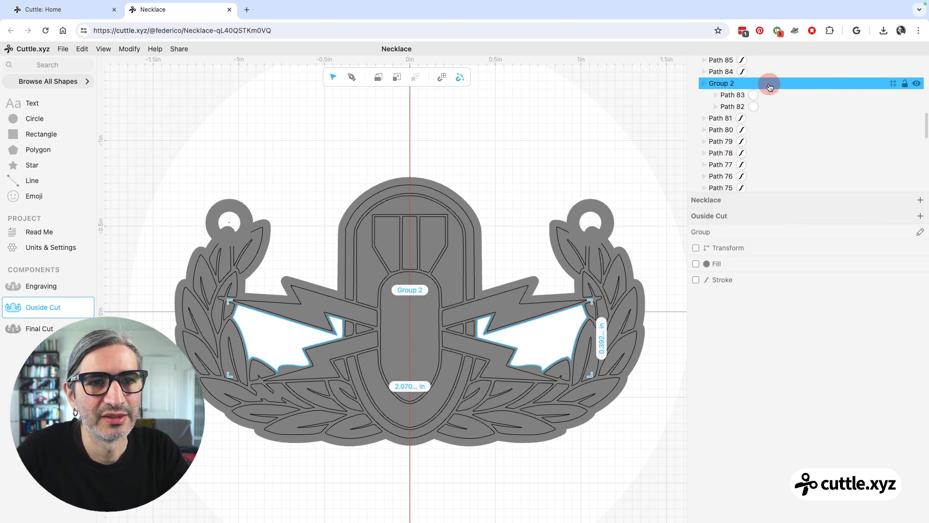
Try Expand (Offset) on the group of two inner openings and remove the modifier again.
{"action": "left_click", "coordinate": [131, 49]}
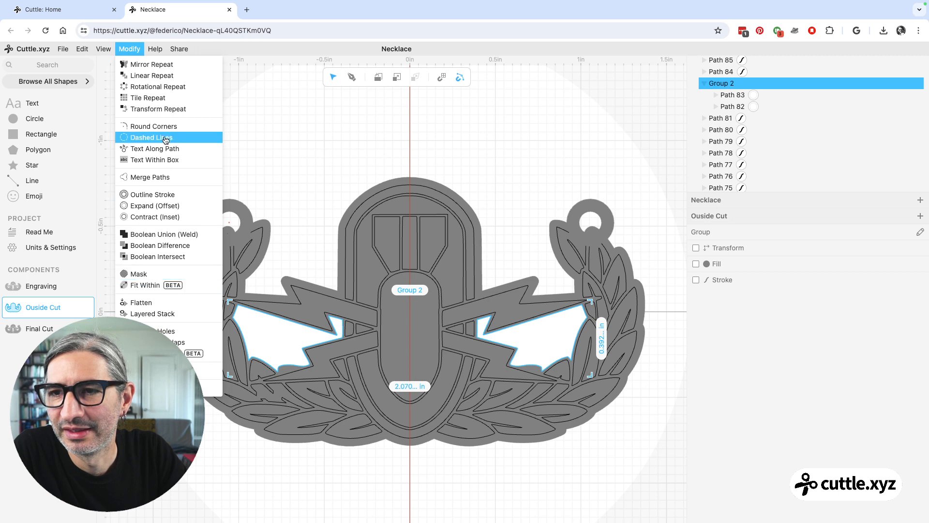
{"action": "left_click", "coordinate": [175, 206]}
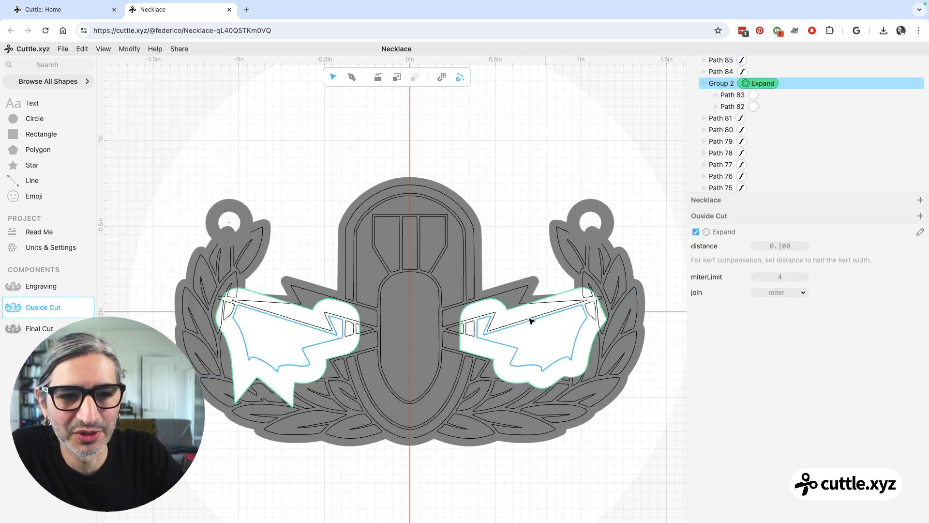
{"action": "key", "text": "Delete"}
Apply Contract (Inset) to Group 2, which holds the two inner openings.
{"action": "left_click", "coordinate": [764, 84]}
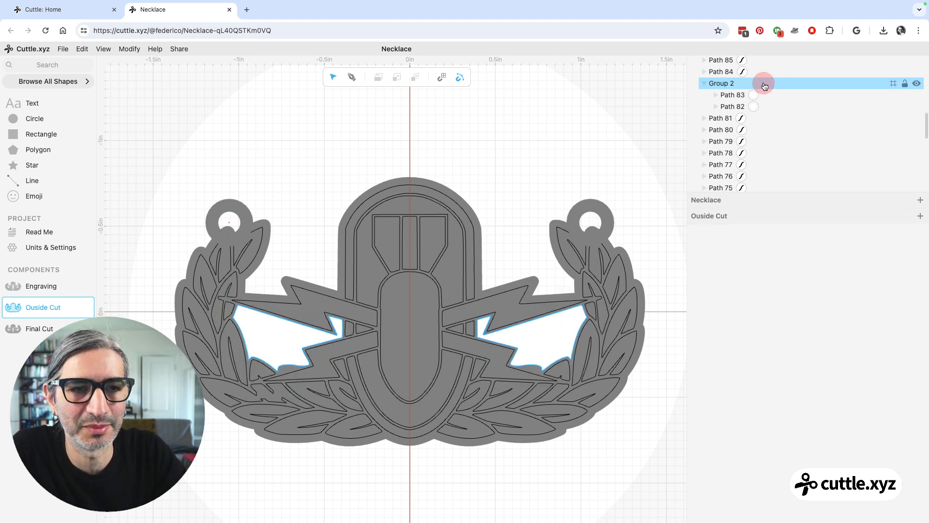
{"action": "left_click", "coordinate": [135, 52]}
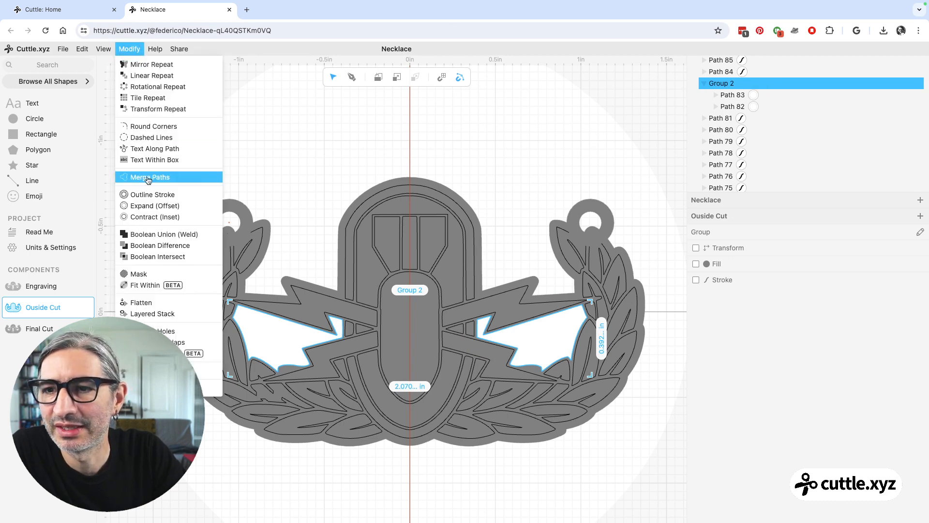
{"action": "left_click", "coordinate": [167, 218]}
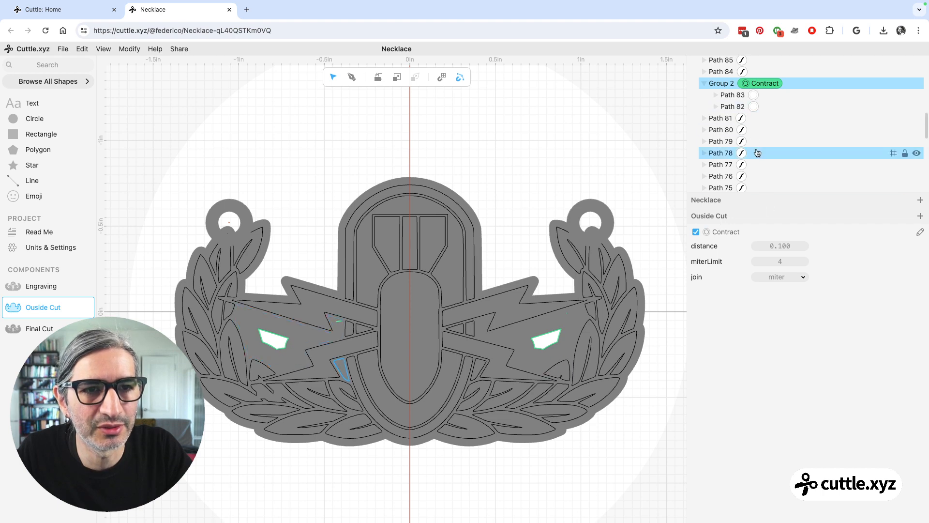
Extract the distance of Path 1's Expand as a component parameter named offsetDistance and set that parameter to 0.02.
{"action": "scroll", "coordinate": [754, 147], "scroll_direction": "down", "scroll_amount": 15}
{"action": "left_click", "coordinate": [759, 187]}
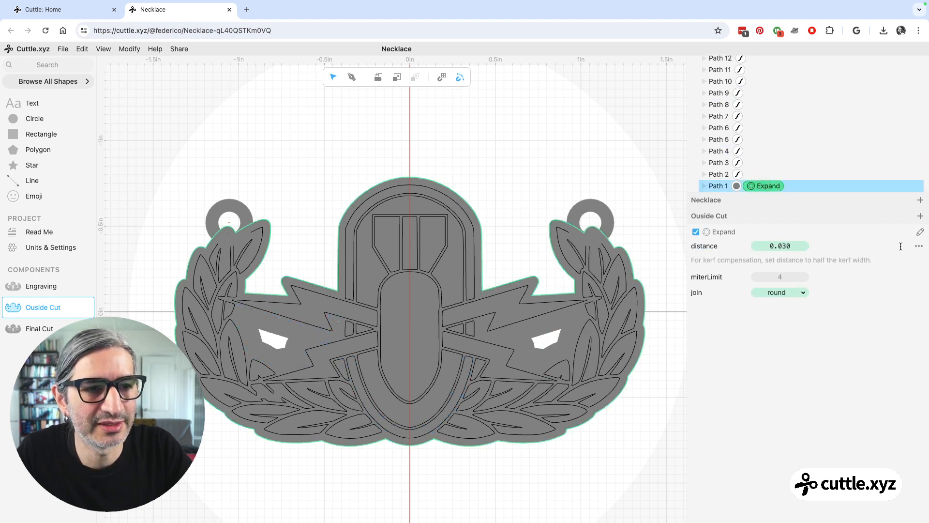
{"action": "left_click", "coordinate": [919, 248]}
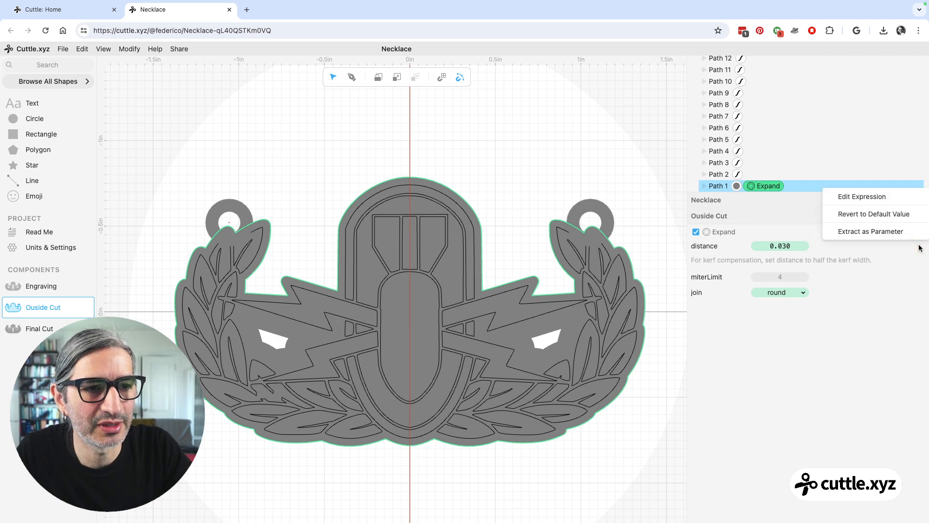
{"action": "left_click", "coordinate": [887, 233]}
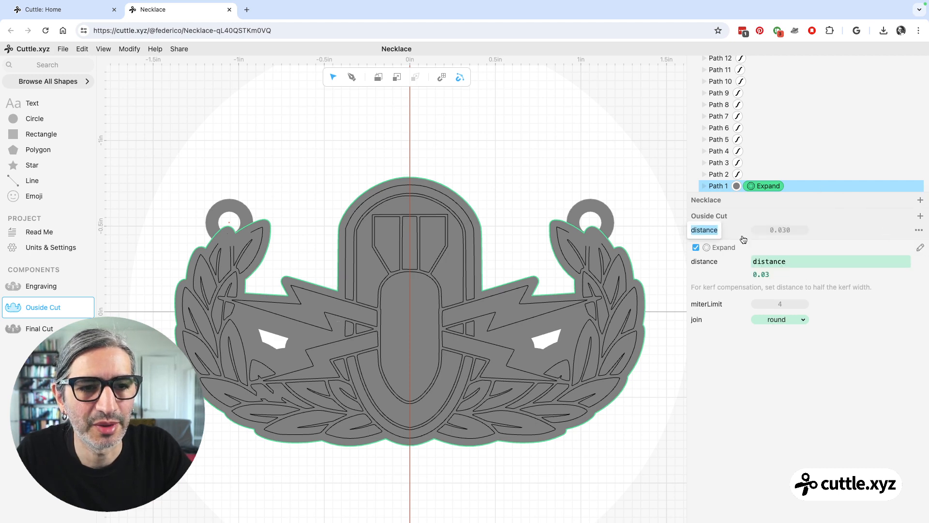
{"action": "type", "text": "of"}
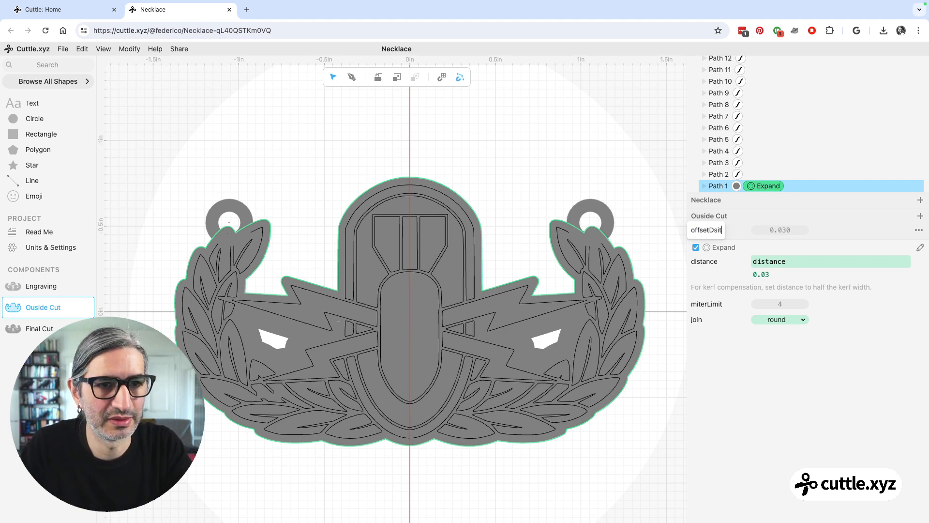
{"action": "type", "text": "fsetDis"}
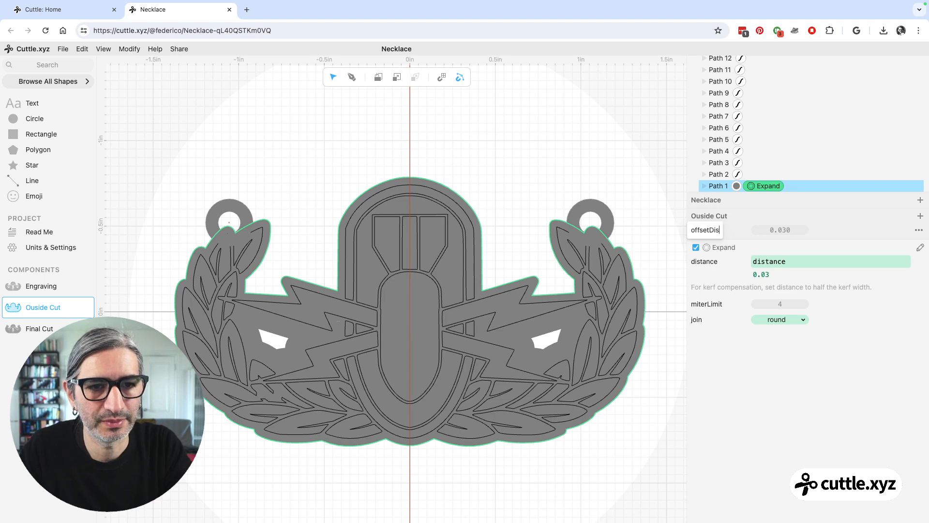
{"action": "type", "text": "tance"}
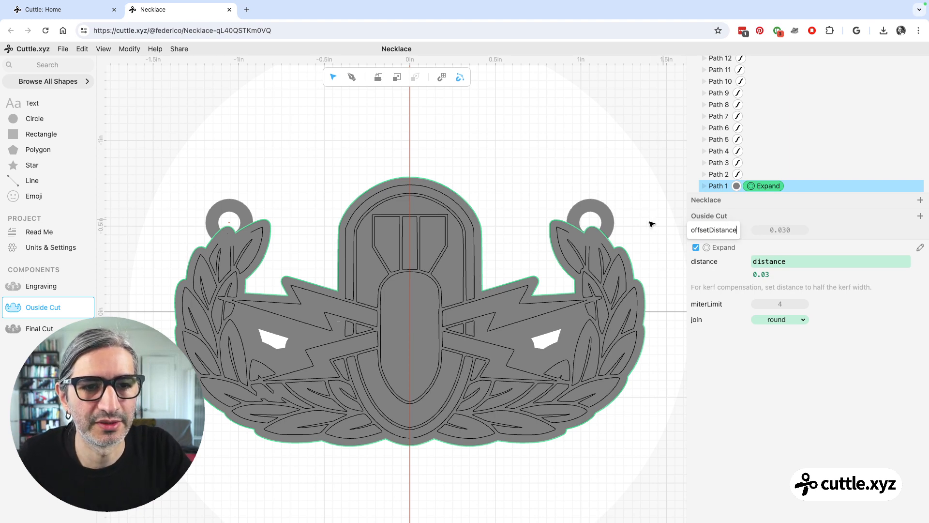
{"action": "key", "text": "Return"}
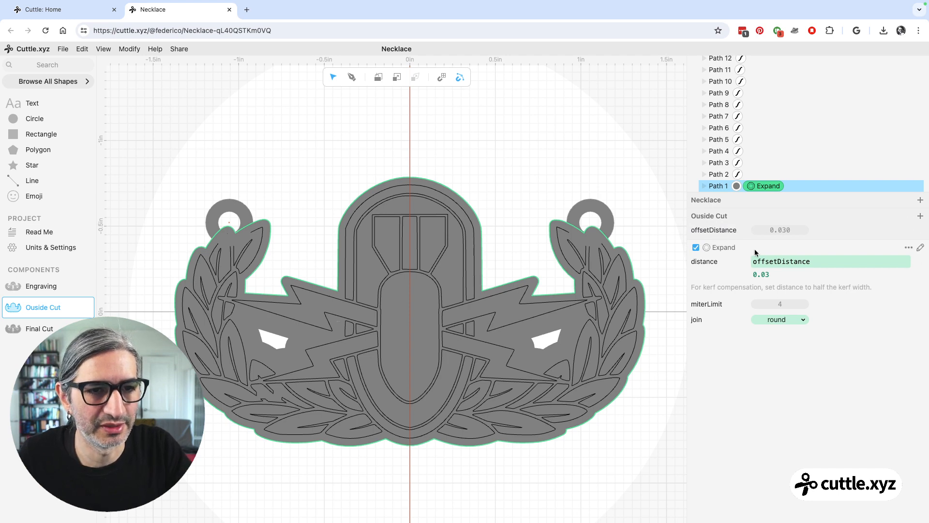
{"action": "mouse_move", "coordinate": [781, 228]}
{"action": "left_mouse_down"}
{"action": "mouse_move", "coordinate": [760, 231]}
{"action": "mouse_move", "coordinate": [771, 231]}
{"action": "left_mouse_up"}
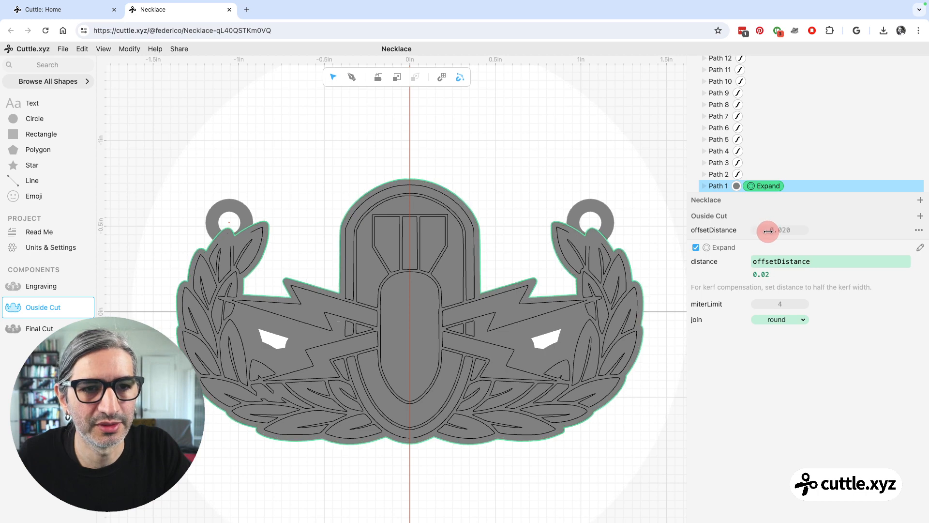
Link the distance of Group 2's Contract modifier to the offsetDistance parameter.
{"action": "scroll", "coordinate": [752, 158], "scroll_direction": "up", "scroll_amount": 1}
{"action": "scroll", "coordinate": [751, 158], "scroll_direction": "up", "scroll_amount": 15}
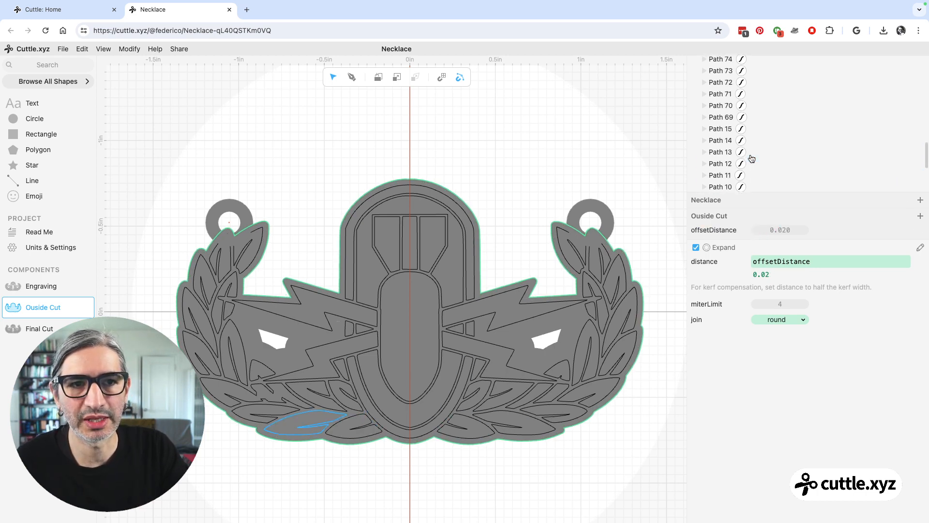
{"action": "left_click", "coordinate": [761, 70]}
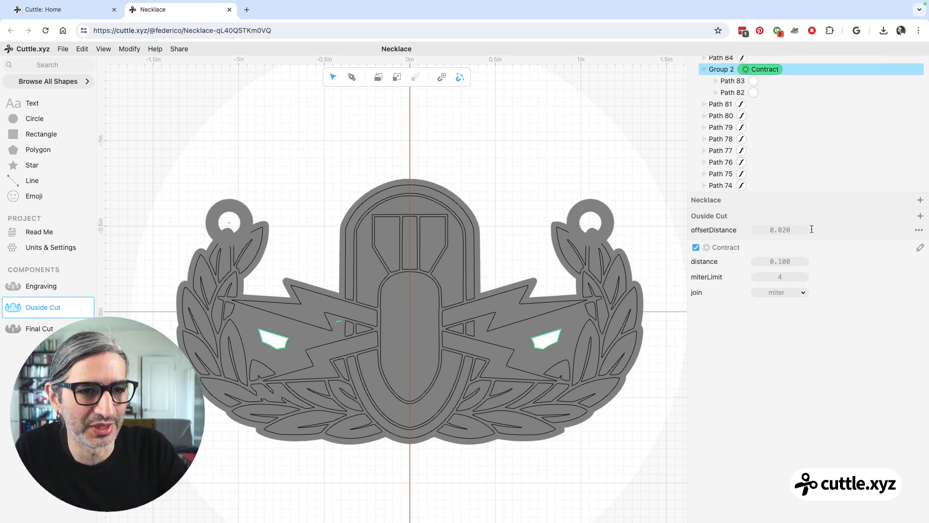
{"action": "left_click", "coordinate": [788, 263]}
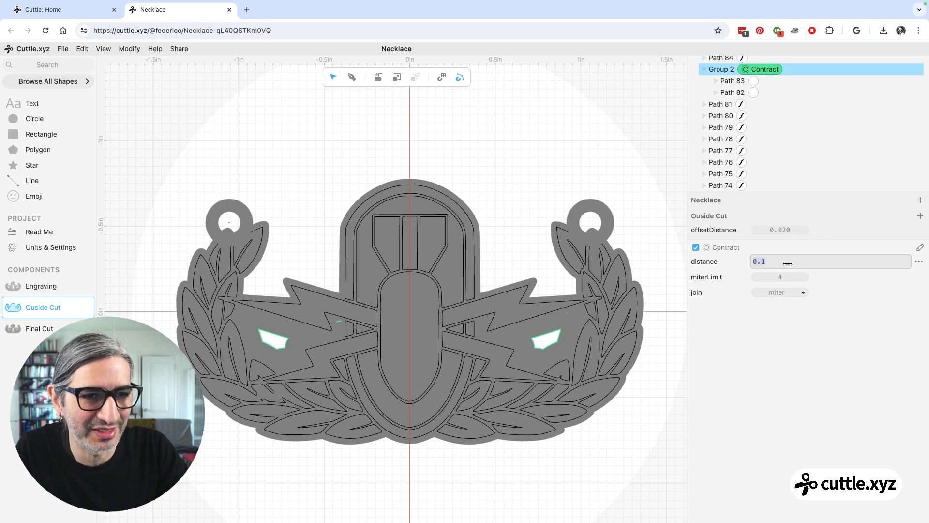
{"action": "type", "text": "offsetDistance"}
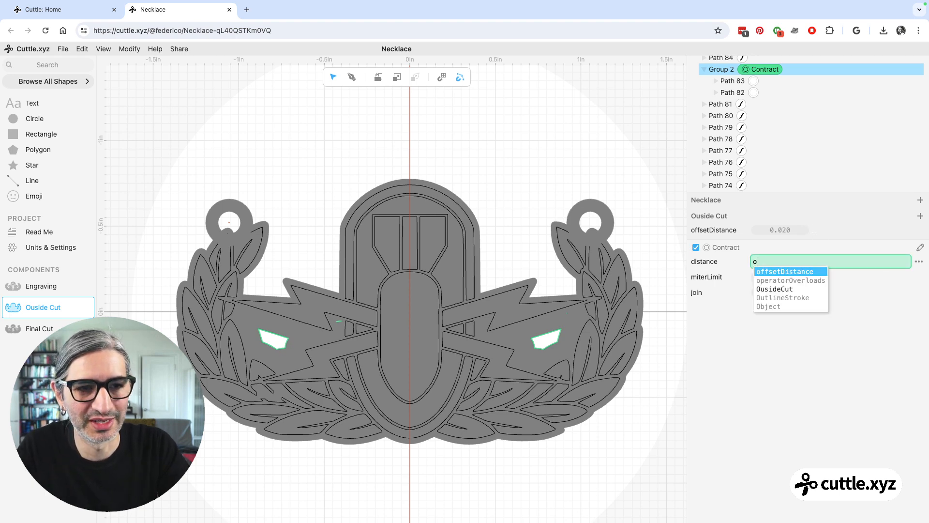
{"action": "key", "text": "Return"}
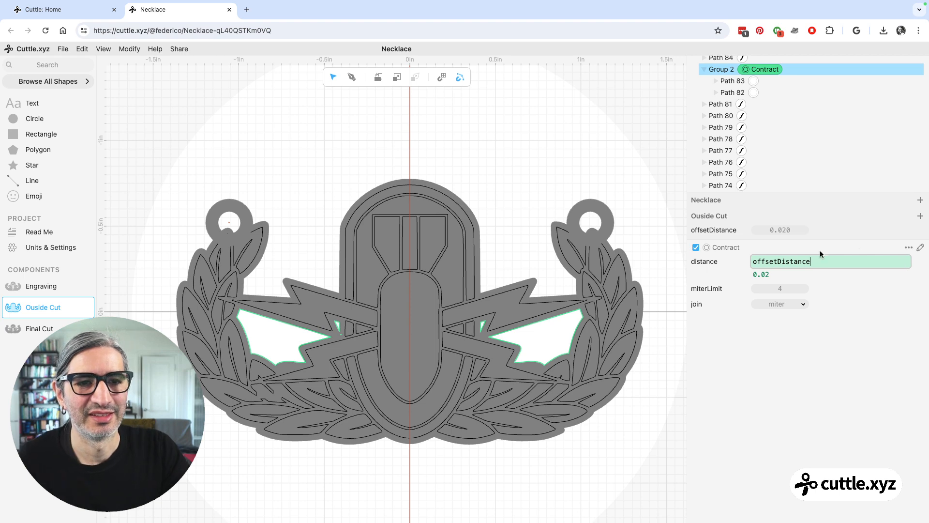
Set the Ouside Cut component's offsetDistance to about 0.009 and move that parameter to the project level.
{"action": "mouse_move", "coordinate": [774, 230]}
{"action": "left_mouse_down"}
{"action": "mouse_move", "coordinate": [791, 231]}
{"action": "mouse_move", "coordinate": [764, 231]}
{"action": "mouse_move", "coordinate": [777, 232]}
{"action": "left_mouse_up"}
{"action": "left_click", "coordinate": [39, 329]}
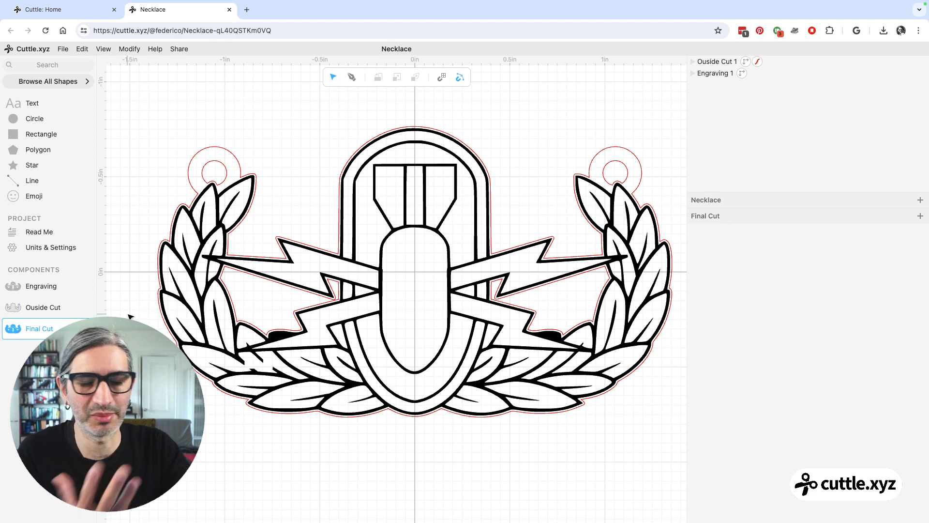
{"action": "left_click", "coordinate": [45, 308]}
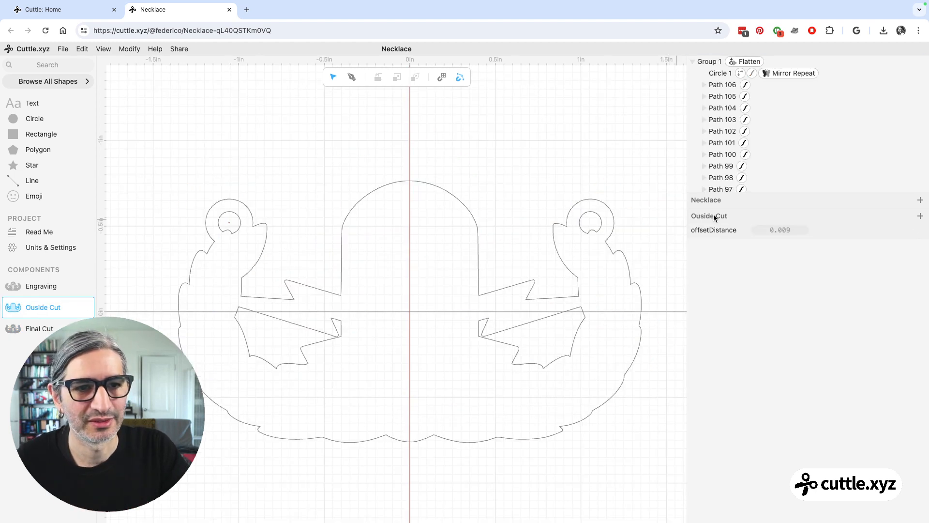
{"action": "left_click", "coordinate": [920, 231]}
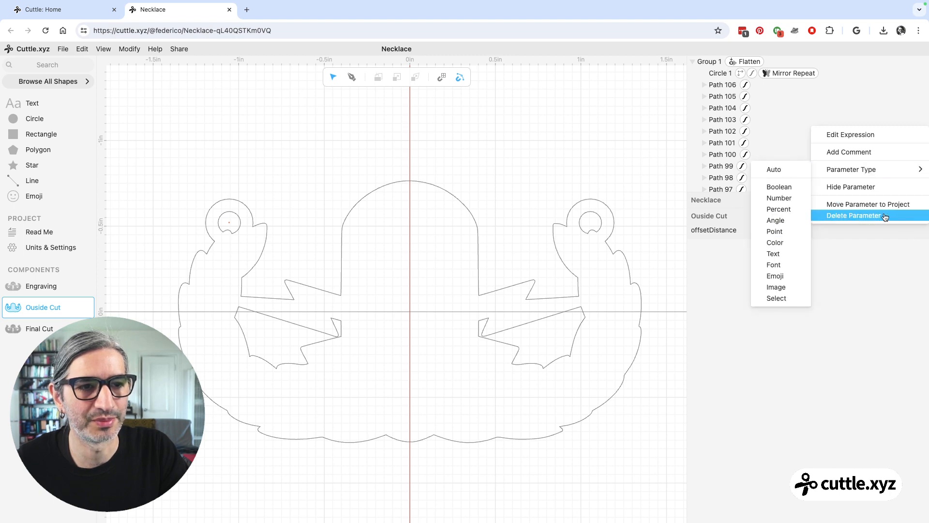
{"action": "left_click", "coordinate": [855, 207]}
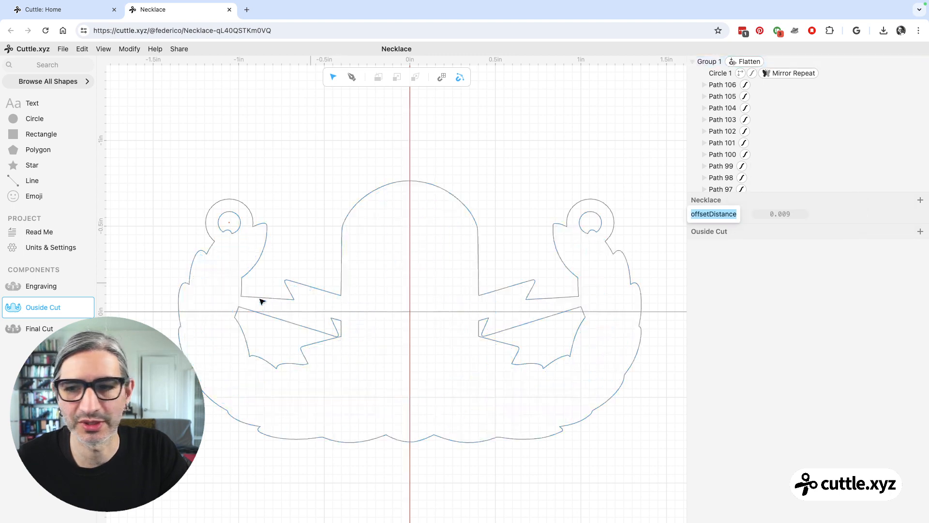
Open the Final Cut component and reduce the project's offsetDistance parameter to about 0.006.
{"action": "left_click", "coordinate": [52, 327]}
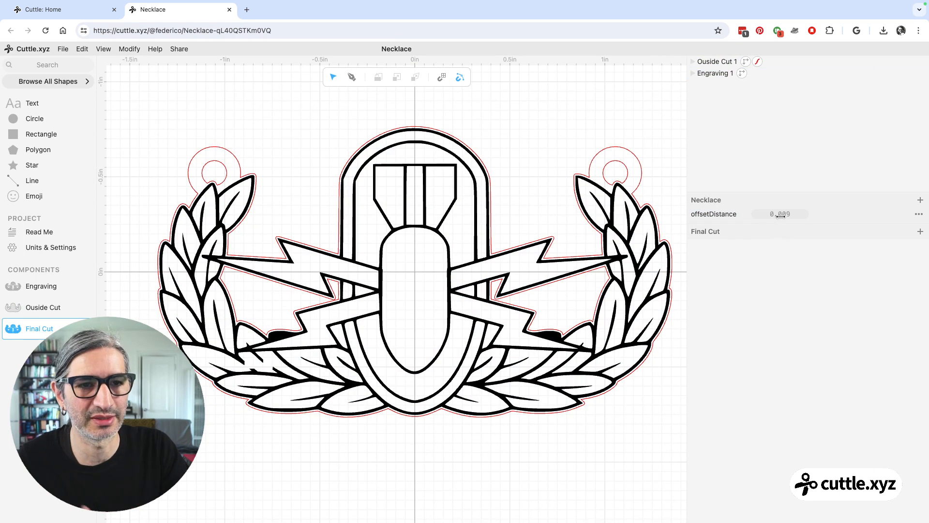
{"action": "mouse_move", "coordinate": [778, 214]}
{"action": "left_mouse_down"}
{"action": "mouse_move", "coordinate": [788, 216]}
{"action": "mouse_move", "coordinate": [773, 225]}
{"action": "left_mouse_up"}
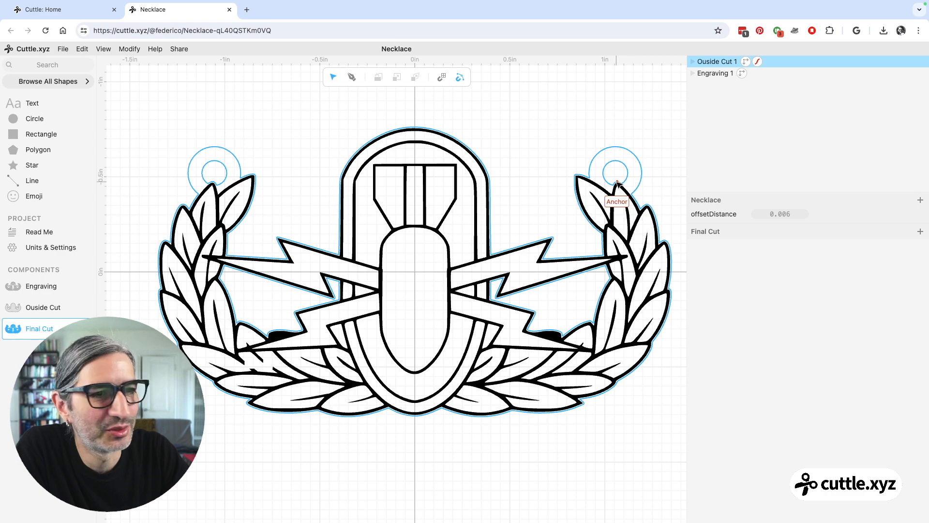
{"action": "left_click", "coordinate": [624, 178]}
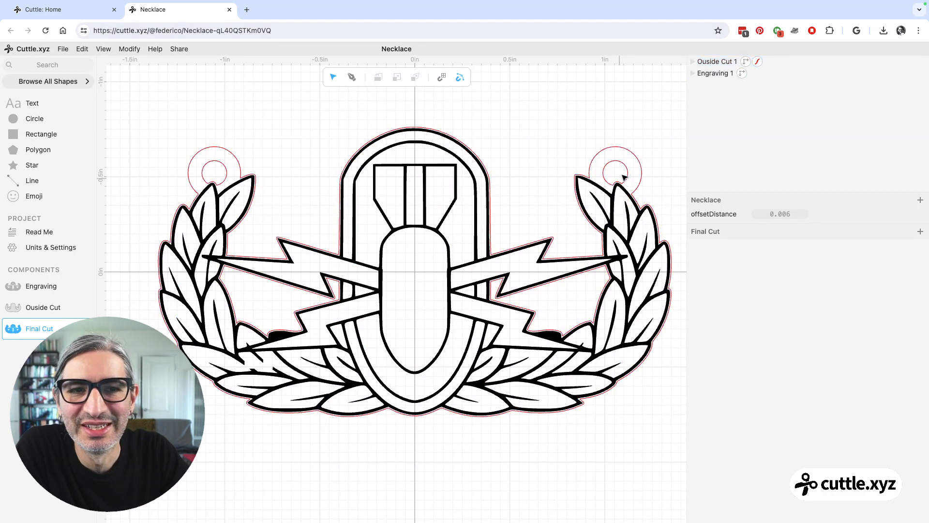
Move Circle 1, the mirrored hanging ring inside Ouside Cut's Group 1, to about x -0.992, y -0.543.
{"action": "double_click", "coordinate": [221, 165]}
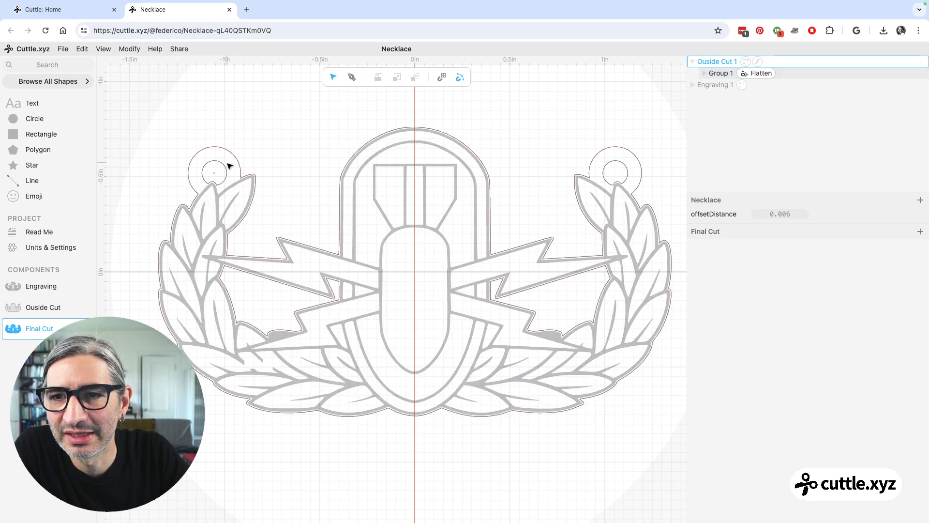
{"action": "double_click", "coordinate": [222, 169]}
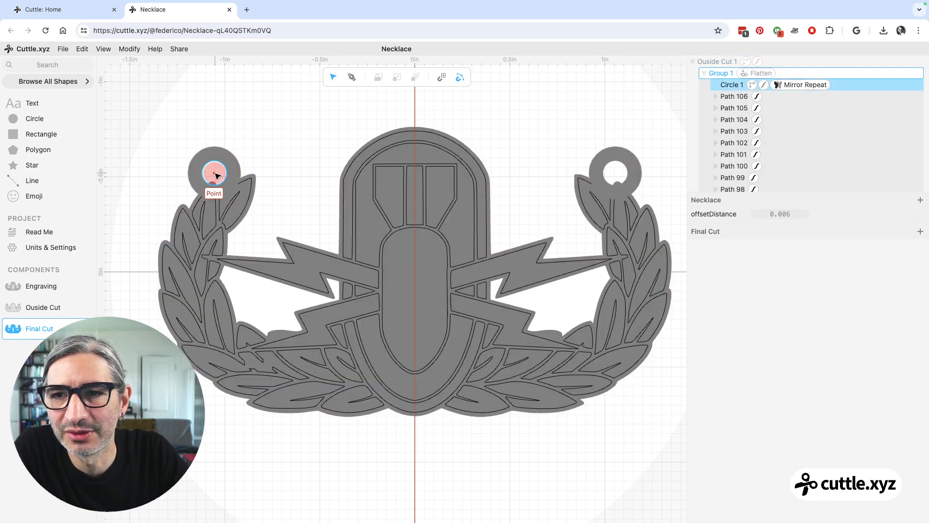
{"action": "left_click_drag", "start_coordinate": [216, 175], "coordinate": [225, 170]}
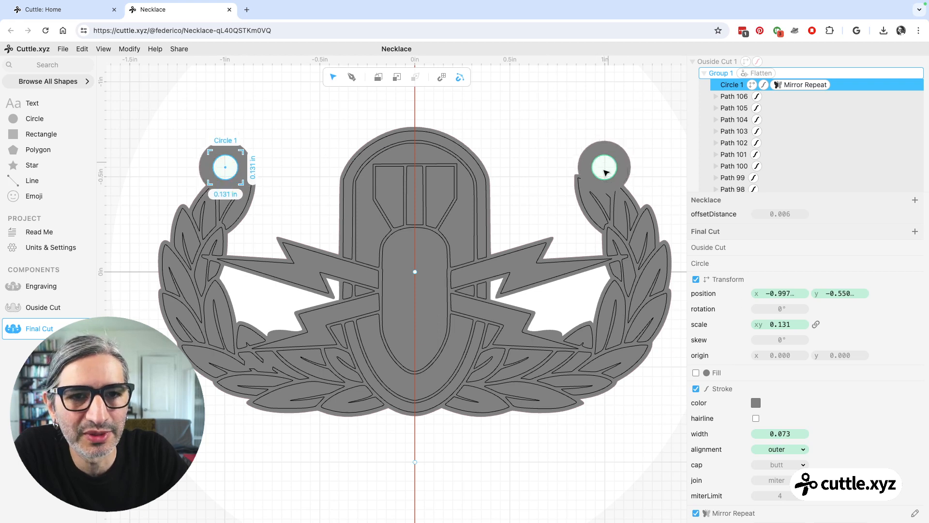
{"action": "left_click_drag", "start_coordinate": [228, 168], "coordinate": [227, 169]}
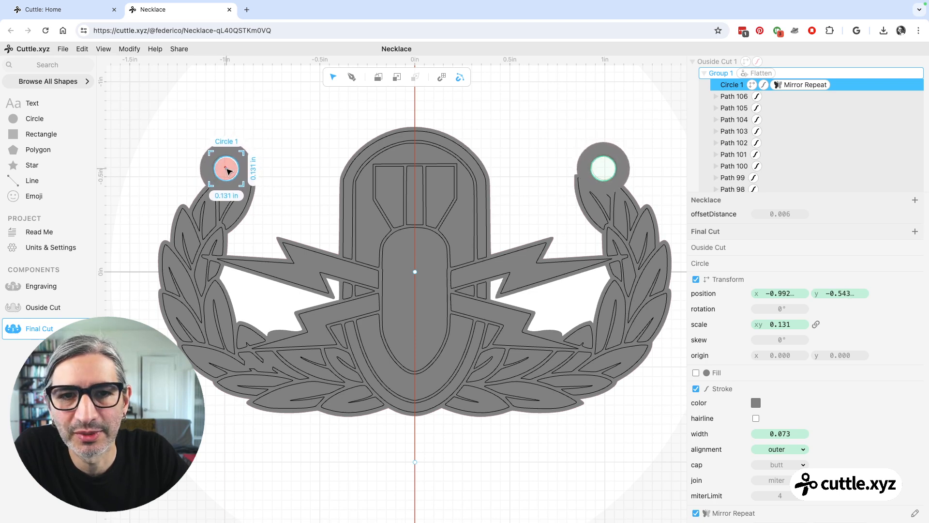
{"action": "left_click", "coordinate": [276, 118]}
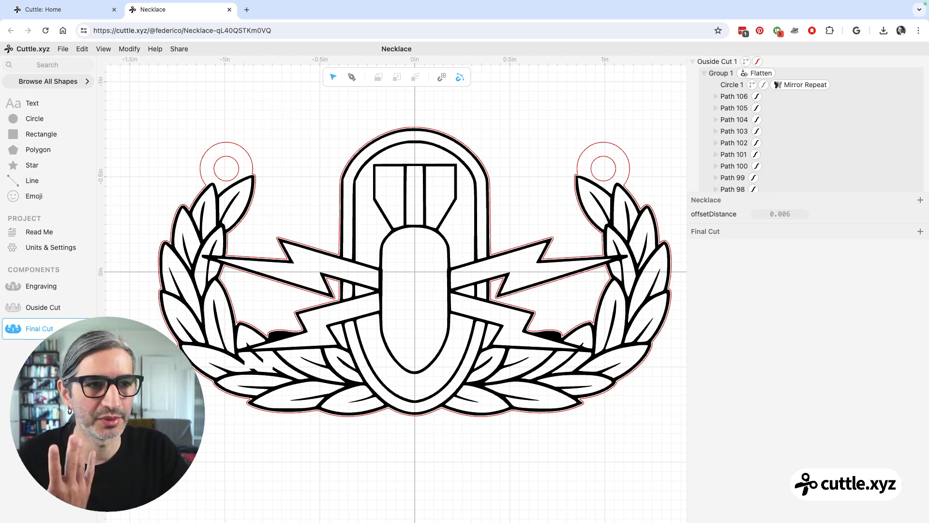
In the Ouside Cut component, extract the position of Circle 1 as a parameter.
{"action": "left_click", "coordinate": [45, 309]}
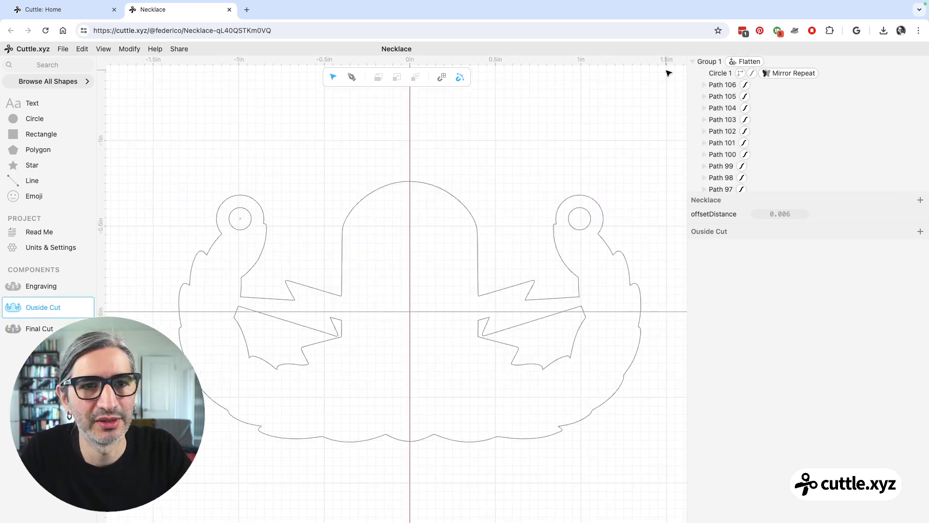
{"action": "left_click", "coordinate": [739, 75]}
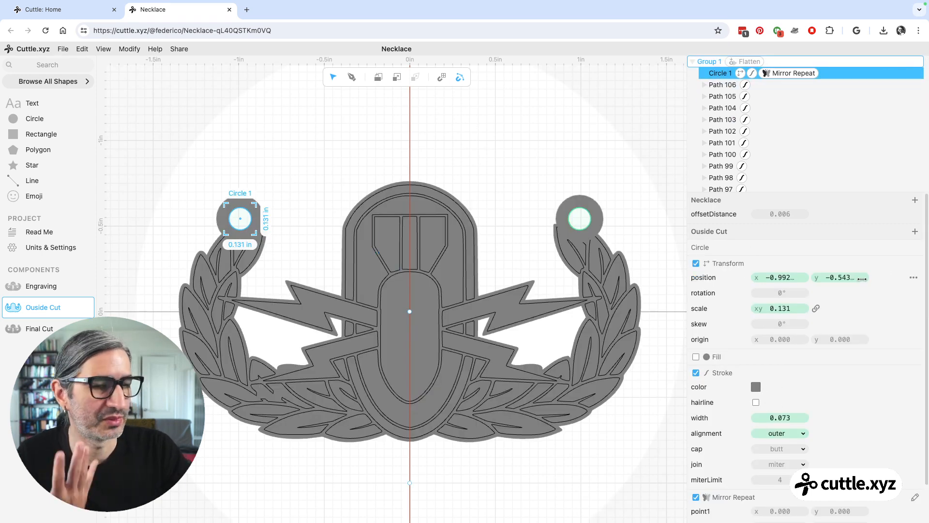
{"action": "left_click", "coordinate": [914, 278]}
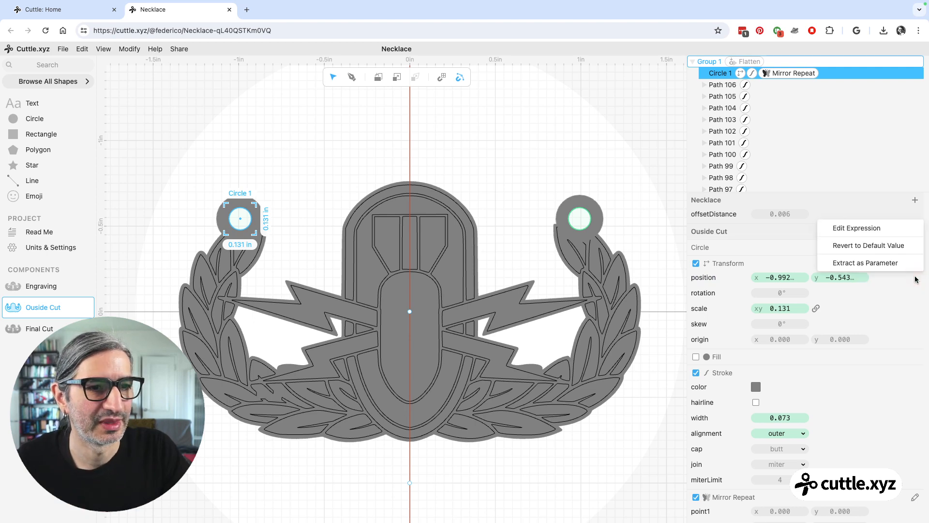
{"action": "left_click", "coordinate": [846, 263]}
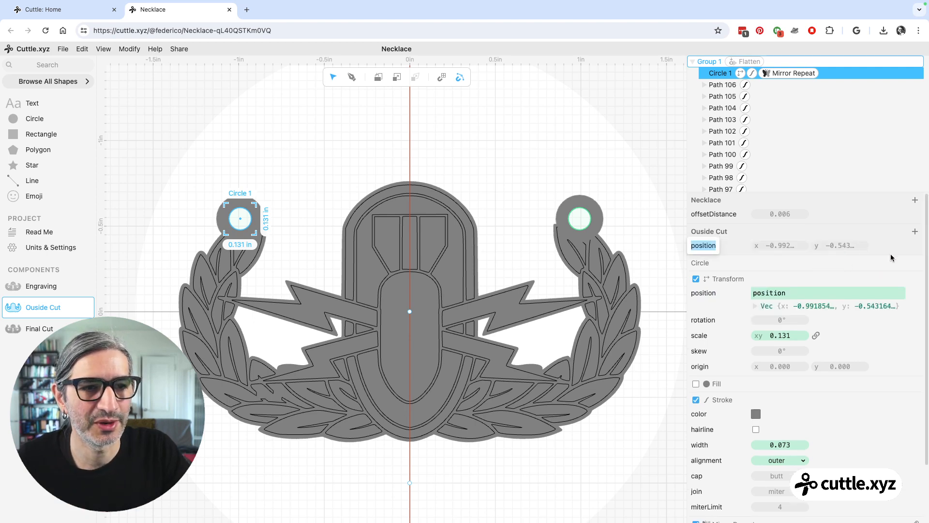
Move the extracted position parameter to the project level and rename it holePosition.
{"action": "left_click", "coordinate": [914, 245]}
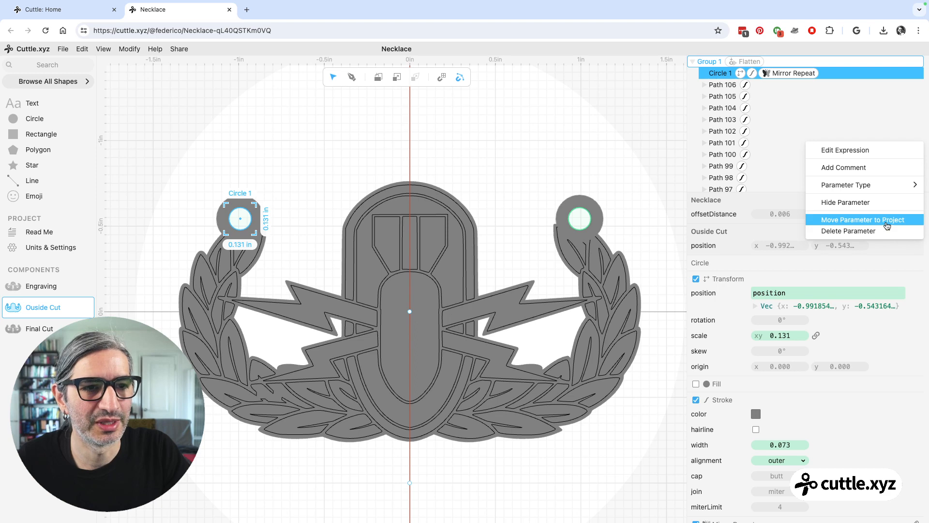
{"action": "left_click", "coordinate": [887, 220]}
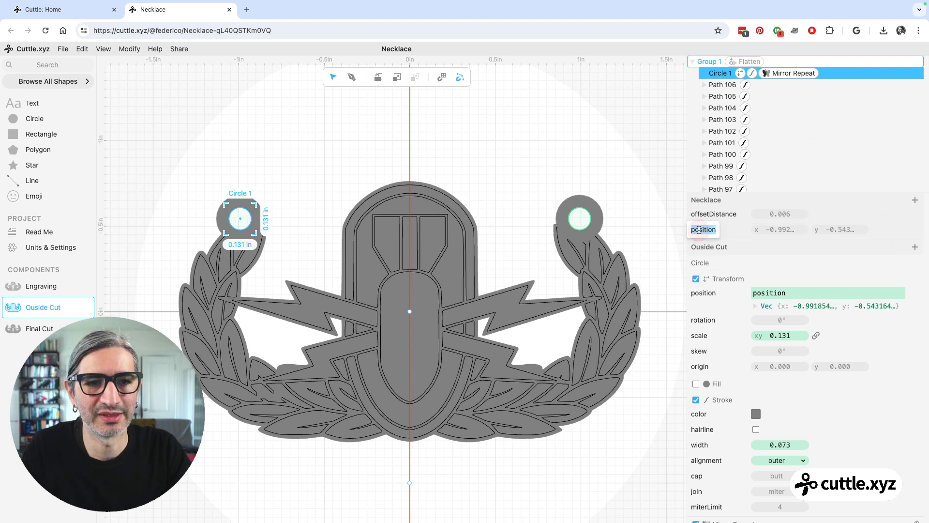
{"action": "type", "text": "holeP"}
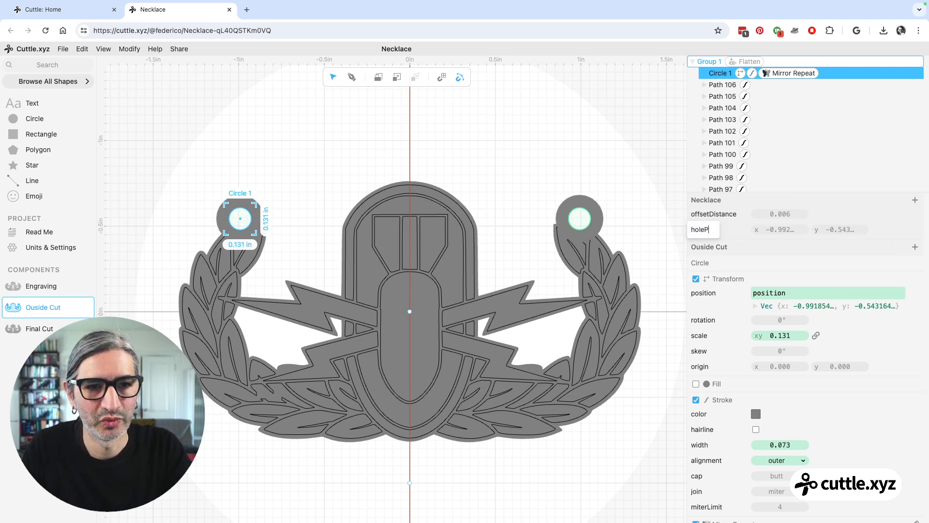
{"action": "type", "text": "osition"}
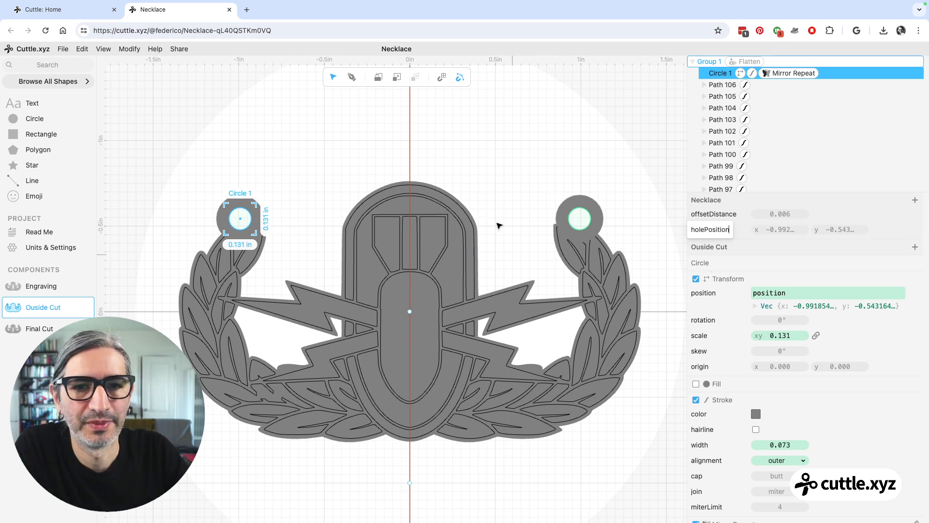
{"action": "left_click", "coordinate": [494, 208]}
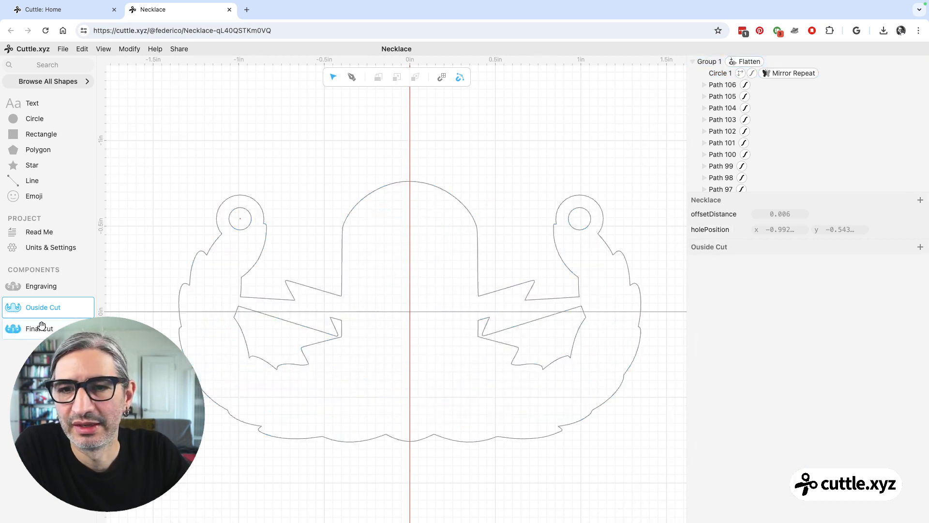
In the Final Cut component, adjust offsetDistance to about 0.008 and holePosition to about x -1.009, y -0.545.
{"action": "left_click", "coordinate": [41, 328]}
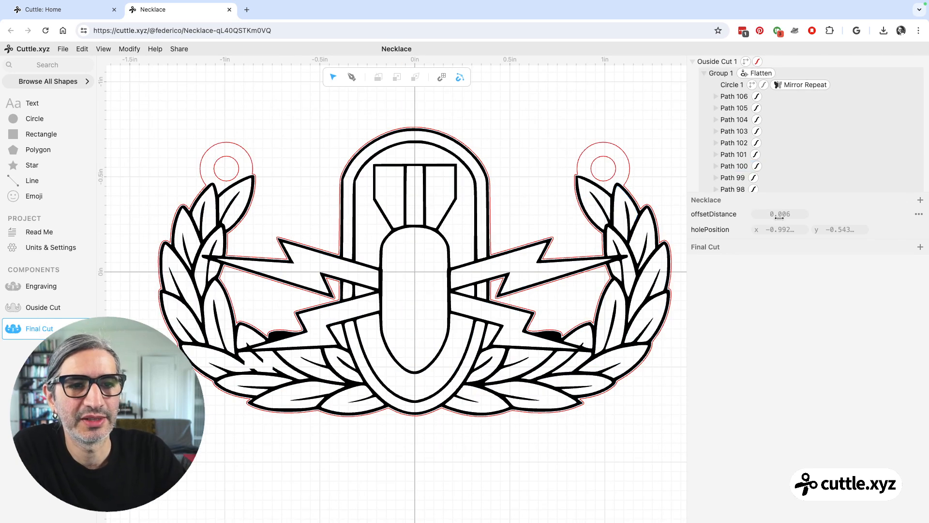
{"action": "mouse_move", "coordinate": [779, 217]}
{"action": "left_mouse_down"}
{"action": "mouse_move", "coordinate": [790, 217]}
{"action": "mouse_move", "coordinate": [778, 218]}
{"action": "left_mouse_up"}
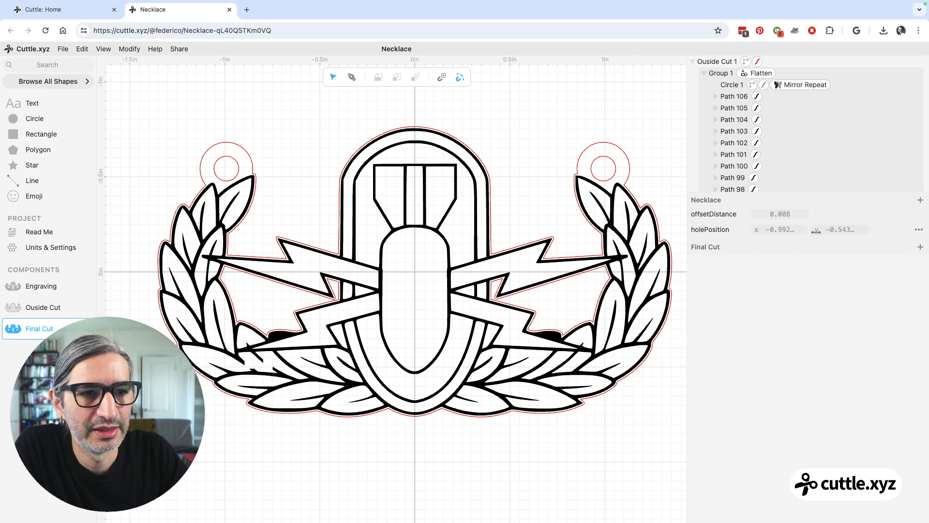
{"action": "left_click_drag", "start_coordinate": [797, 231], "coordinate": [864, 228]}
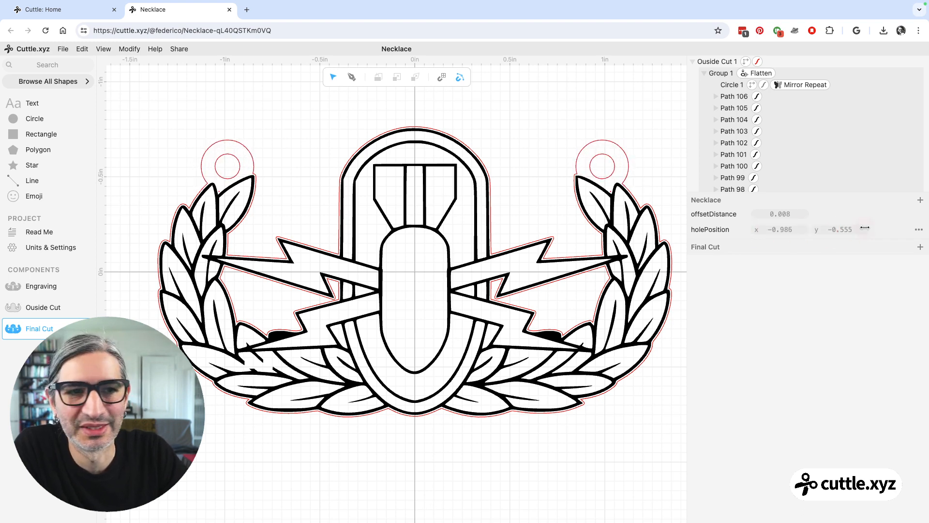
{"action": "left_click_drag", "start_coordinate": [777, 233], "coordinate": [786, 230]}
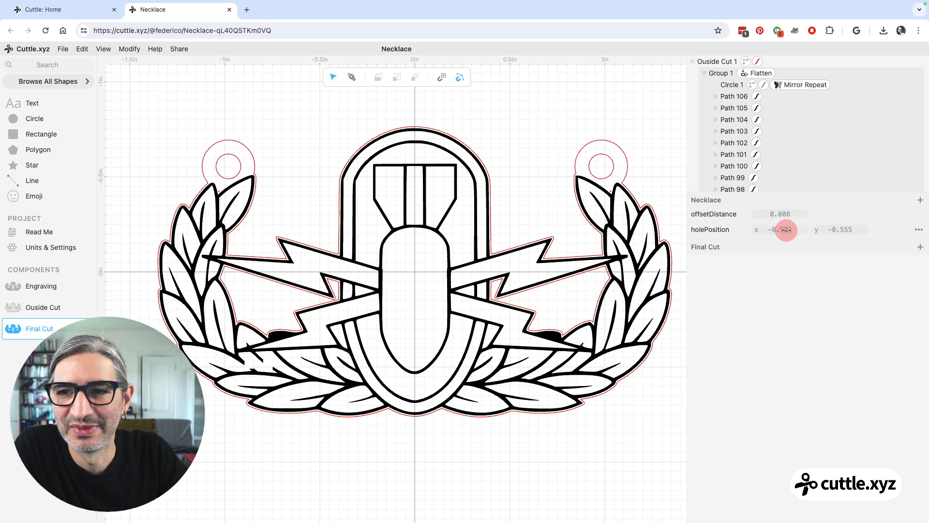
{"action": "mouse_move", "coordinate": [852, 232]}
{"action": "left_mouse_down"}
{"action": "mouse_move", "coordinate": [836, 233]}
{"action": "mouse_move", "coordinate": [861, 230]}
{"action": "left_mouse_up"}
{"action": "left_click_drag", "start_coordinate": [788, 227], "coordinate": [745, 234]}
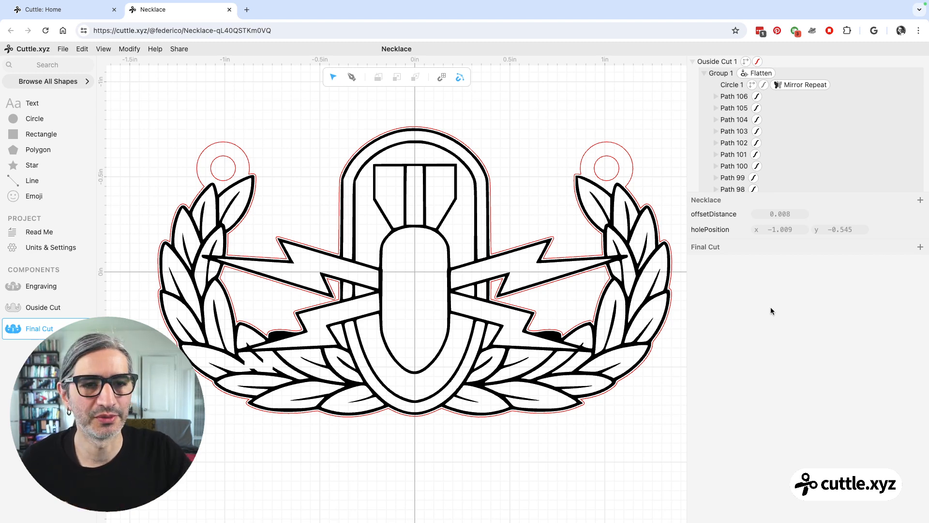
{"action": "scroll", "coordinate": [508, 148], "scroll_direction": "down", "scroll_amount": 1}
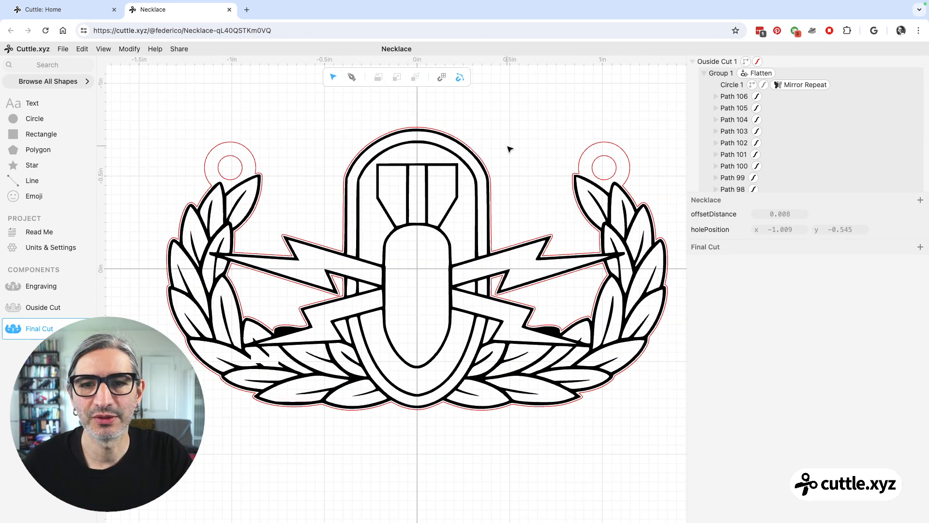
{"action": "scroll", "coordinate": [508, 157], "scroll_direction": "up", "scroll_amount": 1}
{"action": "left_click_drag", "start_coordinate": [507, 160], "coordinate": [493, 170]}
{"action": "scroll", "coordinate": [495, 171], "scroll_direction": "down", "scroll_amount": 1}
{"action": "scroll", "coordinate": [496, 172], "scroll_direction": "down", "scroll_amount": 1}
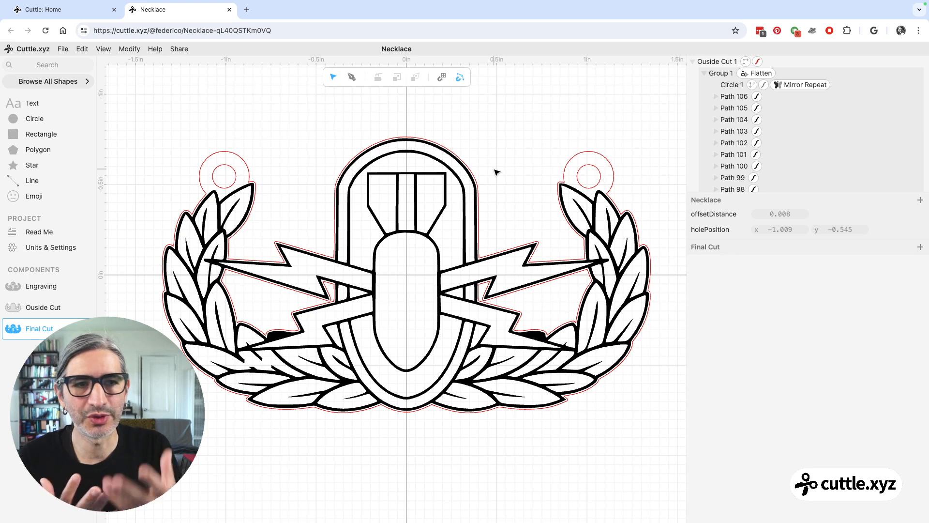
Increase offsetDistance to about 0.048 and shift holePosition to about x -0.998, y -0.563.
{"action": "left_click", "coordinate": [777, 229]}
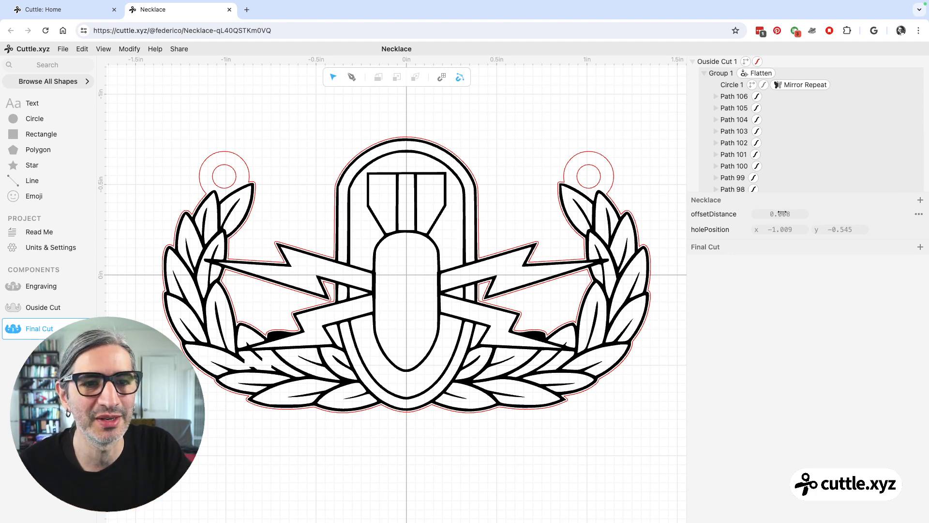
{"action": "mouse_move", "coordinate": [783, 214]}
{"action": "left_mouse_down"}
{"action": "mouse_move", "coordinate": [771, 213]}
{"action": "mouse_move", "coordinate": [816, 214]}
{"action": "mouse_move", "coordinate": [791, 215]}
{"action": "left_mouse_up"}
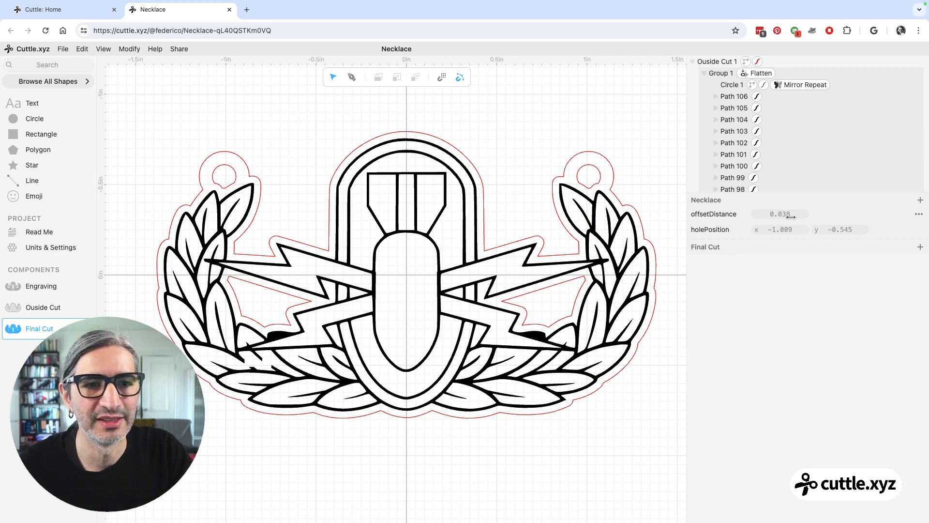
{"action": "mouse_move", "coordinate": [789, 228]}
{"action": "left_mouse_down"}
{"action": "mouse_move", "coordinate": [763, 228]}
{"action": "mouse_move", "coordinate": [838, 229]}
{"action": "mouse_move", "coordinate": [811, 231]}
{"action": "mouse_move", "coordinate": [771, 214]}
{"action": "mouse_move", "coordinate": [793, 215]}
{"action": "left_mouse_up"}
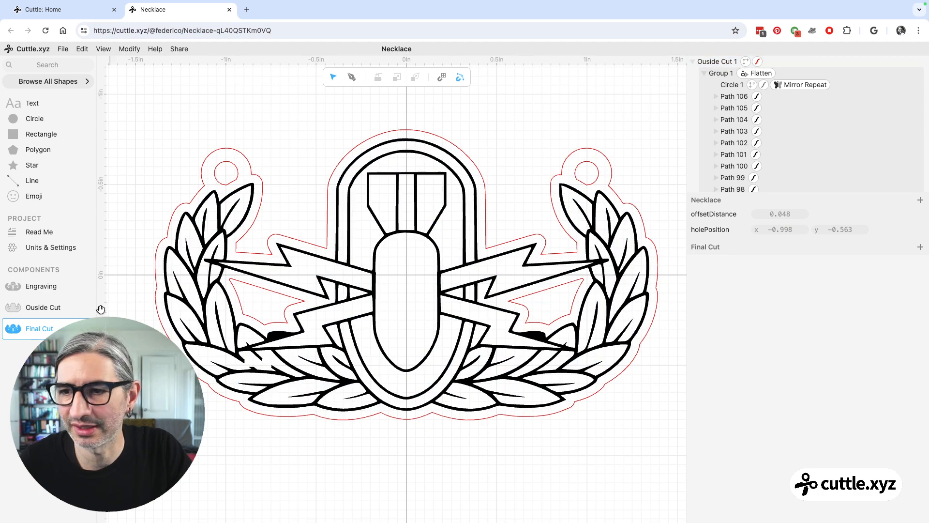
In the Ouside Cut component, set the join of Group 2's Contract modifier to round.
{"action": "left_click", "coordinate": [46, 307]}
{"action": "scroll", "coordinate": [752, 150], "scroll_direction": "down", "scroll_amount": 5}
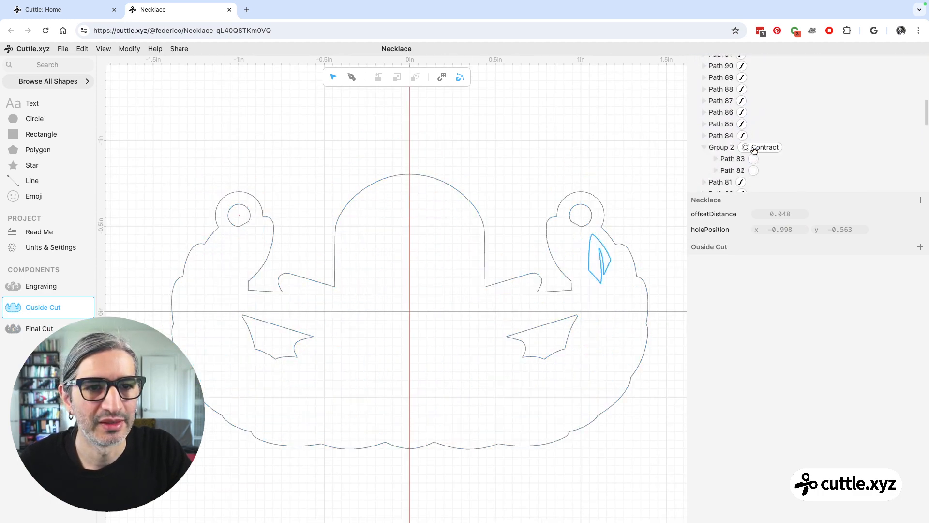
{"action": "left_click", "coordinate": [753, 143]}
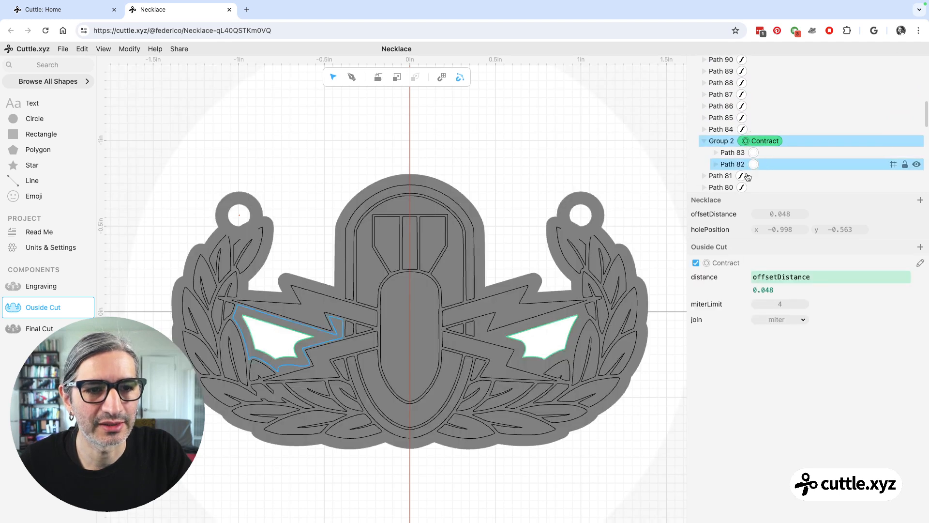
{"action": "left_click", "coordinate": [797, 319]}
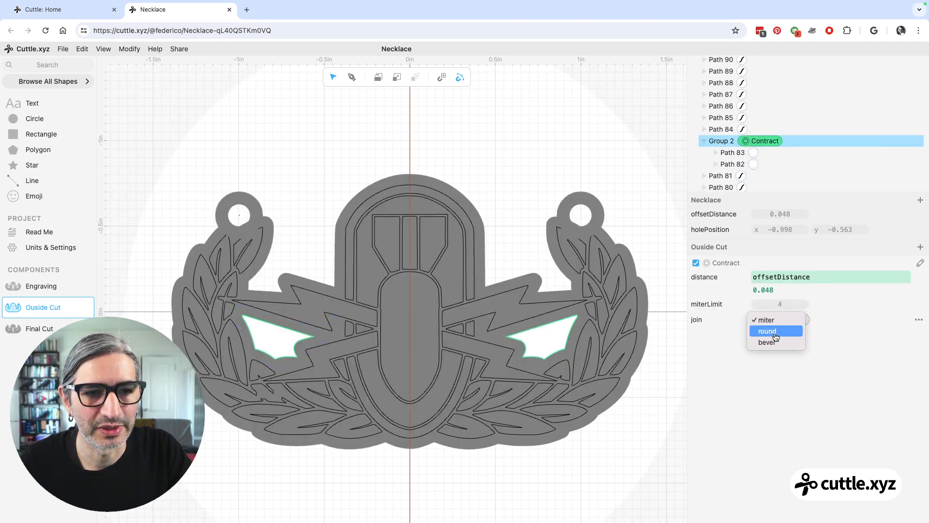
{"action": "left_click", "coordinate": [775, 334]}
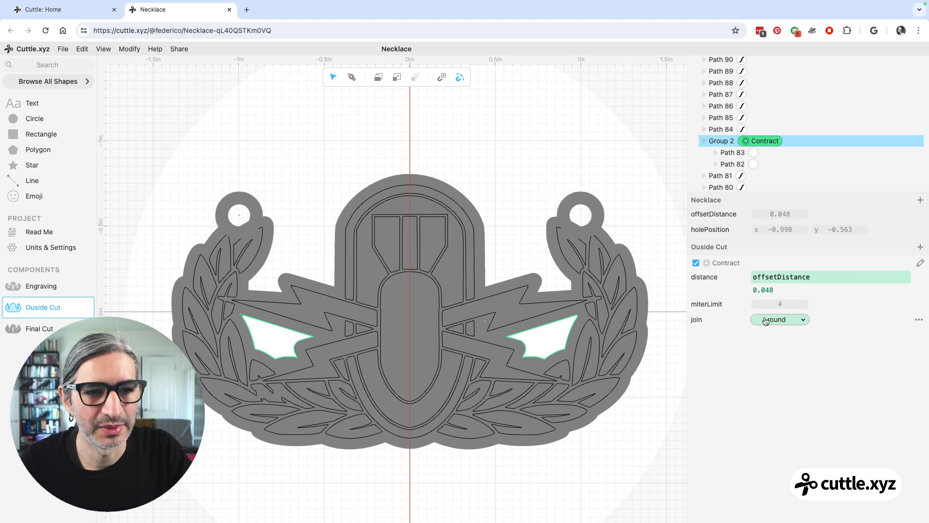
In the Final Cut component, reduce the project-level offsetDistance to about 0.032.
{"action": "left_click", "coordinate": [39, 329]}
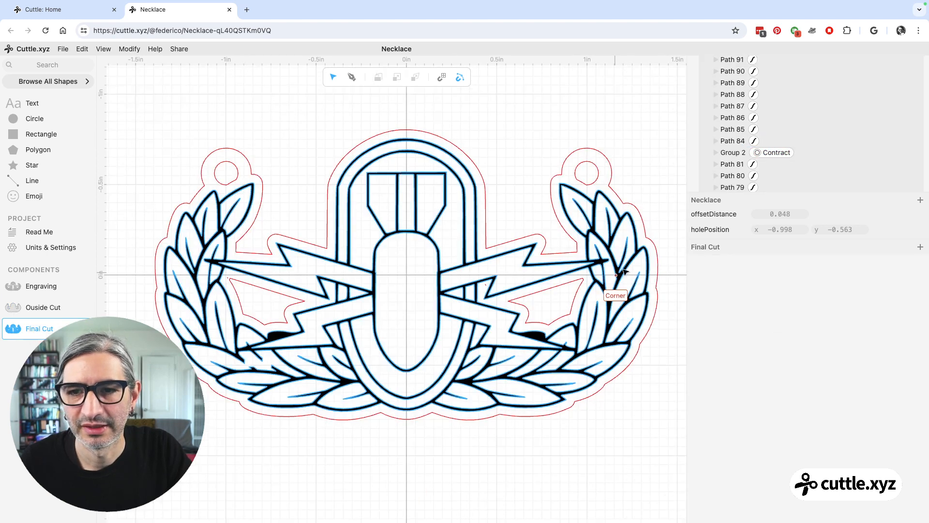
{"action": "left_click_drag", "start_coordinate": [793, 219], "coordinate": [760, 227]}
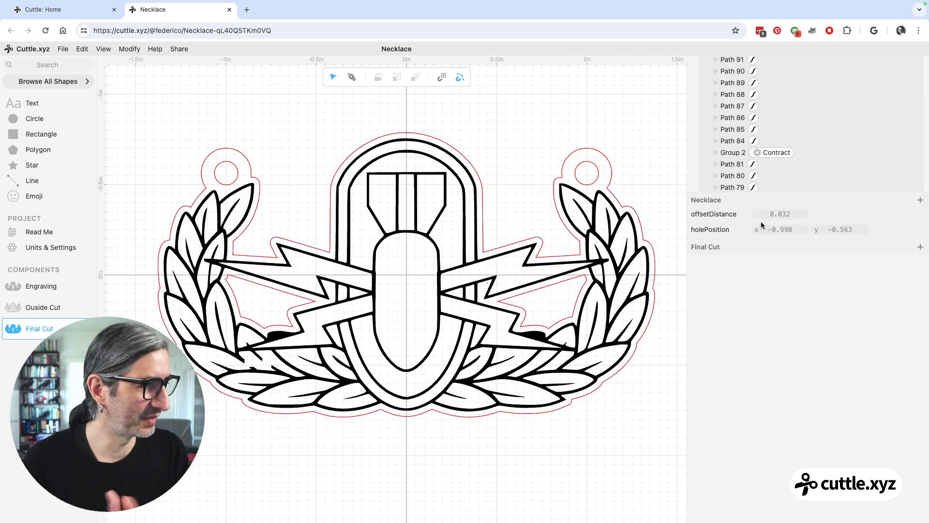
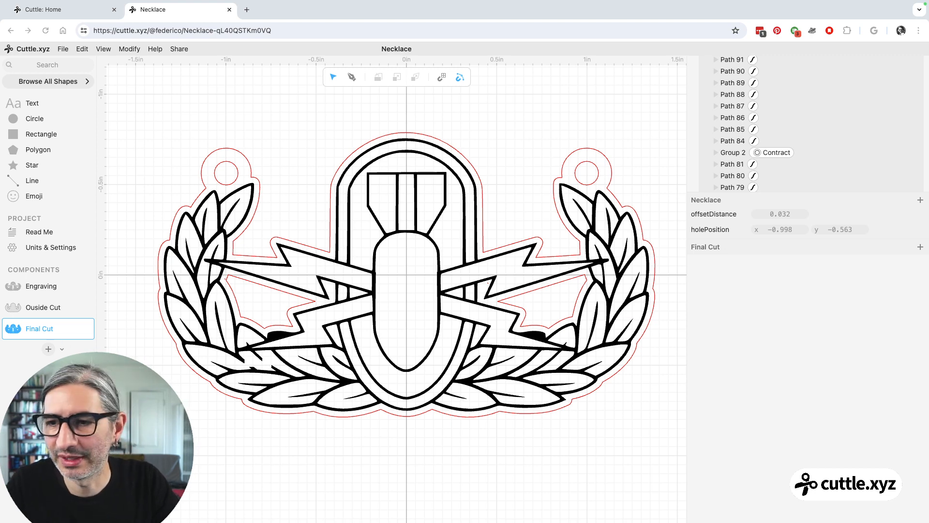
Create a new component named Top Hole and place an instance of Engraving at its canvas origin.
{"action": "left_click", "coordinate": [50, 350]}
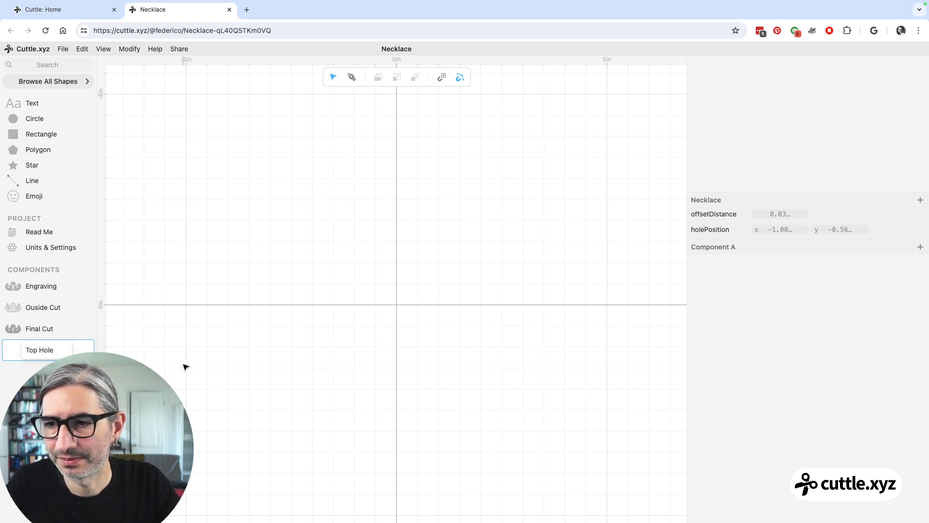
{"action": "key", "text": "Return"}
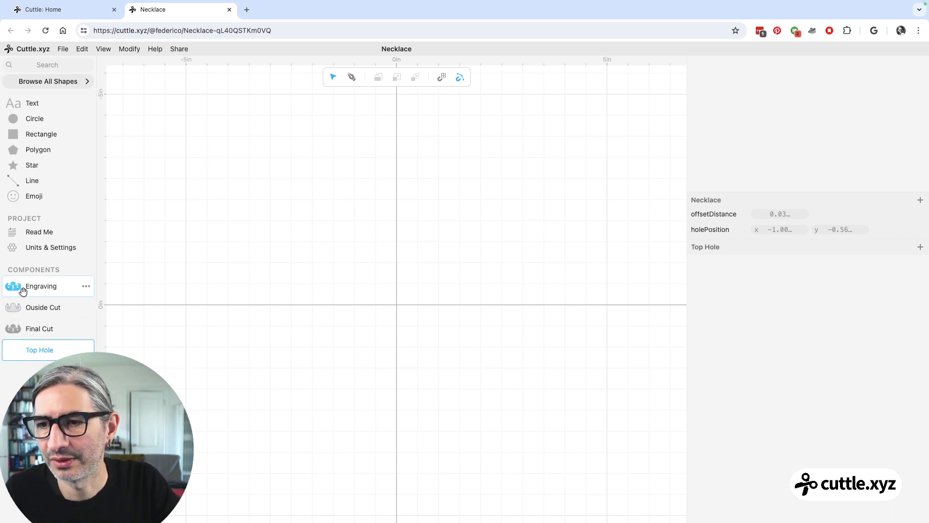
{"action": "left_click_drag", "start_coordinate": [23, 291], "coordinate": [398, 303]}
{"action": "scroll", "coordinate": [397, 303], "scroll_direction": "up", "scroll_amount": 5}
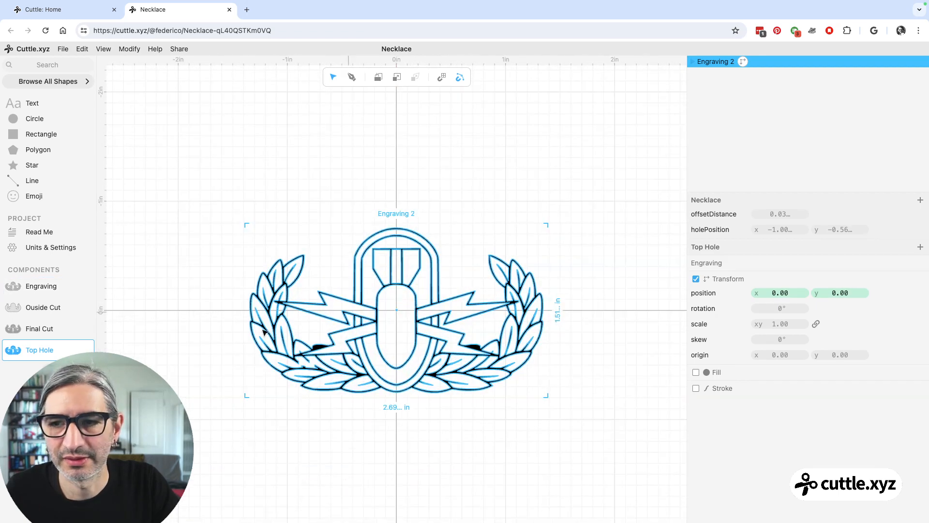
Duplicate the Ouside Cut component and name the copy Top Hole A.
{"action": "left_click", "coordinate": [43, 308]}
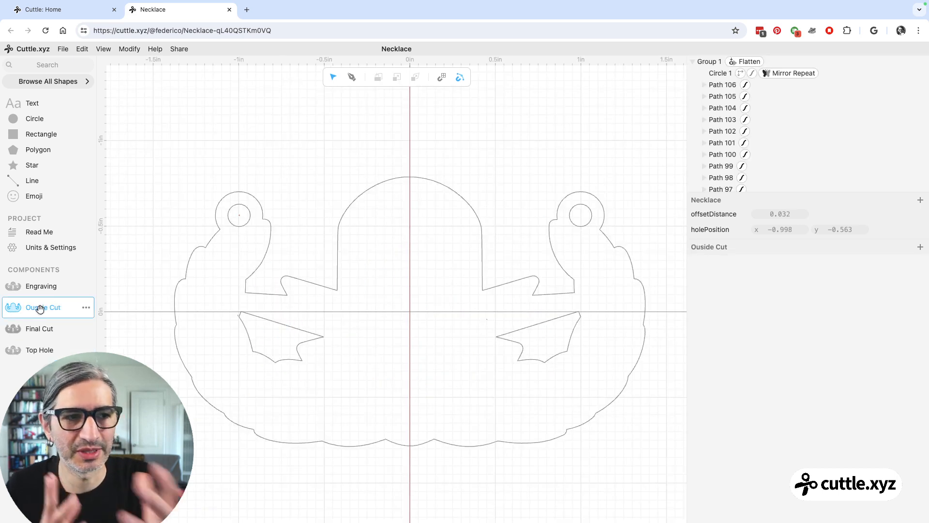
{"action": "left_click", "coordinate": [87, 309]}
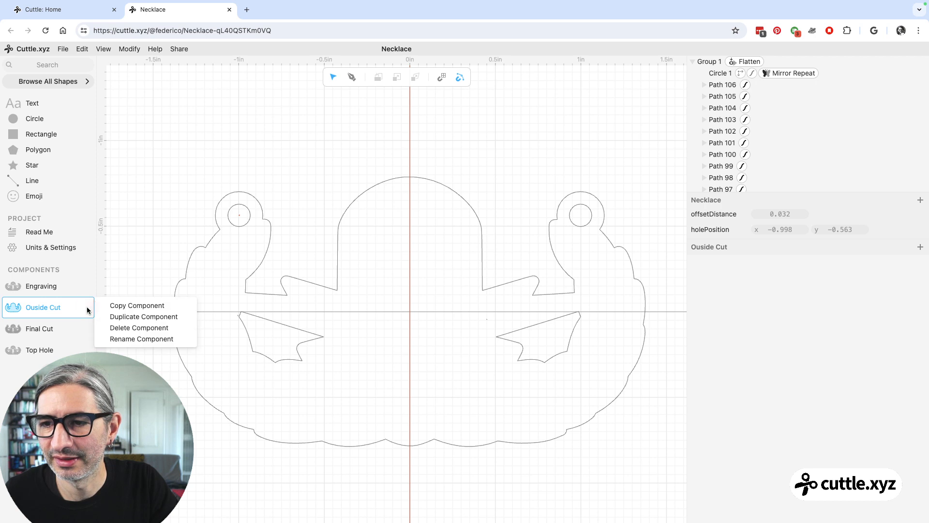
{"action": "left_click", "coordinate": [131, 316]}
{"action": "double_click", "coordinate": [44, 328]}
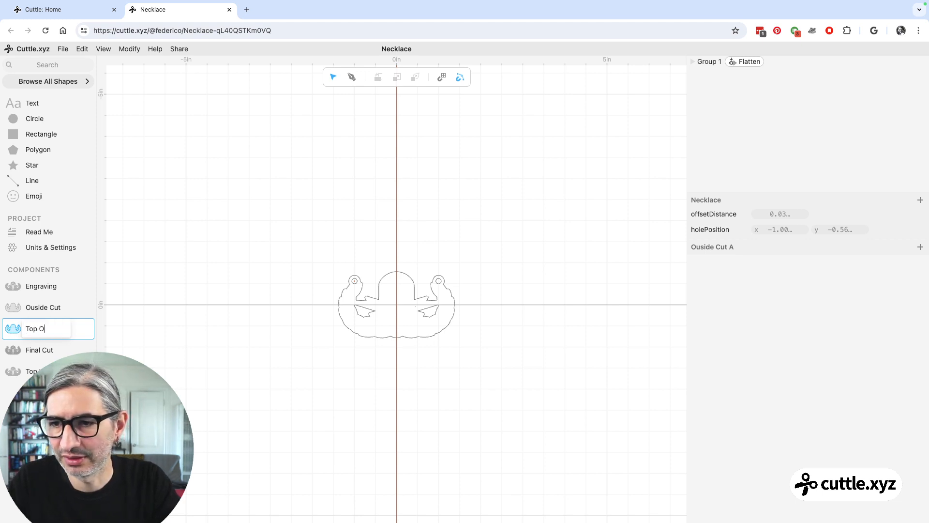
{"action": "type", "text": "Top Hole"}
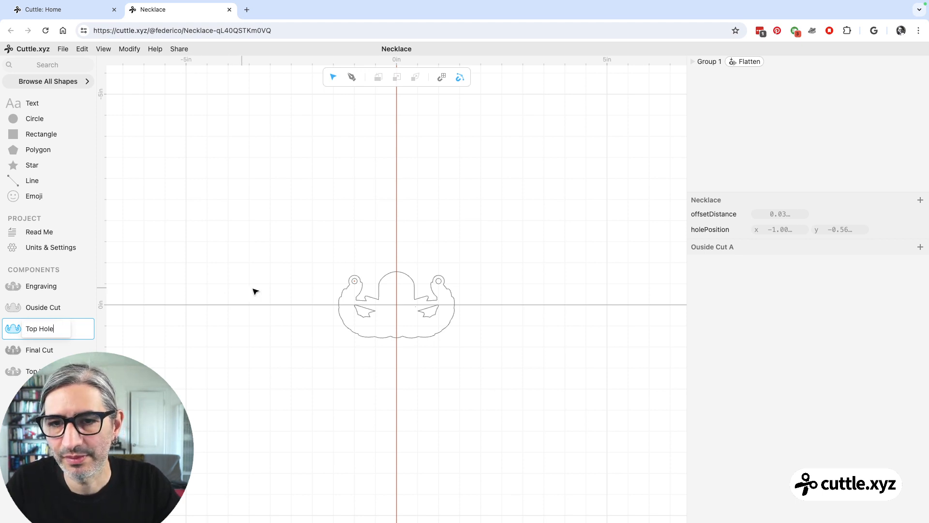
{"action": "type", "text": " A"}
{"action": "key", "text": "Return"}
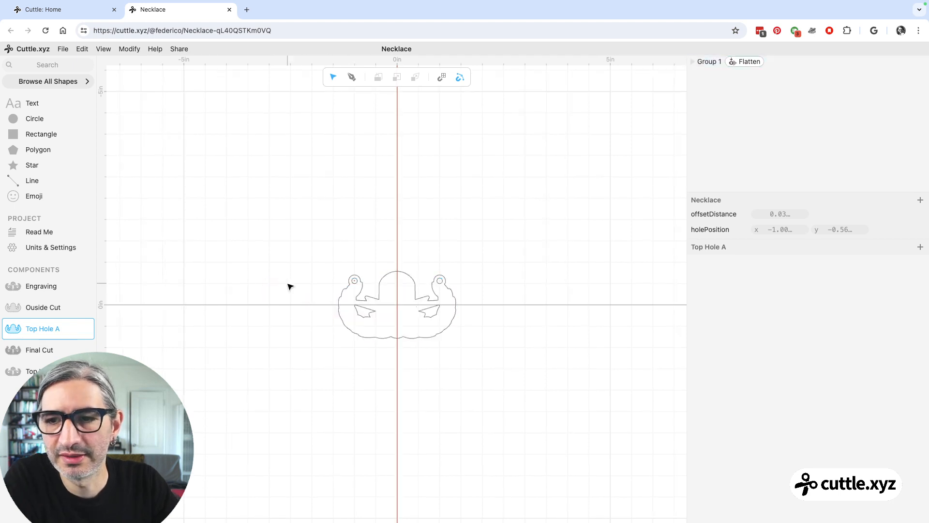
Rename the Top Hole component containing the engraving to Top Hole Cut.
{"action": "left_click", "coordinate": [13, 372]}
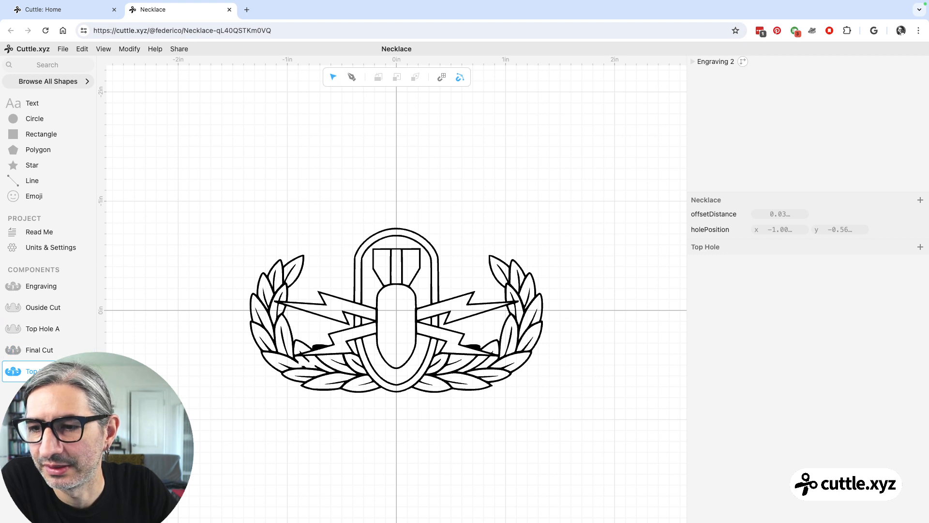
{"action": "double_click", "coordinate": [46, 372]}
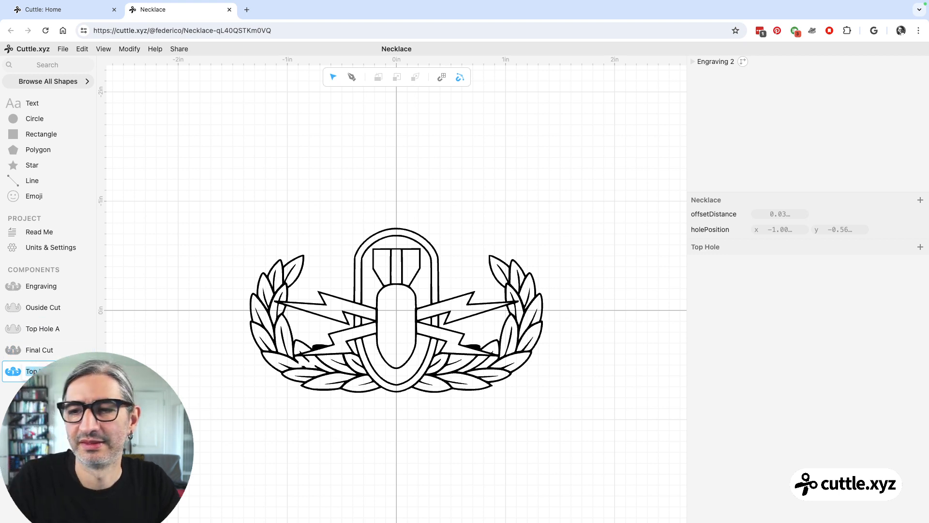
{"action": "key", "text": "Right"}
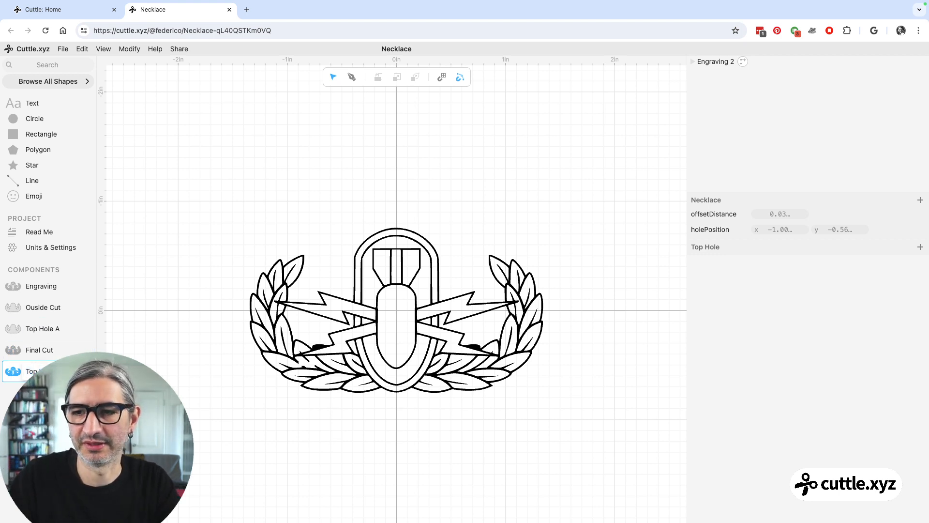
{"action": "type", "text": "Cut"}
{"action": "key", "text": "Return"}
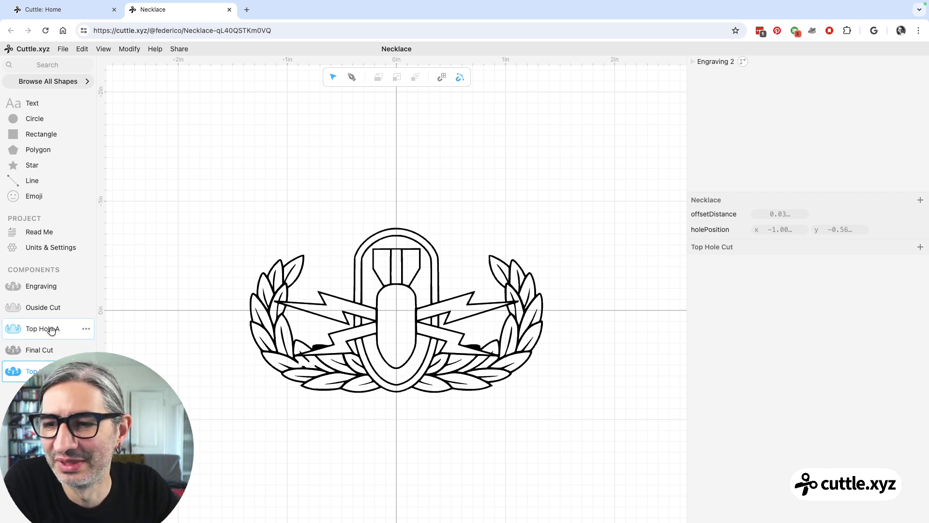
In the Top Hole A component, remove the Mirror Repeat modifier from Circle 1 inside Group 1.
{"action": "left_click", "coordinate": [34, 328]}
{"action": "scroll", "coordinate": [419, 292], "scroll_direction": "up", "scroll_amount": 5}
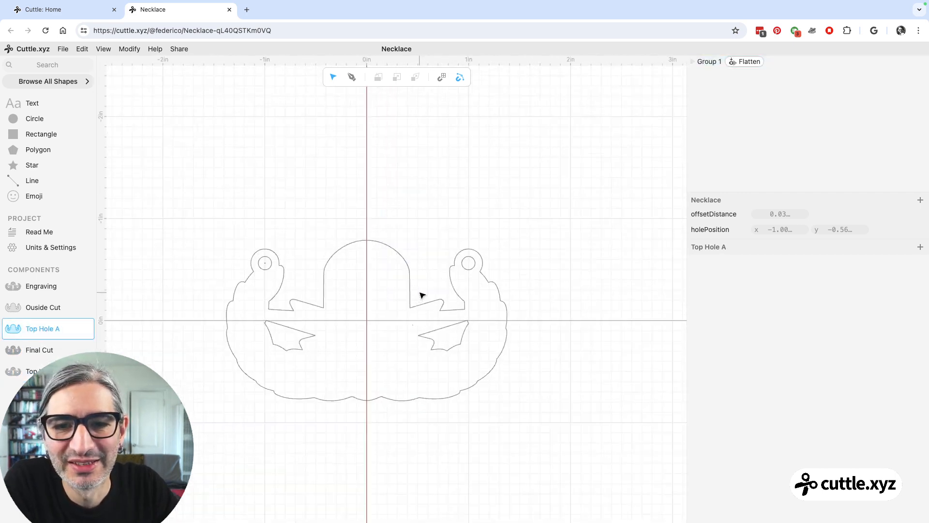
{"action": "scroll", "coordinate": [419, 274], "scroll_direction": "up", "scroll_amount": 2}
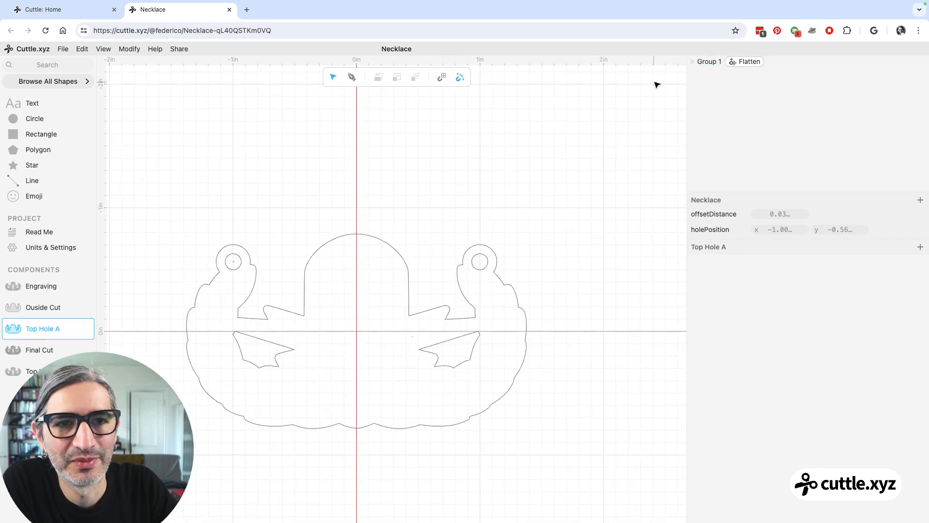
{"action": "scroll", "coordinate": [425, 220], "scroll_direction": "up", "scroll_amount": 1}
{"action": "scroll", "coordinate": [470, 224], "scroll_direction": "left", "scroll_amount": 1}
{"action": "scroll", "coordinate": [470, 224], "scroll_direction": "down", "scroll_amount": 1}
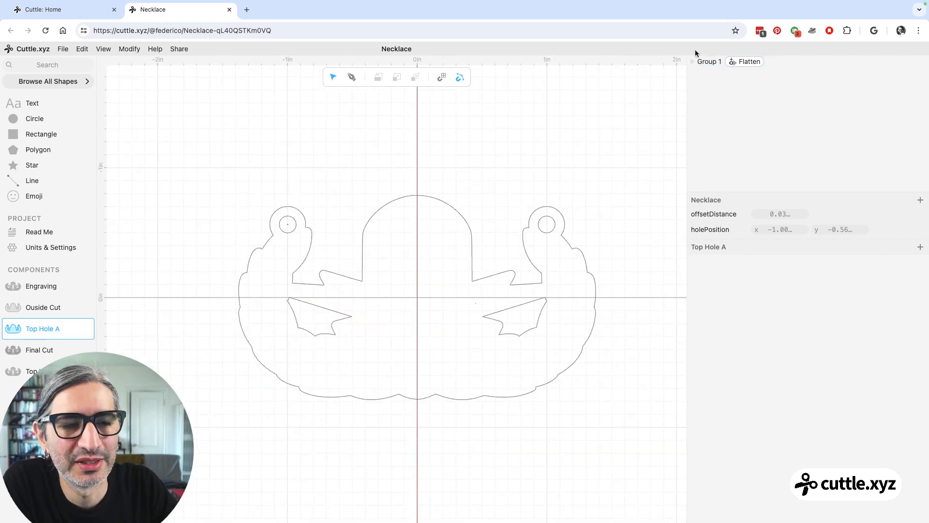
{"action": "left_click", "coordinate": [692, 62]}
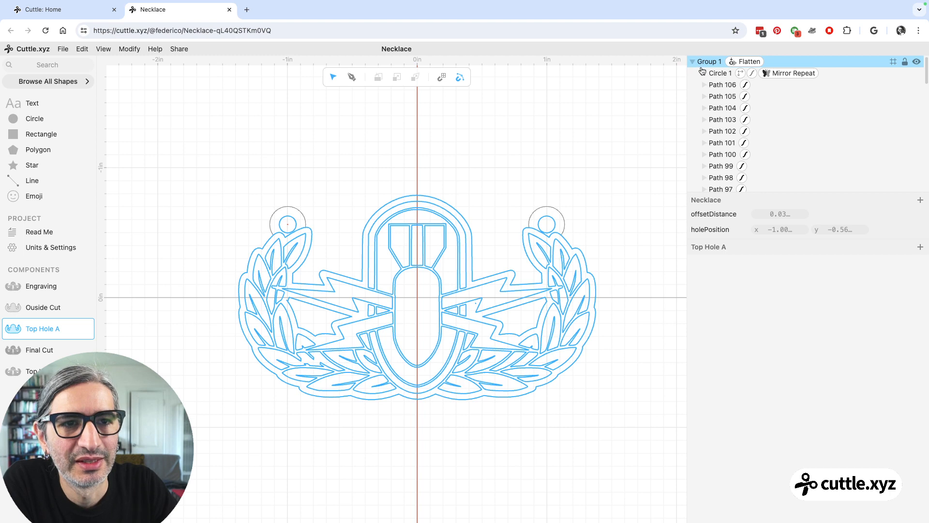
{"action": "left_click", "coordinate": [775, 74]}
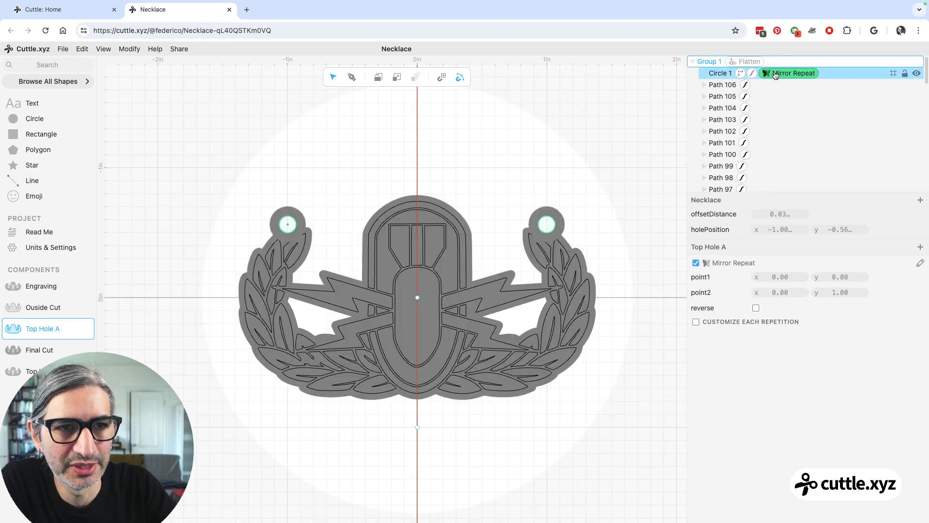
{"action": "key", "text": "BackSpace"}
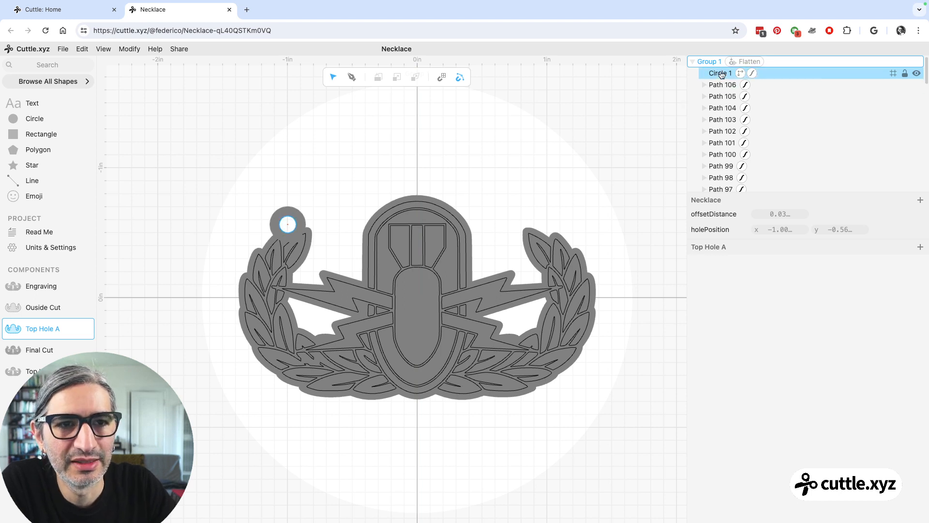
Unlink Circle 1's position from holePosition and place the ring centred above the dome at x 0.00, y about -0.87.
{"action": "left_click", "coordinate": [740, 74]}
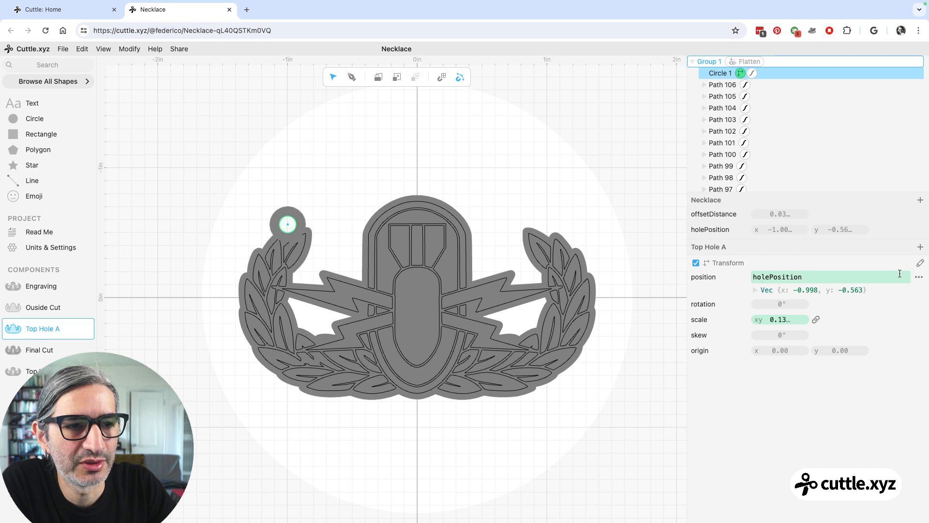
{"action": "left_click", "coordinate": [918, 277]}
{"action": "left_click", "coordinate": [893, 265]}
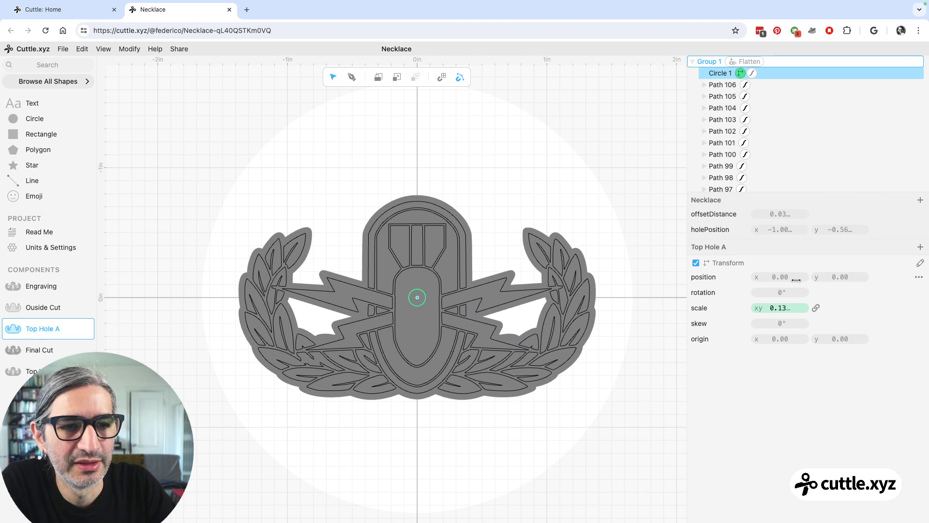
{"action": "left_click_drag", "start_coordinate": [421, 297], "coordinate": [419, 186]}
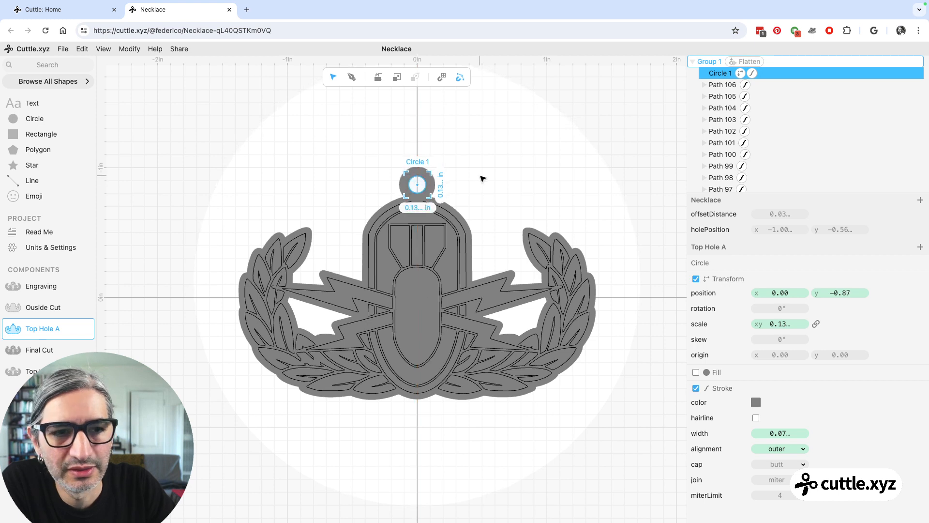
{"action": "left_click_drag", "start_coordinate": [839, 294], "coordinate": [839, 293]}
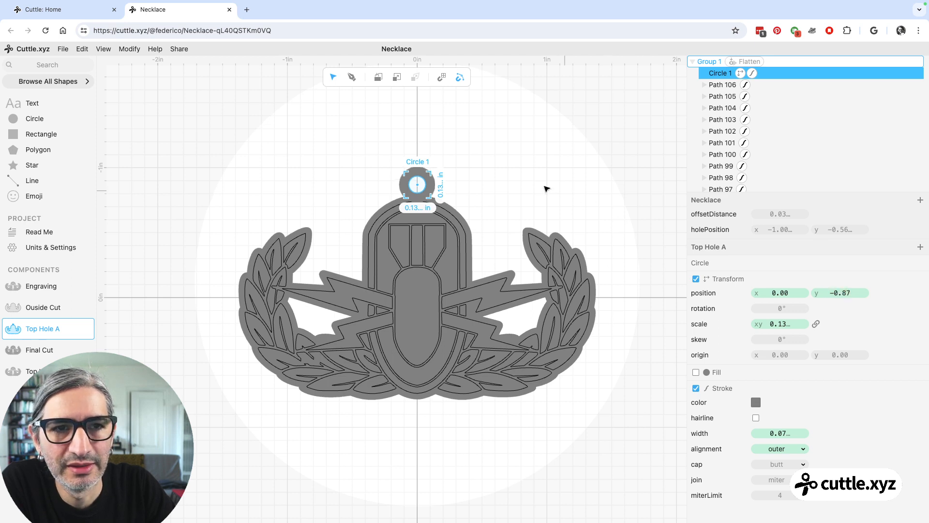
{"action": "left_click", "coordinate": [526, 167]}
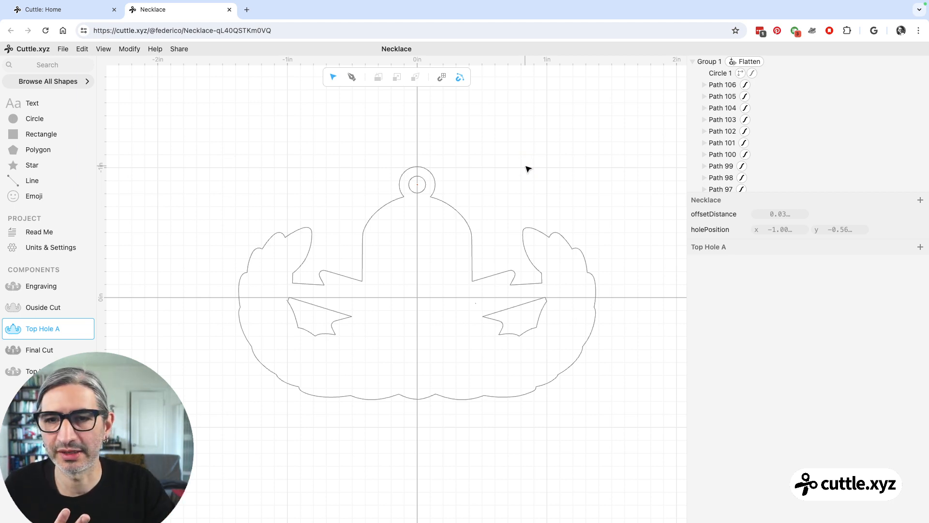
{"action": "left_click", "coordinate": [429, 215]}
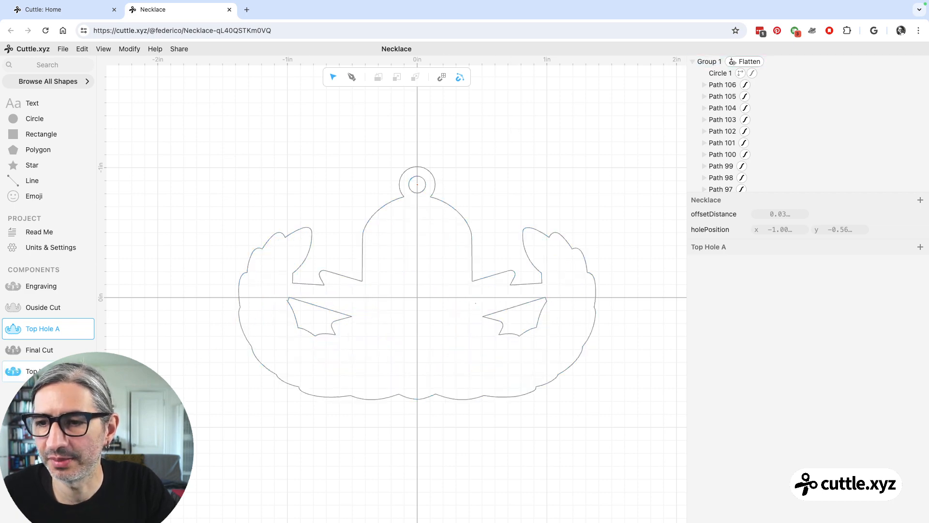
Place the Top Hole A component over the engraving in Top Hole Cut, snapped to the canvas origin.
{"action": "left_click", "coordinate": [42, 369]}
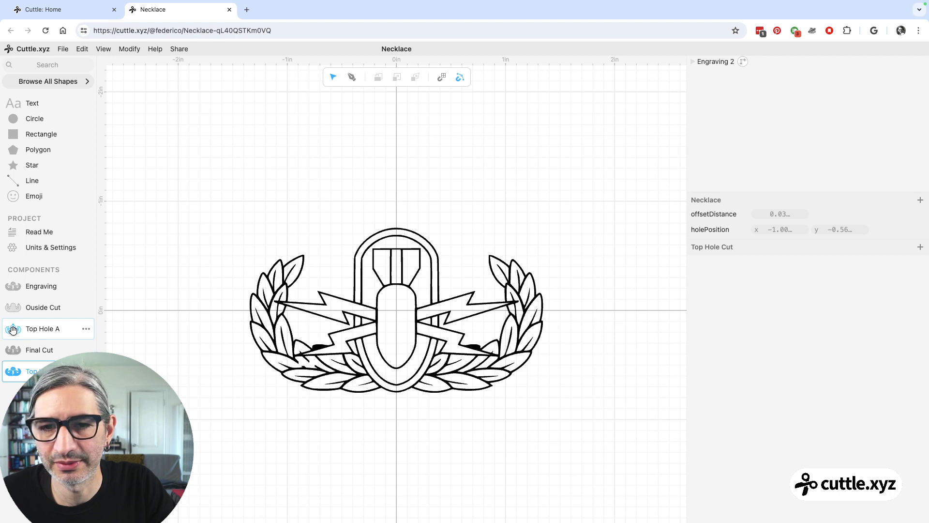
{"action": "left_click_drag", "start_coordinate": [12, 330], "coordinate": [396, 310]}
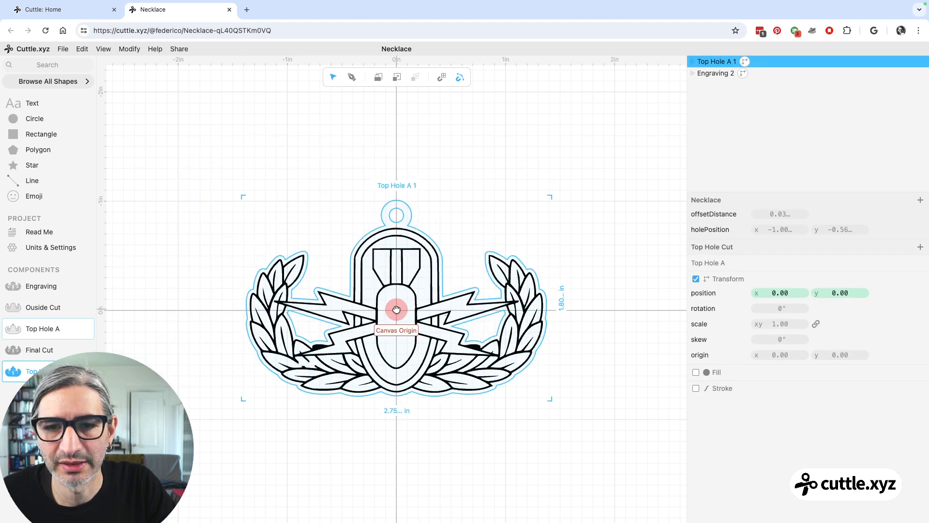
{"action": "left_click", "coordinate": [633, 265]}
Give the Top Hole A instance in Top Hole Cut a red hairline stroke.
{"action": "scroll", "coordinate": [602, 286], "scroll_direction": "up", "scroll_amount": 2}
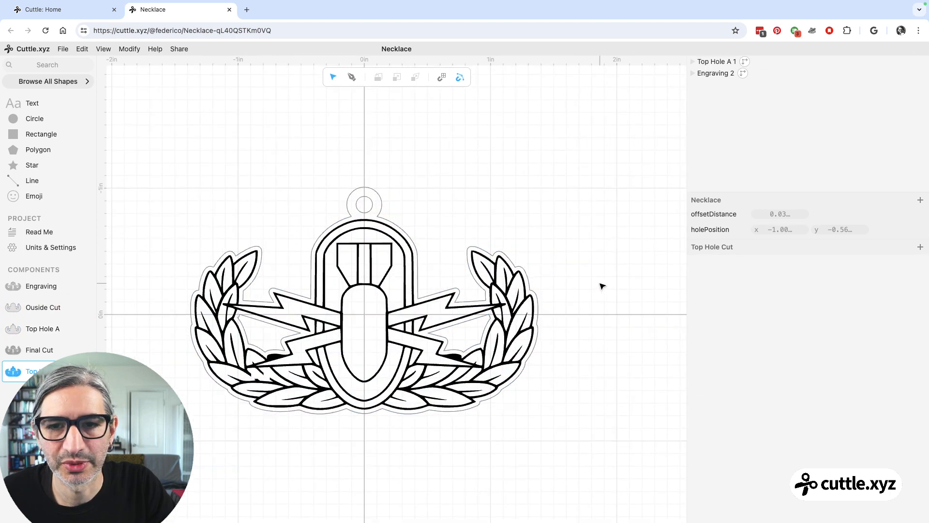
{"action": "scroll", "coordinate": [602, 286], "scroll_direction": "up", "scroll_amount": 1}
{"action": "left_click_drag", "start_coordinate": [592, 282], "coordinate": [645, 240]}
{"action": "left_click", "coordinate": [410, 150]}
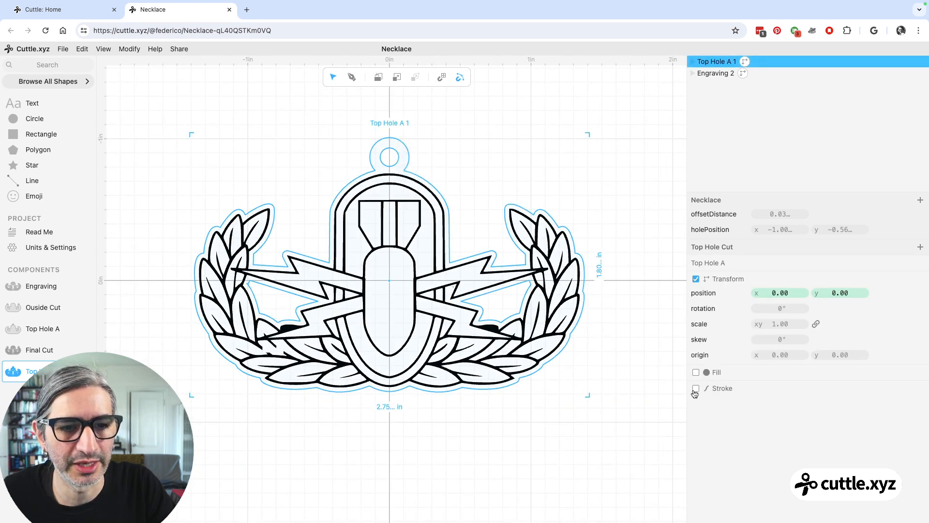
{"action": "left_click", "coordinate": [696, 388]}
{"action": "left_click", "coordinate": [756, 402]}
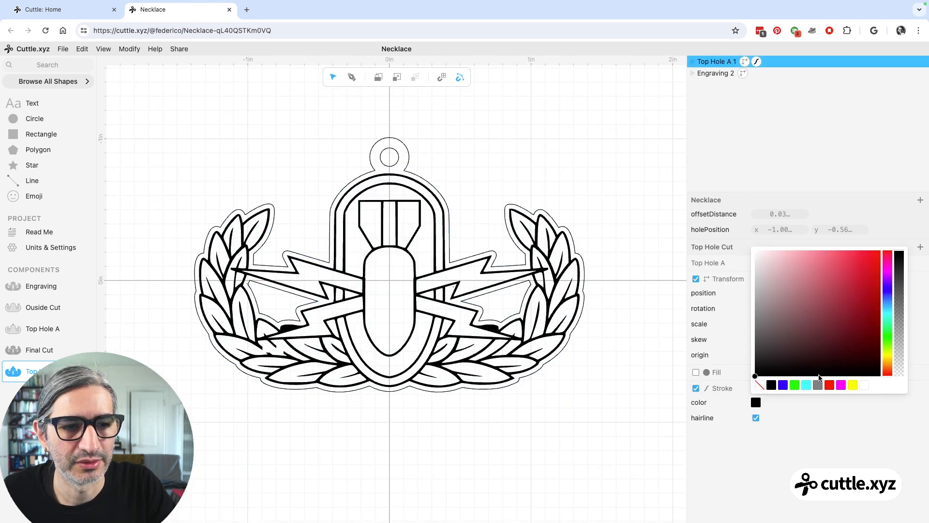
{"action": "left_click", "coordinate": [830, 385]}
{"action": "left_click", "coordinate": [575, 407]}
Adjust the project-level offsetDistance to about 0.031 while viewing Top Hole Cut.
{"action": "scroll", "coordinate": [566, 400], "scroll_direction": "up", "scroll_amount": 2}
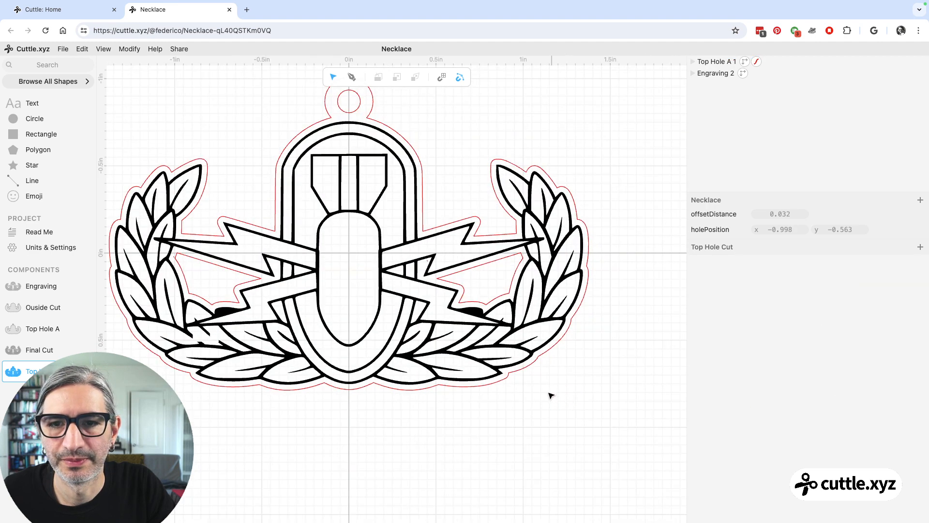
{"action": "left_click_drag", "start_coordinate": [576, 419], "coordinate": [592, 421]}
{"action": "scroll", "coordinate": [592, 421], "scroll_direction": "down", "scroll_amount": 1}
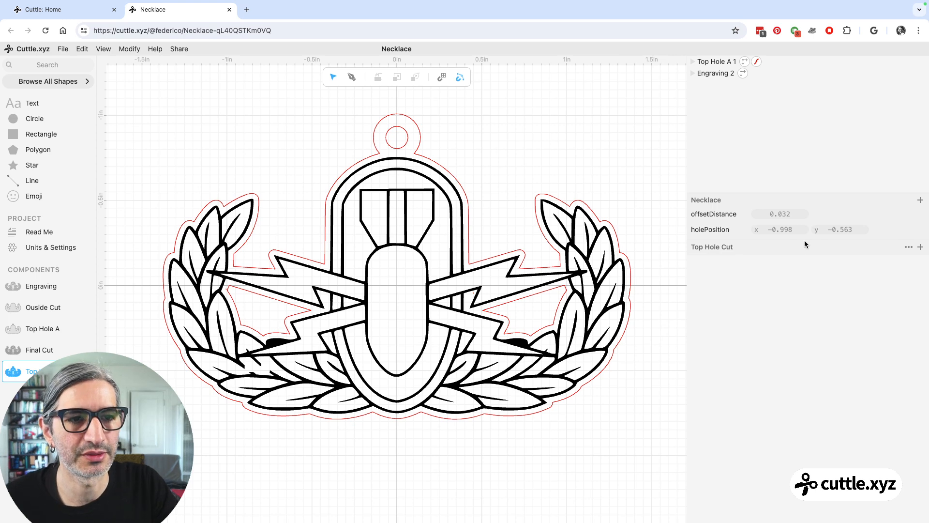
{"action": "mouse_move", "coordinate": [781, 214]}
{"action": "left_mouse_down"}
{"action": "mouse_move", "coordinate": [797, 217]}
{"action": "mouse_move", "coordinate": [776, 216]}
{"action": "mouse_move", "coordinate": [781, 222]}
{"action": "left_mouse_up"}
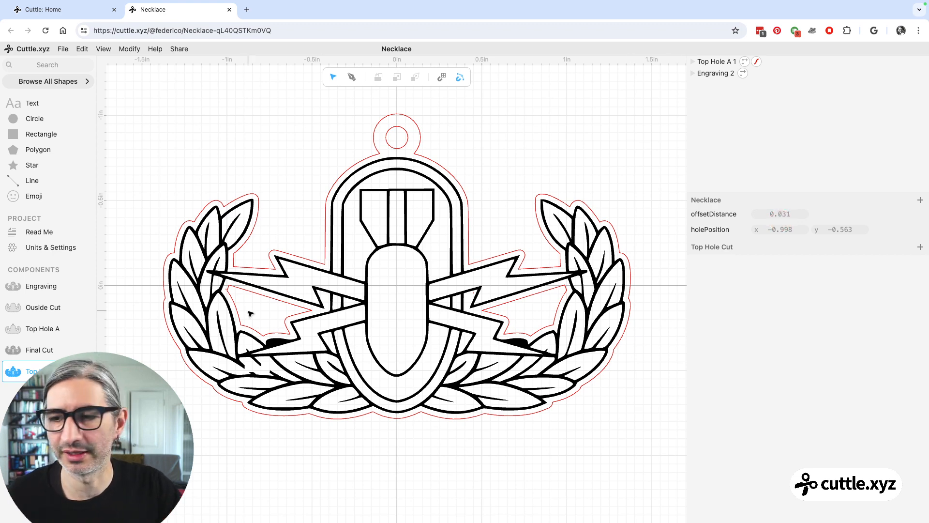
Create a new component and place Final Cut and Top Hole Cut side by side, with Top Hole Cut at x 1.36, y 0.00.
{"action": "left_click", "coordinate": [24, 393]}
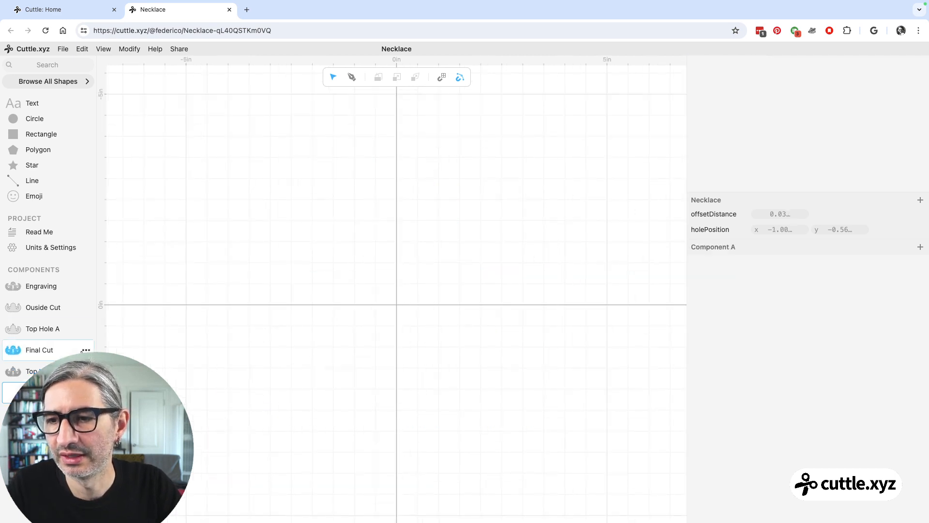
{"action": "left_click_drag", "start_coordinate": [13, 308], "coordinate": [339, 304]}
{"action": "key", "text": "Delete"}
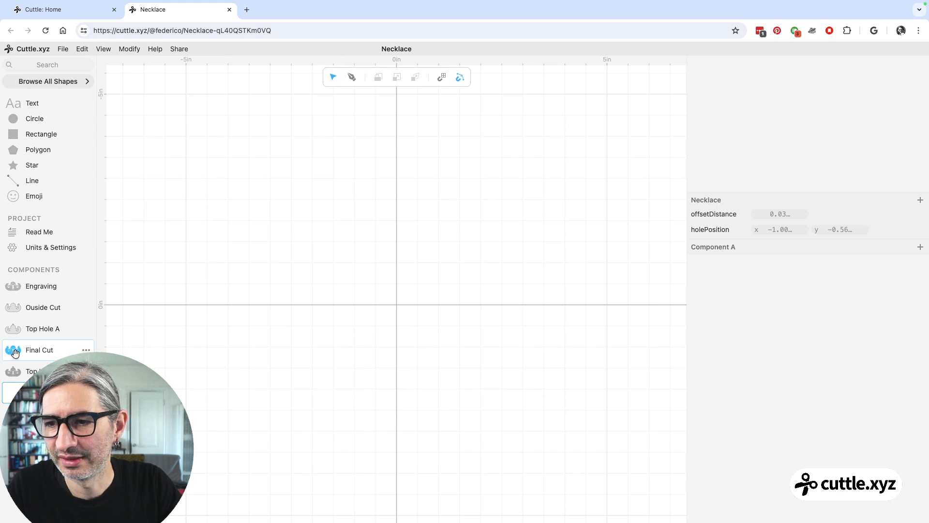
{"action": "left_click_drag", "start_coordinate": [13, 350], "coordinate": [337, 305]}
{"action": "left_click_drag", "start_coordinate": [17, 370], "coordinate": [459, 304]}
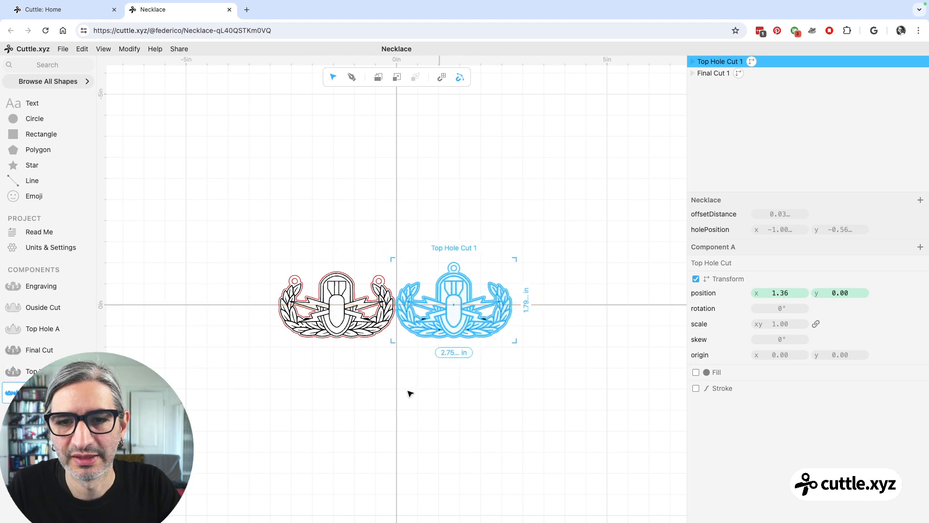
{"action": "left_click", "coordinate": [411, 380]}
Set the project-level offsetDistance to 0.04 and the holePosition x to -1.01 for both necklace designs.
{"action": "scroll", "coordinate": [414, 384], "scroll_direction": "up", "scroll_amount": 5}
{"action": "scroll", "coordinate": [438, 309], "scroll_direction": "up", "scroll_amount": 1}
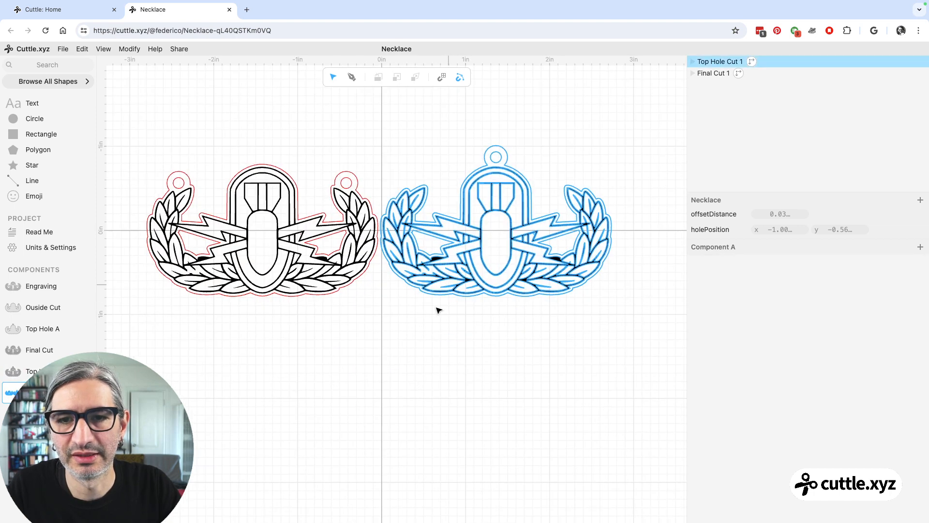
{"action": "left_click_drag", "start_coordinate": [434, 357], "coordinate": [454, 361]}
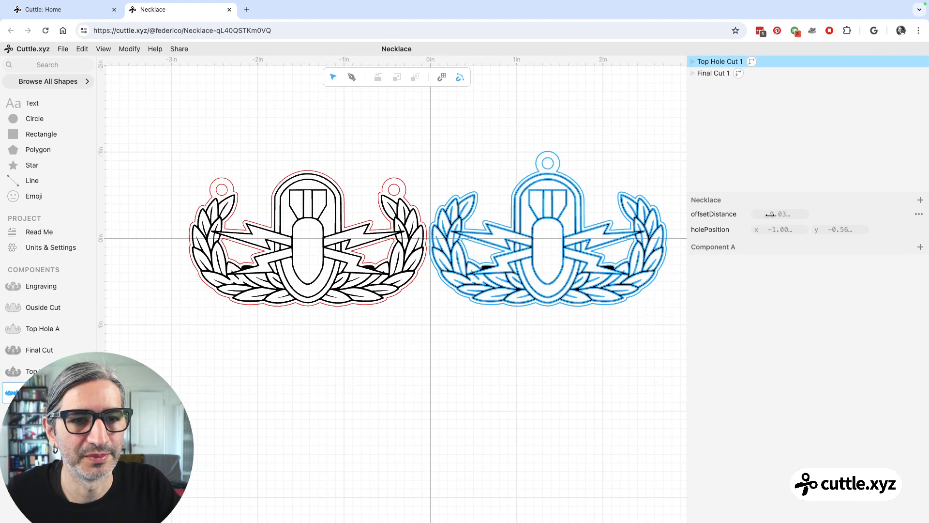
{"action": "left_click_drag", "start_coordinate": [776, 215], "coordinate": [784, 231]}
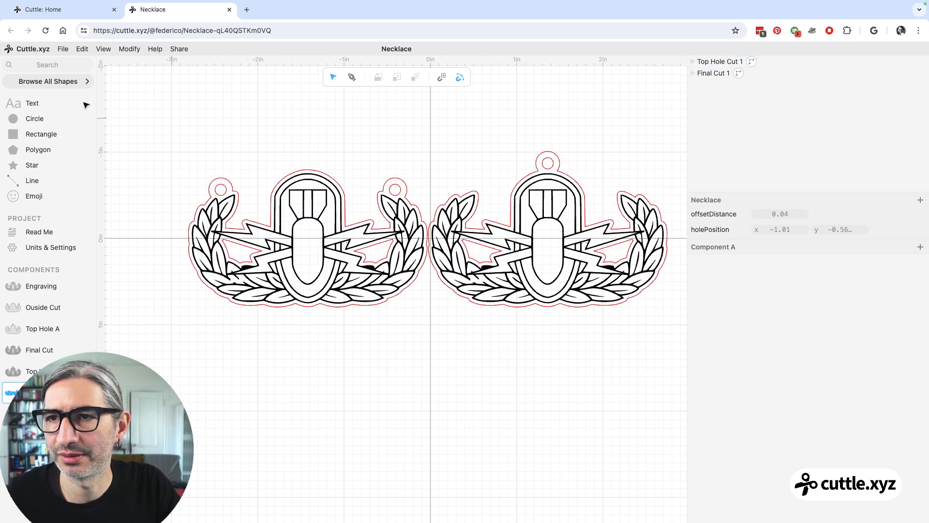
{"action": "left_click", "coordinate": [63, 50]}
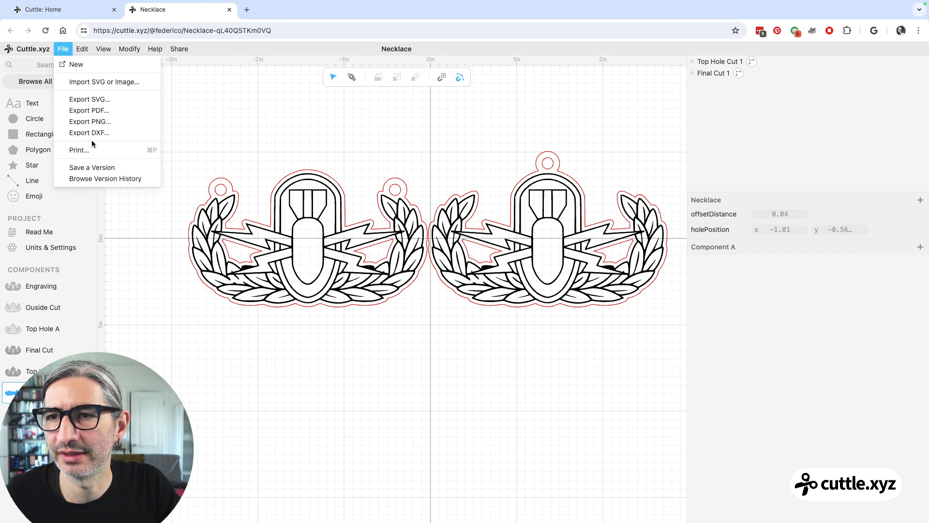
{"action": "left_click", "coordinate": [421, 108]}
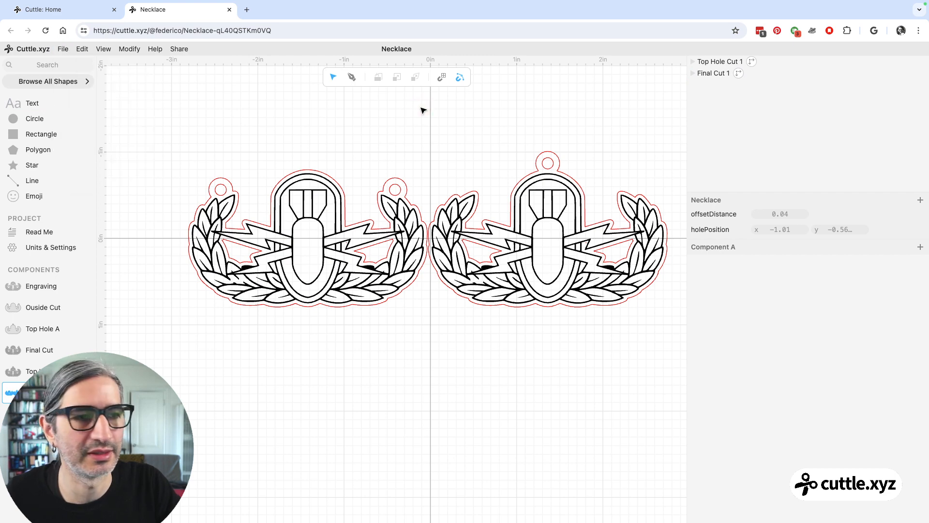